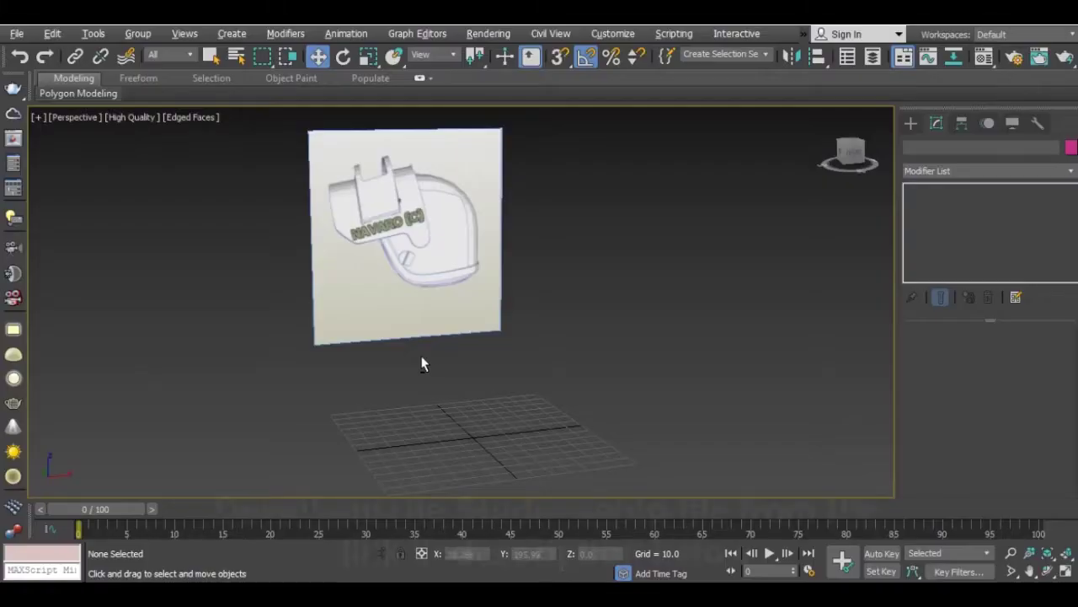
Draw a sphere of radius 39.491 at the origin in the Top view, then view it in Perspective
{"action": "left_click", "coordinate": [911, 124]}
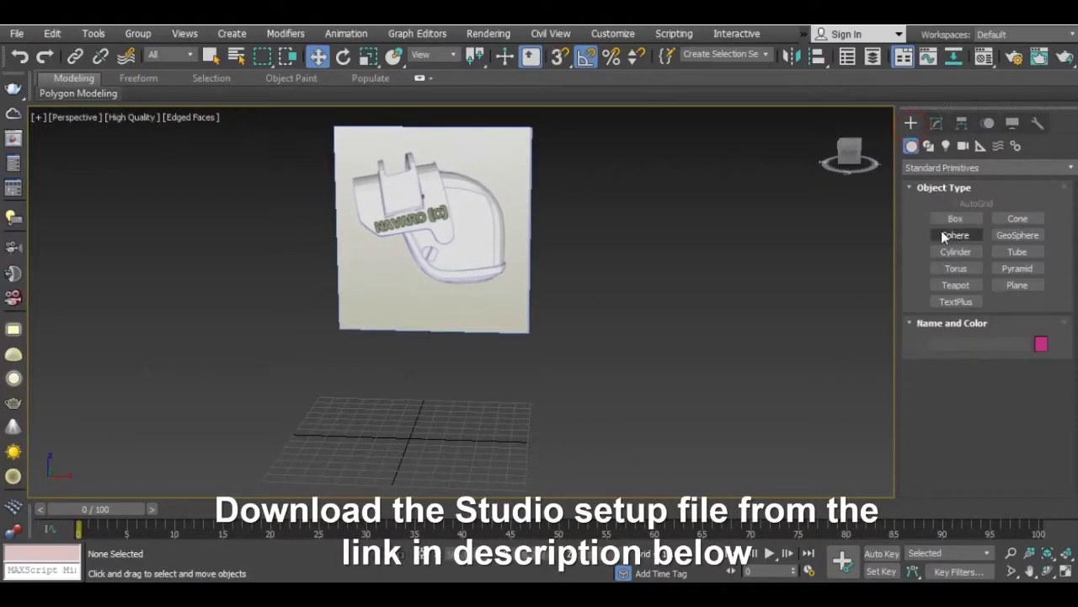
{"action": "left_click", "coordinate": [76, 119]}
{"action": "left_click", "coordinate": [106, 209]}
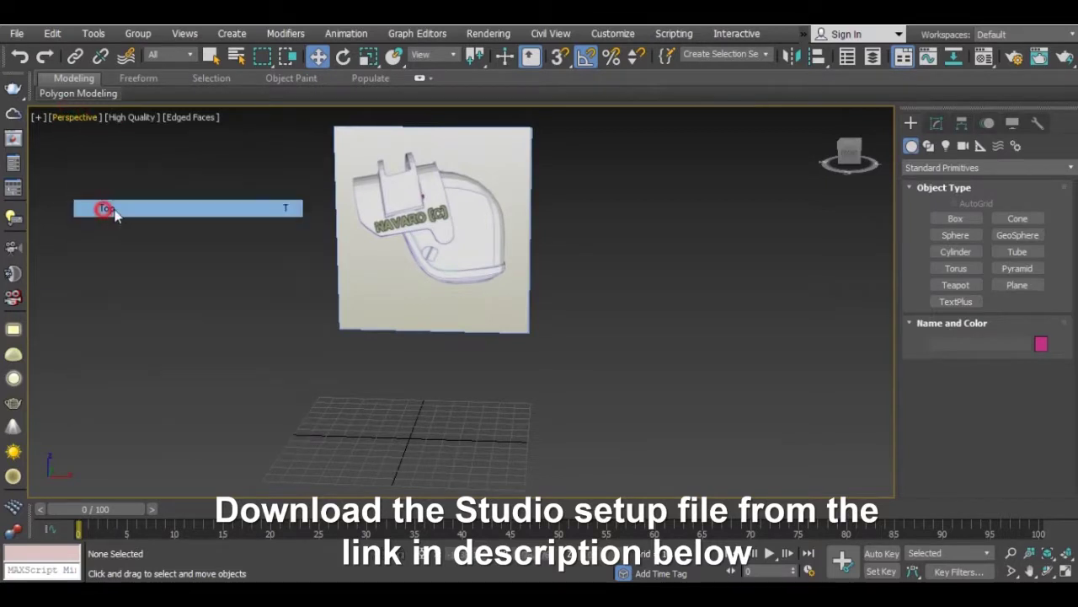
{"action": "left_click", "coordinate": [965, 239]}
{"action": "left_click_drag", "start_coordinate": [461, 301], "coordinate": [395, 243]}
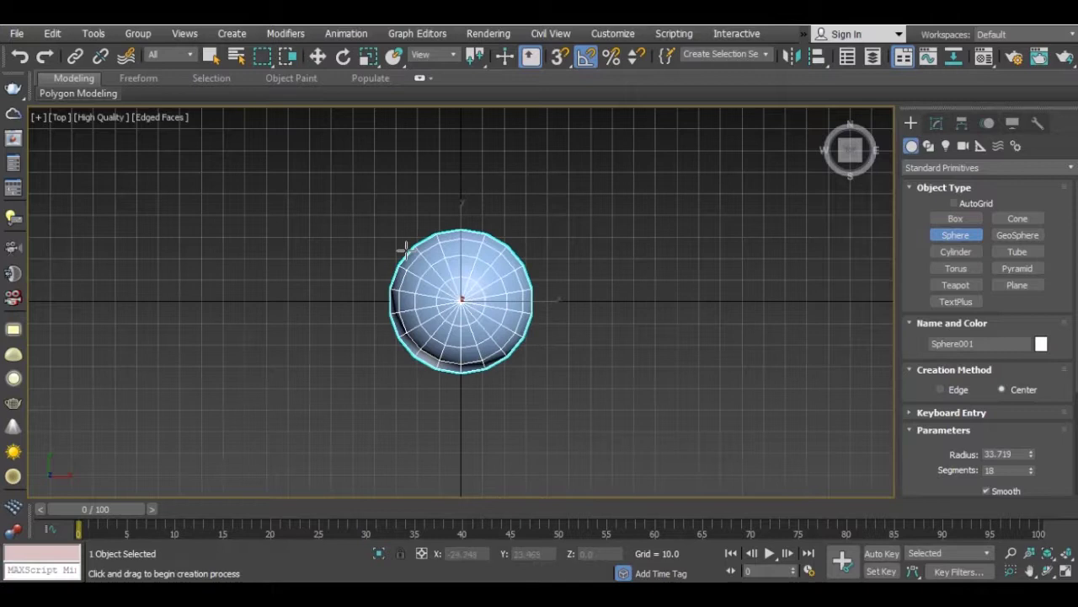
{"action": "key", "text": "w"}
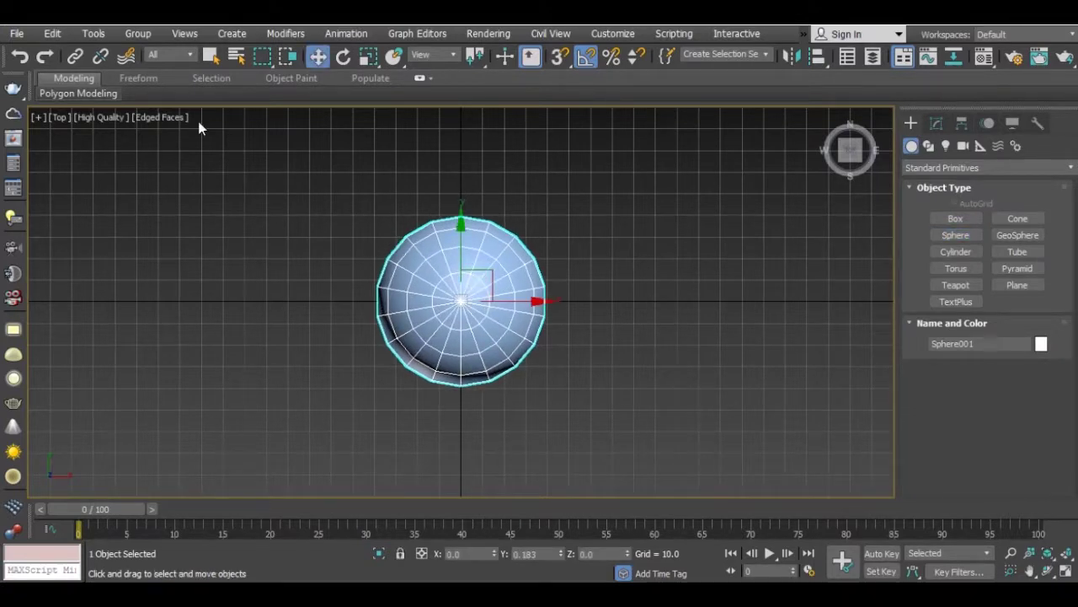
{"action": "left_click", "coordinate": [69, 118]}
{"action": "left_click", "coordinate": [110, 172]}
{"action": "mouse_move", "coordinate": [482, 327]}
{"action": "middle_mouse_down", "text": "alt"}
{"action": "mouse_move", "coordinate": [508, 215]}
{"action": "mouse_move", "coordinate": [657, 270]}
{"action": "middle_mouse_up", "text": "alt"}
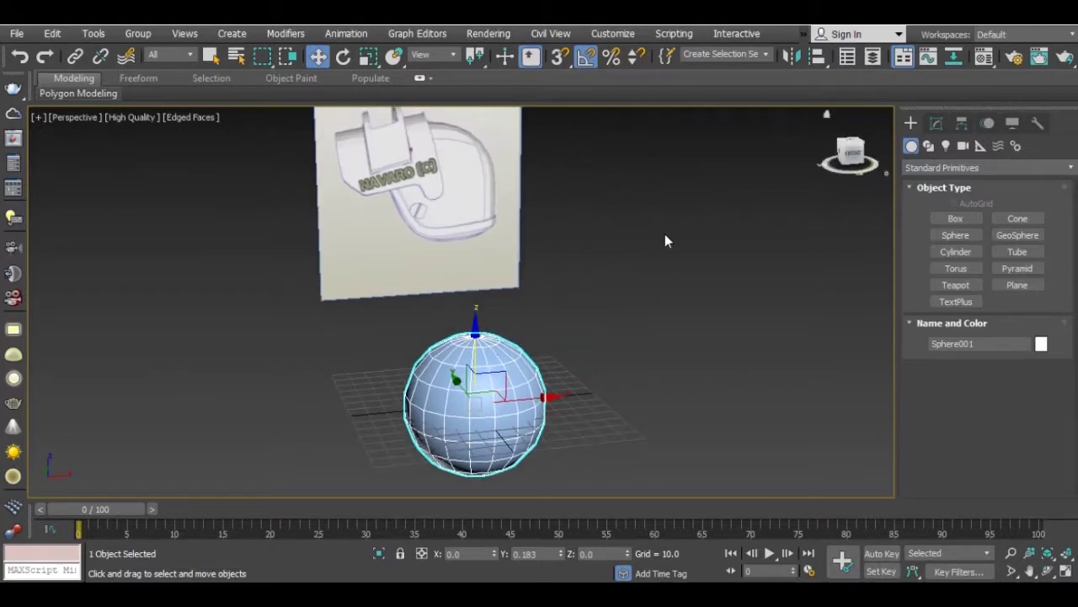
{"action": "left_click", "coordinate": [74, 117]}
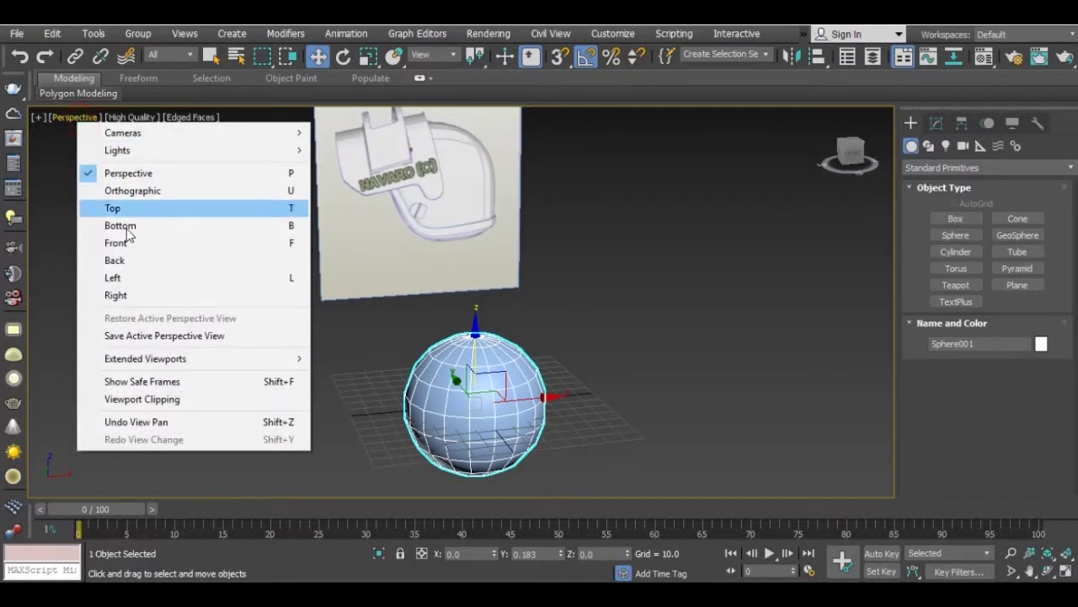
In the Front view, lift the sphere over the reference image and hide the grid
{"action": "left_click", "coordinate": [127, 244]}
{"action": "middle_click_drag", "start_coordinate": [463, 321], "coordinate": [438, 382]}
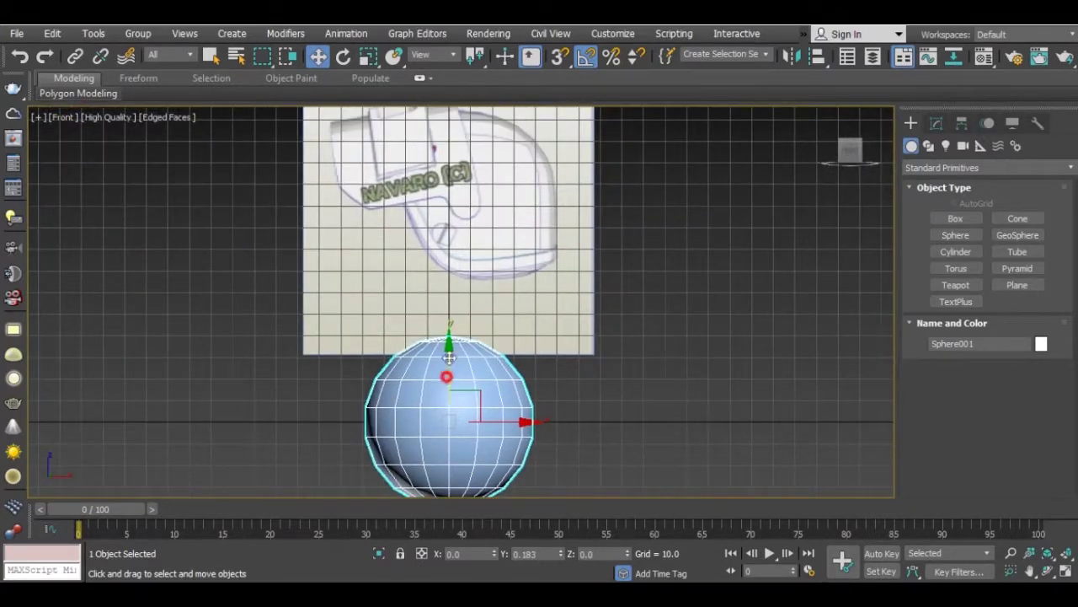
{"action": "left_click_drag", "start_coordinate": [449, 358], "coordinate": [449, 202]}
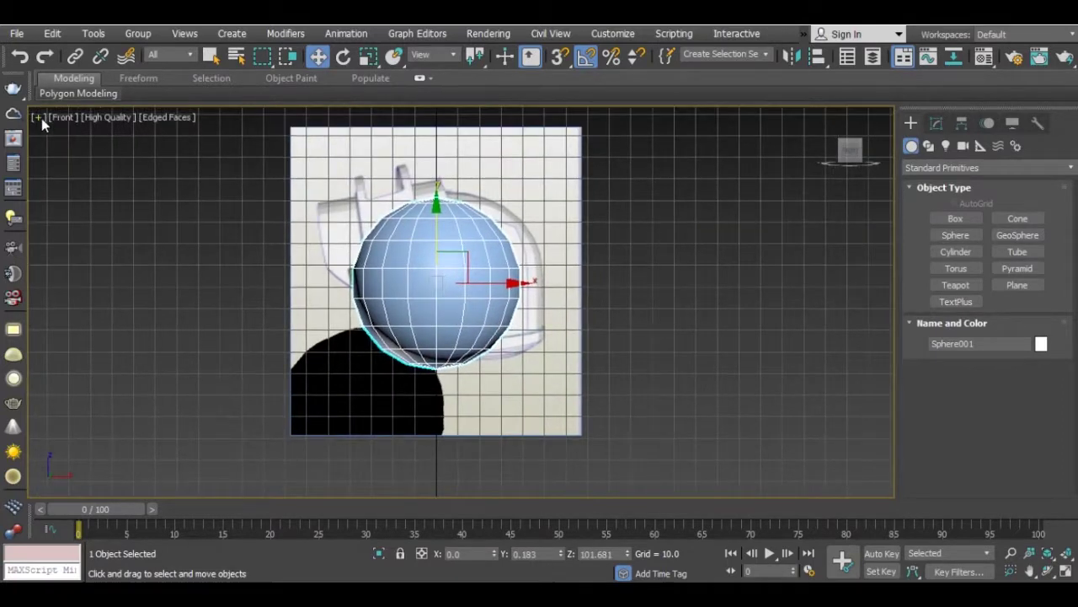
{"action": "left_click", "coordinate": [37, 117]}
{"action": "left_click", "coordinate": [109, 184]}
{"action": "scroll", "coordinate": [443, 257], "scroll_direction": "up", "scroll_amount": 5}
{"action": "scroll", "coordinate": [487, 298], "scroll_direction": "down", "scroll_amount": 3}
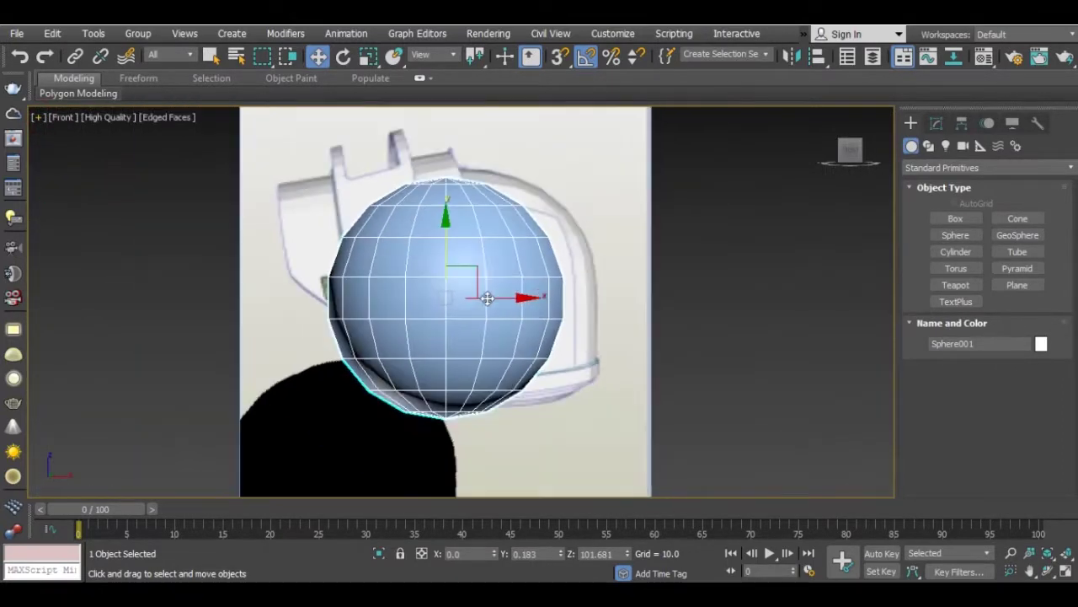
Fine-tune the sphere's position to about Z 103.5 so it fits the helmet
{"action": "left_click_drag", "start_coordinate": [499, 304], "coordinate": [532, 299]}
{"action": "scroll", "coordinate": [523, 289], "scroll_direction": "up", "scroll_amount": 2}
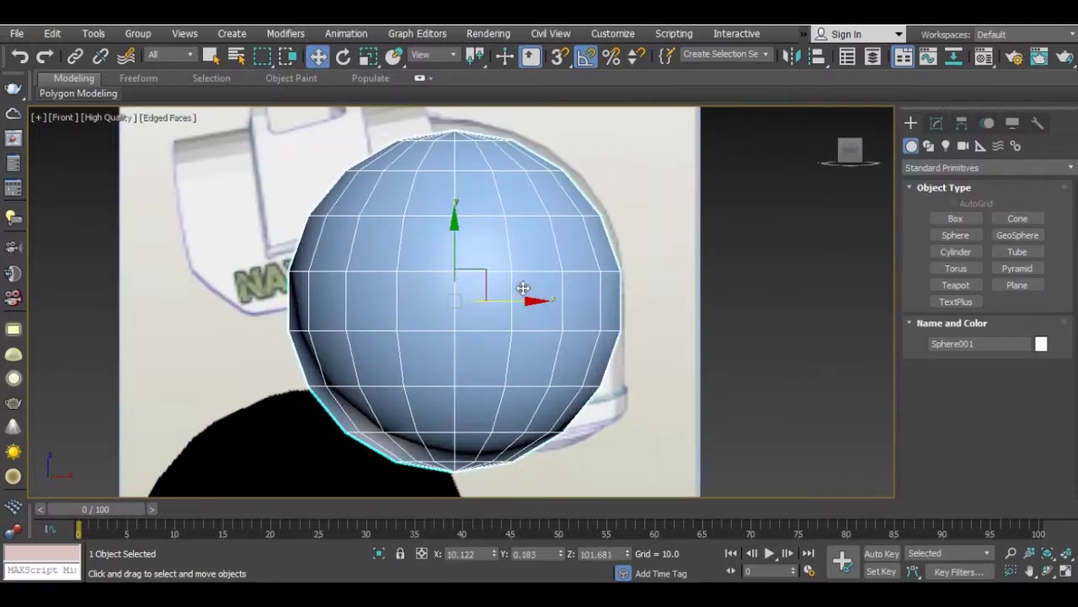
{"action": "left_click_drag", "start_coordinate": [459, 258], "coordinate": [455, 247]}
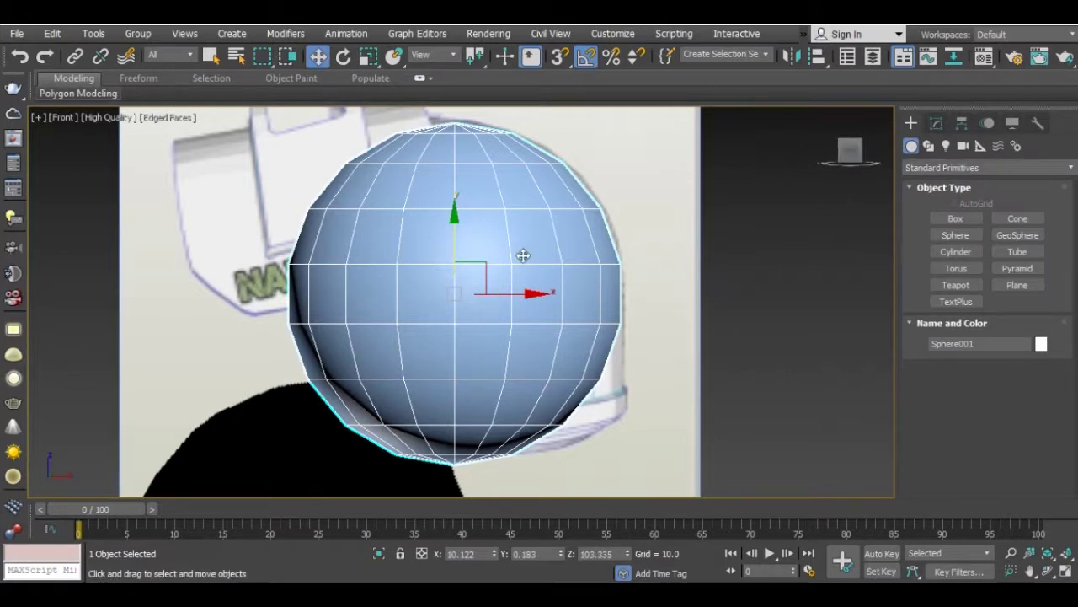
{"action": "left_click_drag", "start_coordinate": [503, 295], "coordinate": [500, 290]}
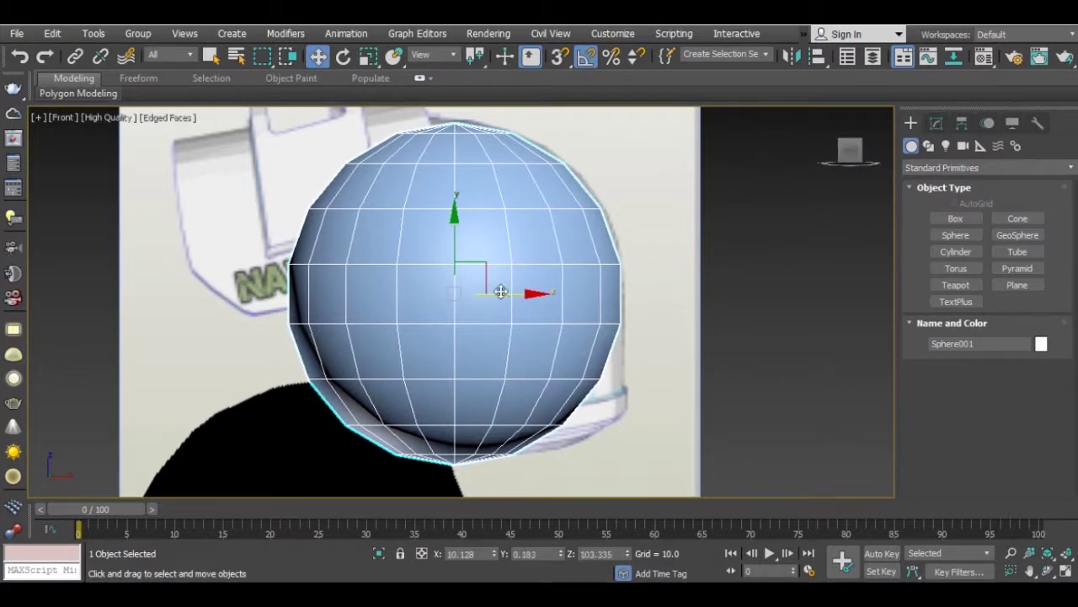
{"action": "left_click_drag", "start_coordinate": [452, 236], "coordinate": [450, 235]}
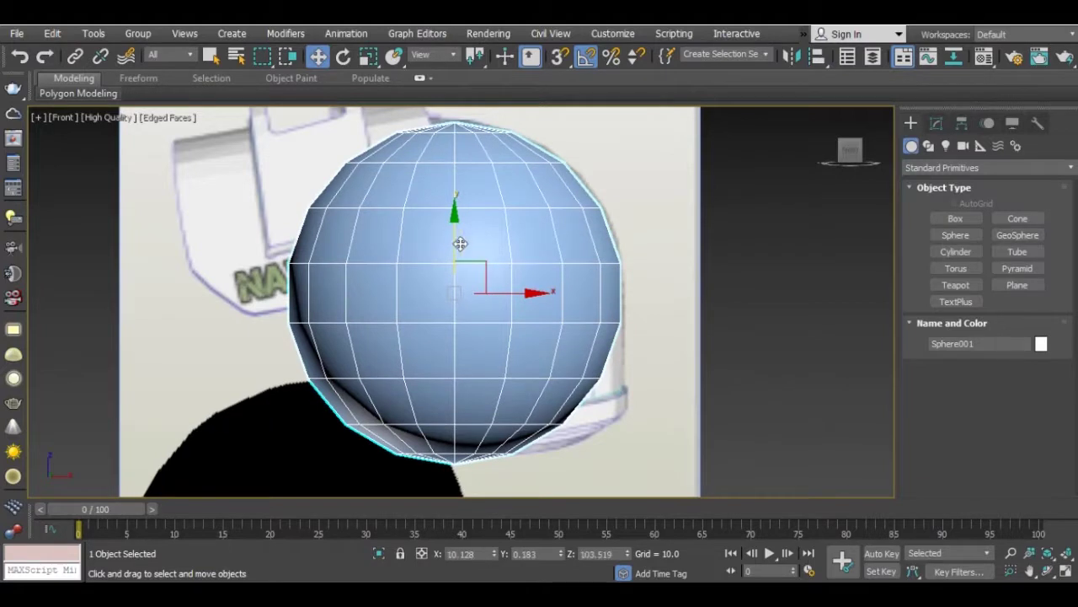
{"action": "middle_click_drag", "start_coordinate": [523, 293], "coordinate": [489, 279]}
Convert the sphere to an Editable Poly
{"action": "left_click", "coordinate": [936, 123]}
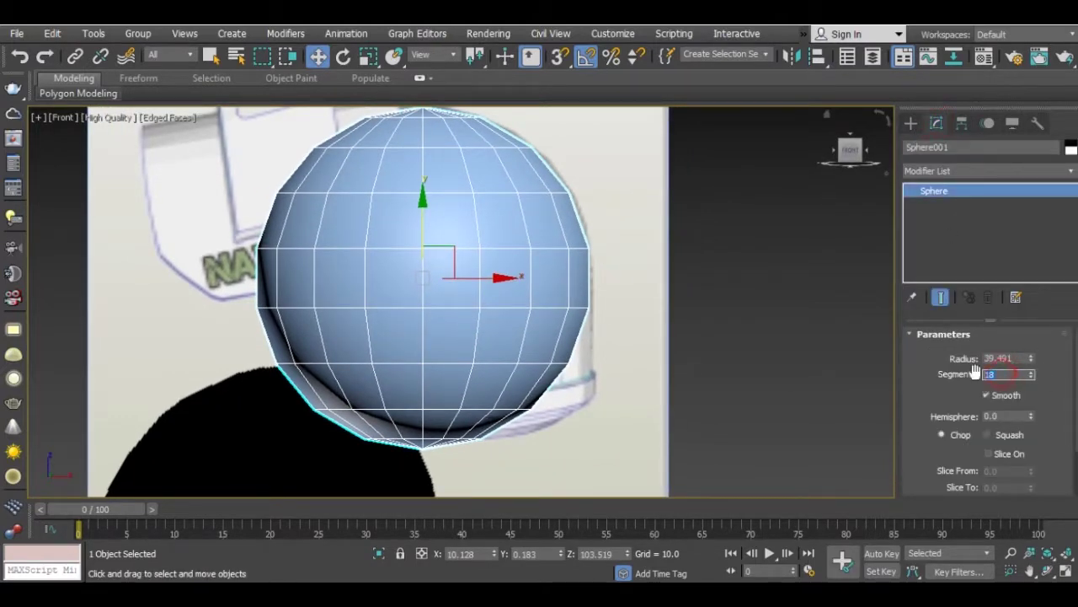
{"action": "right_click", "coordinate": [460, 281]}
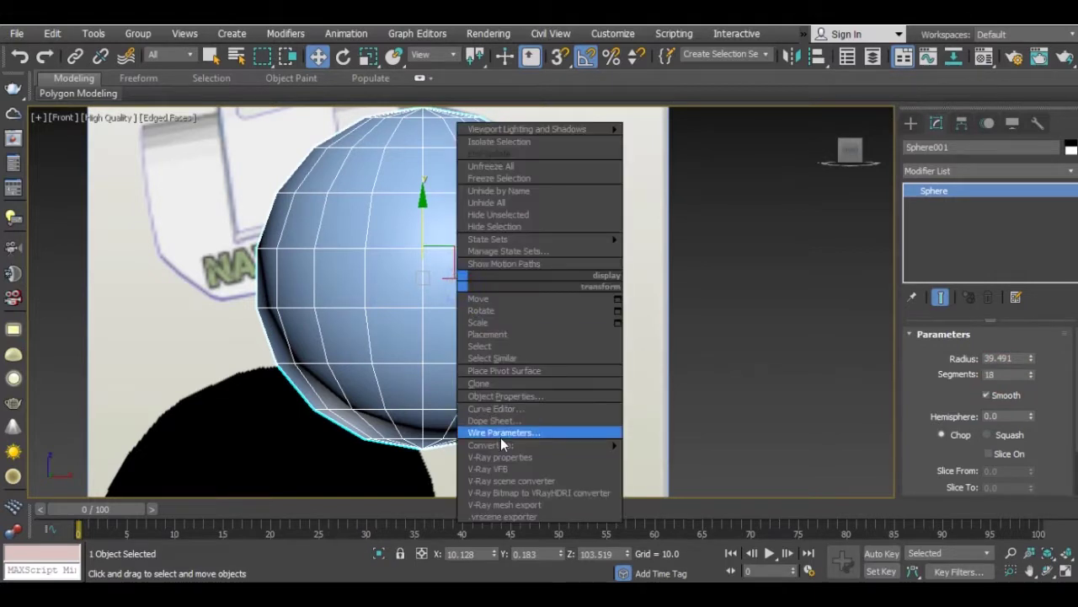
{"action": "mouse_move", "coordinate": [489, 444]}
{"action": "left_click", "coordinate": [647, 456]}
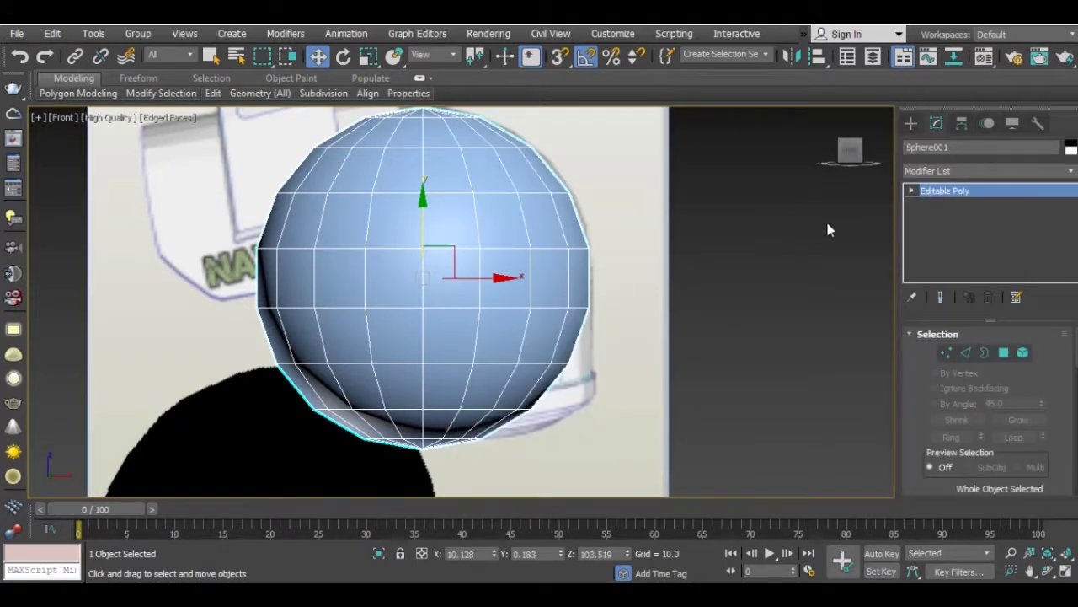
Select the 18-vertex ring below the middle and scale it to 112.2%
{"action": "left_click", "coordinate": [912, 191]}
{"action": "left_click", "coordinate": [941, 205]}
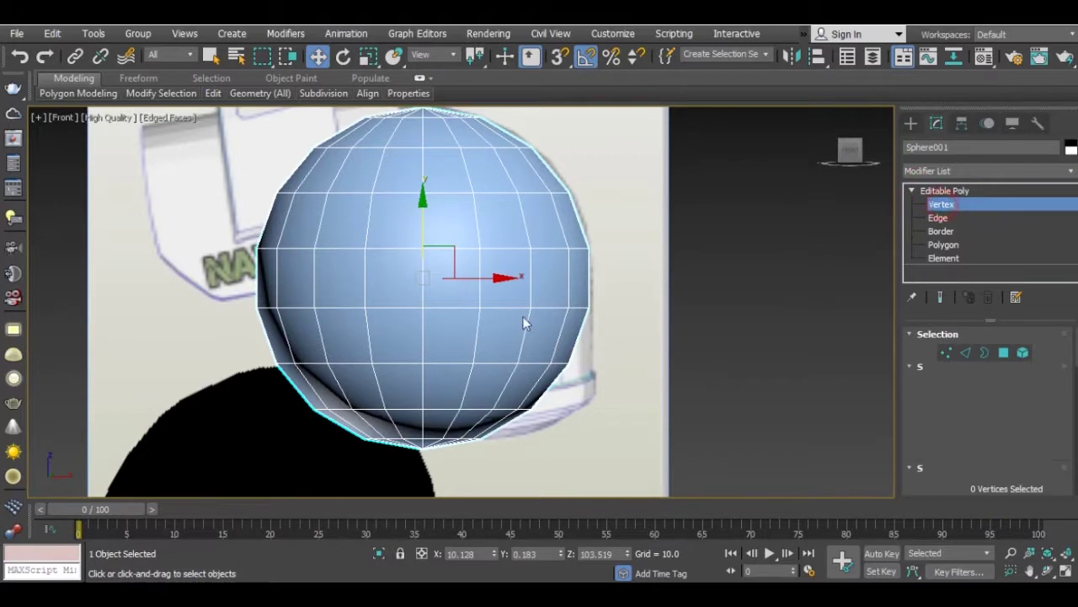
{"action": "middle_click_drag", "start_coordinate": [525, 320], "coordinate": [499, 292]}
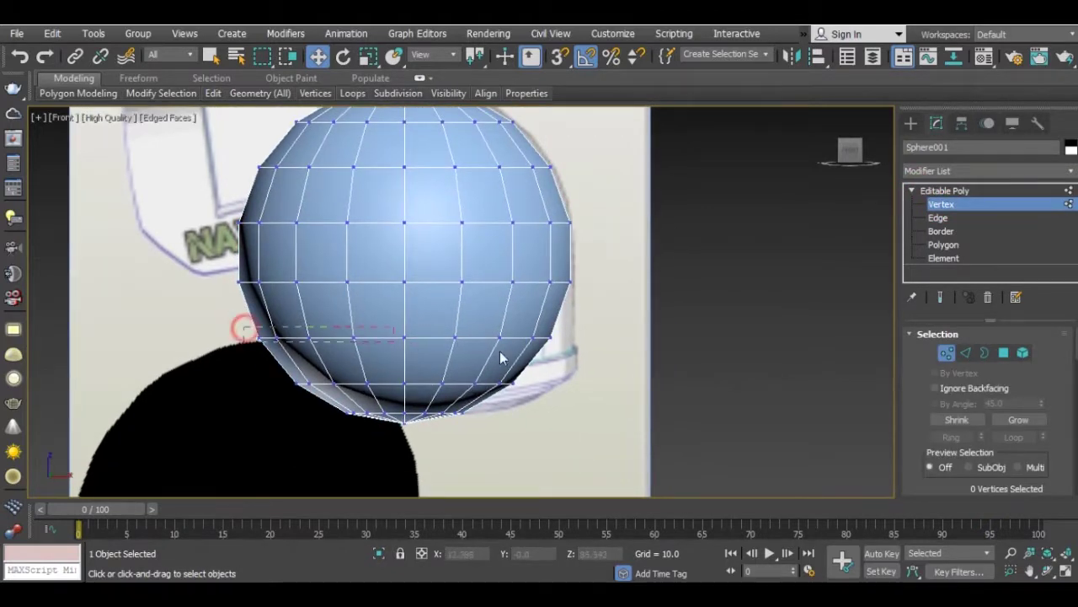
{"action": "left_click_drag", "start_coordinate": [499, 350], "coordinate": [571, 362]}
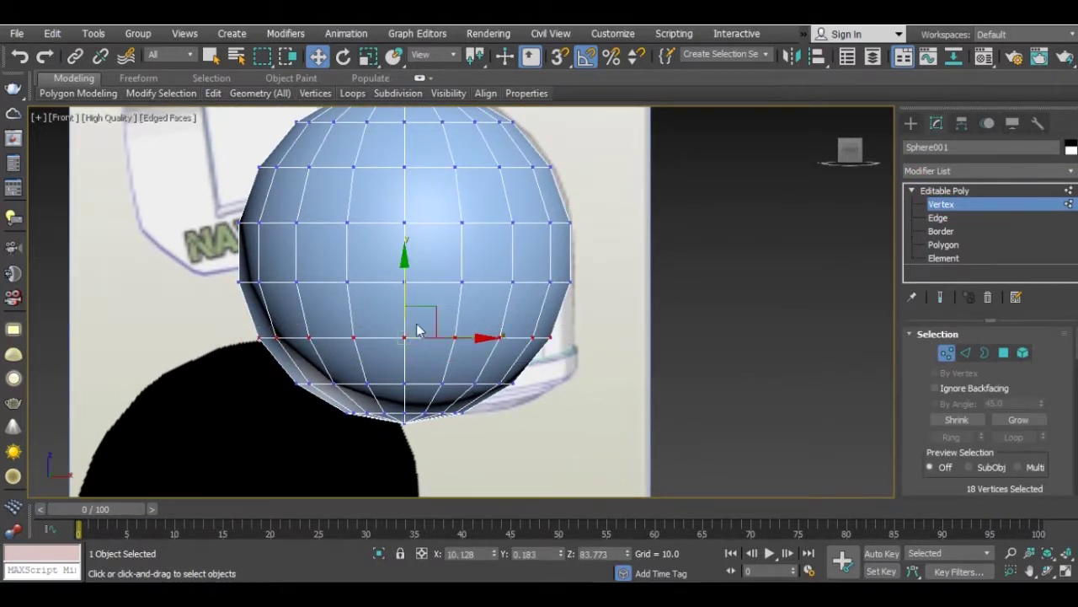
{"action": "right_click", "coordinate": [401, 334]}
{"action": "left_click", "coordinate": [559, 376]}
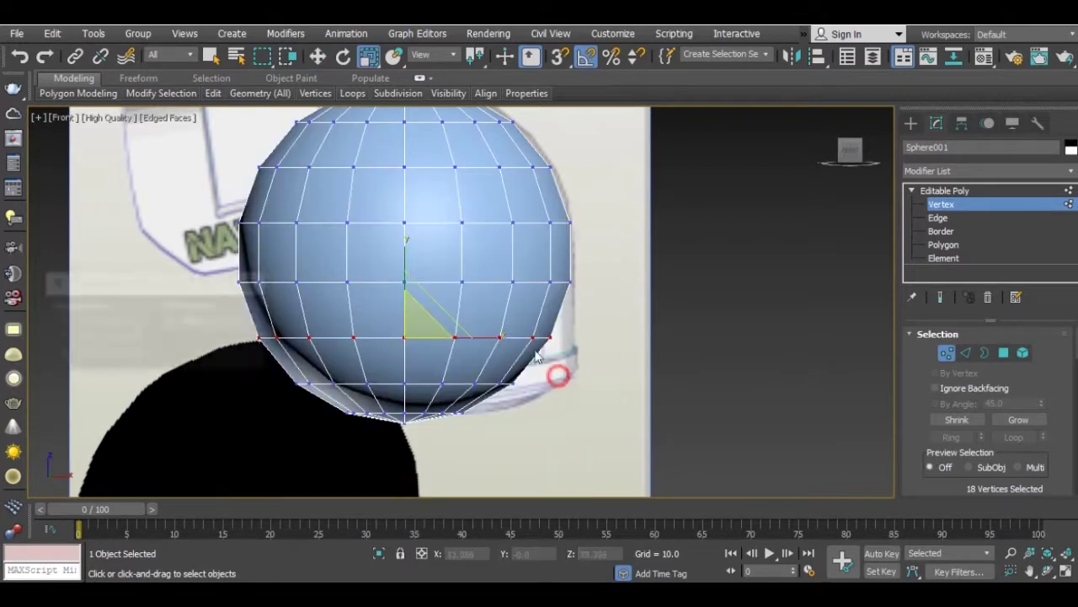
{"action": "left_click_drag", "start_coordinate": [249, 318], "coordinate": [254, 218]}
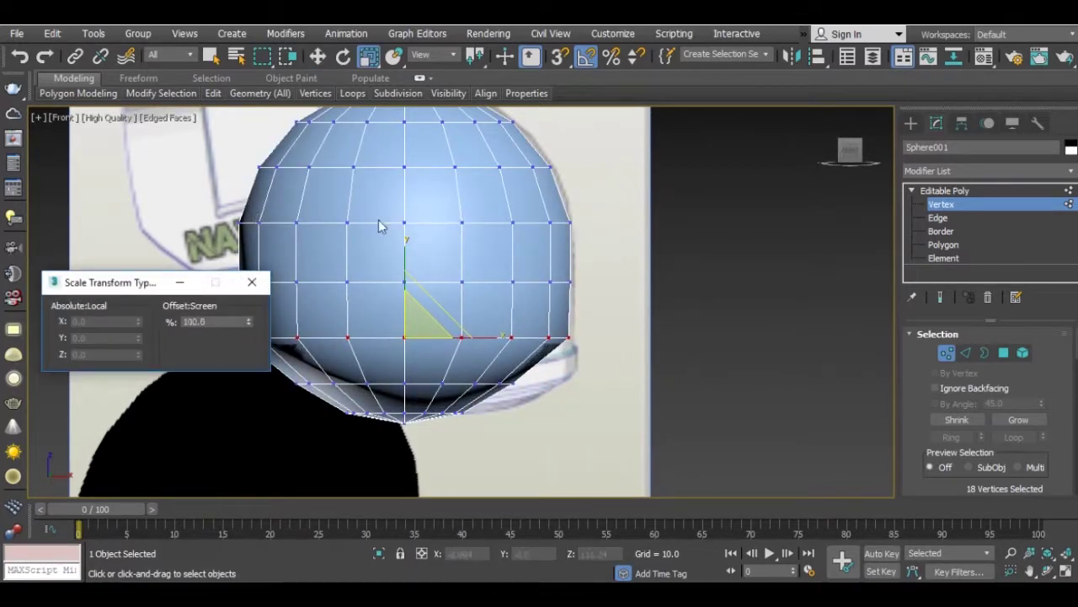
Scale all vertices slightly, then widen a lower vertex row to 111.6%
{"action": "middle_click_drag", "start_coordinate": [378, 224], "coordinate": [472, 272]}
{"action": "key", "text": "ctrl+a"}
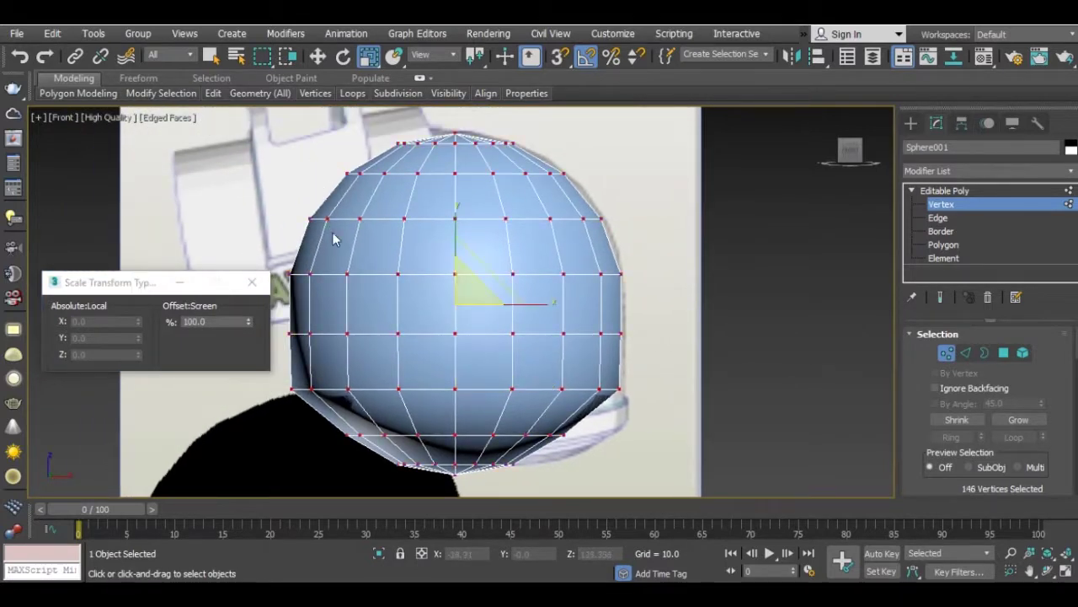
{"action": "left_click_drag", "start_coordinate": [249, 321], "coordinate": [241, 305]}
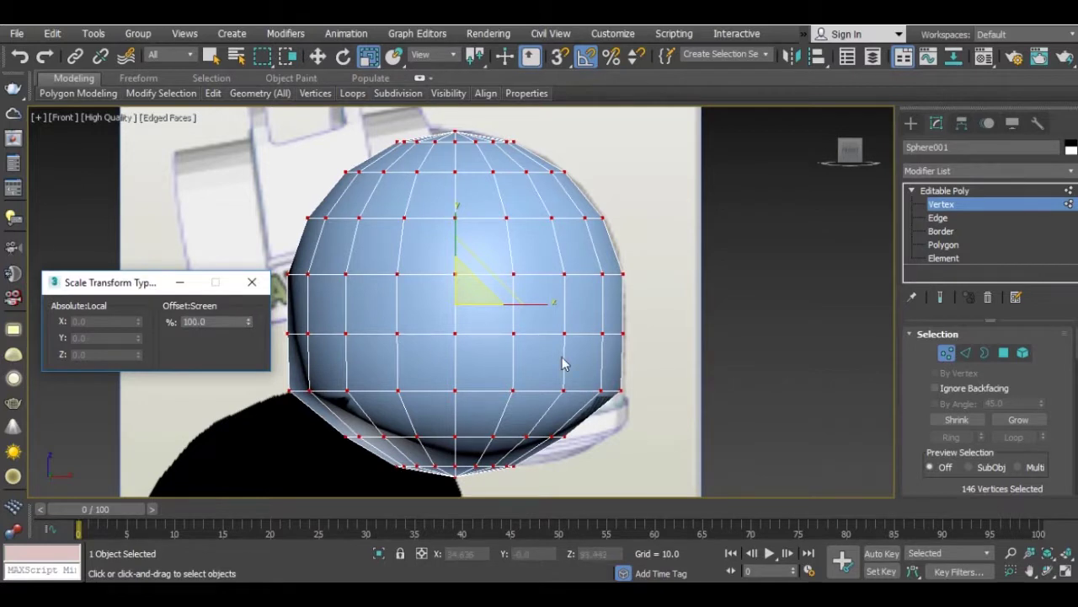
{"action": "middle_click_drag", "start_coordinate": [578, 425], "coordinate": [595, 402]}
{"action": "left_click_drag", "start_coordinate": [654, 389], "coordinate": [291, 345]}
{"action": "left_click", "coordinate": [249, 323]}
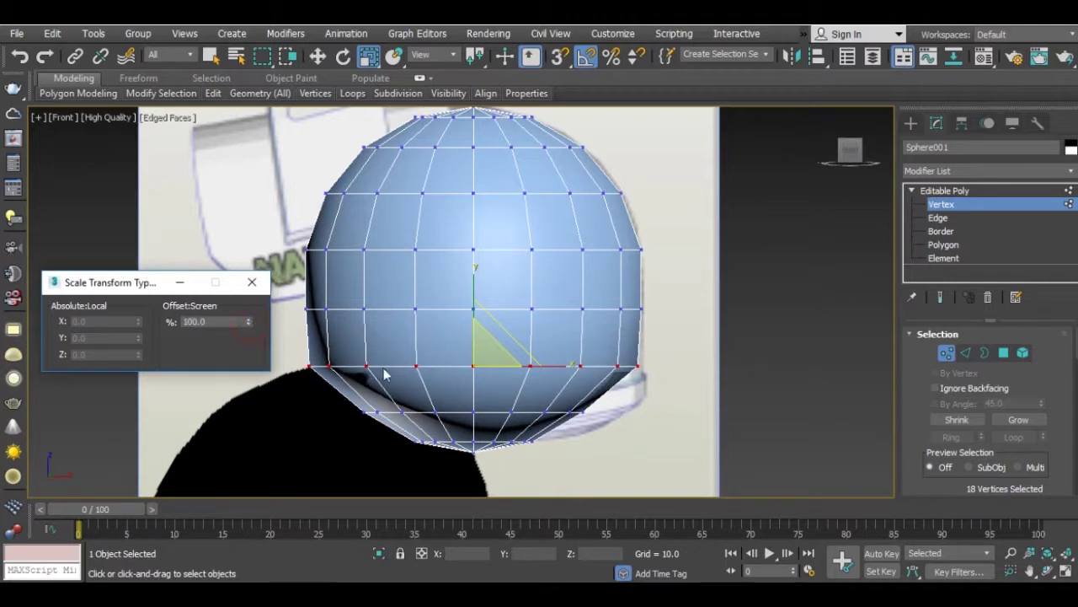
{"action": "left_click_drag", "start_coordinate": [343, 403], "coordinate": [610, 428]}
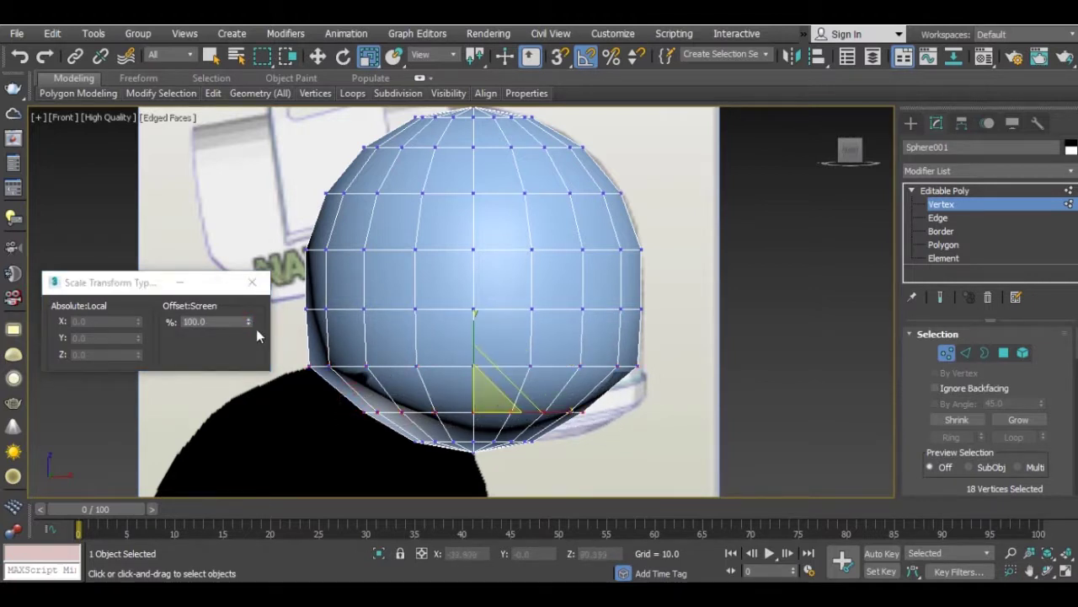
{"action": "mouse_move", "coordinate": [248, 323]}
{"action": "left_mouse_down"}
{"action": "mouse_move", "coordinate": [255, 113]}
{"action": "mouse_move", "coordinate": [278, 29]}
{"action": "mouse_move", "coordinate": [272, 253]}
{"action": "left_mouse_up"}
{"action": "left_click_drag", "start_coordinate": [250, 316], "coordinate": [250, 301]}
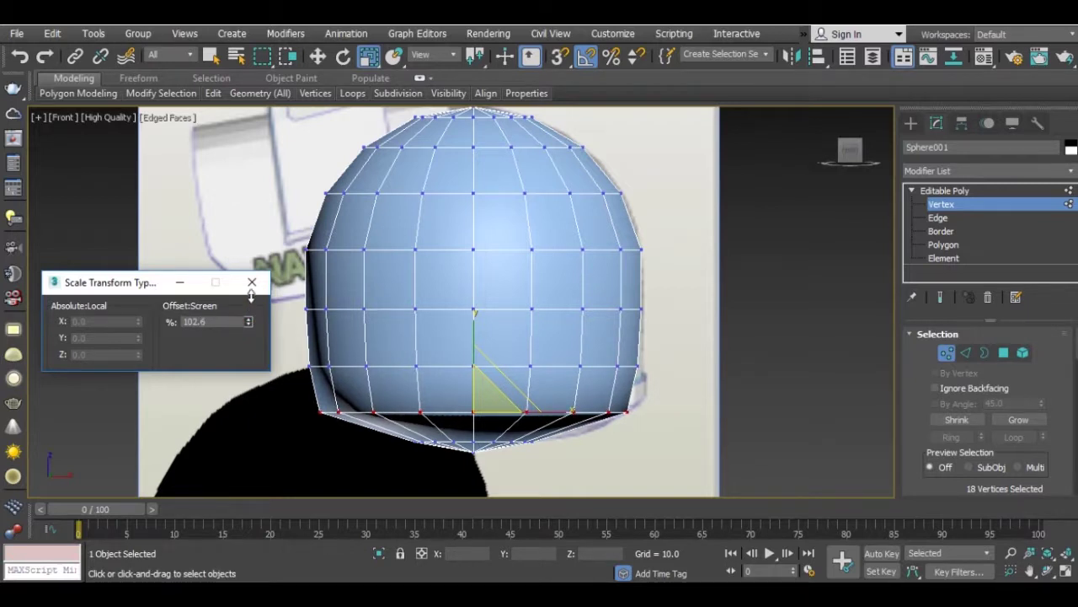
{"action": "left_click_drag", "start_coordinate": [249, 290], "coordinate": [237, 225]}
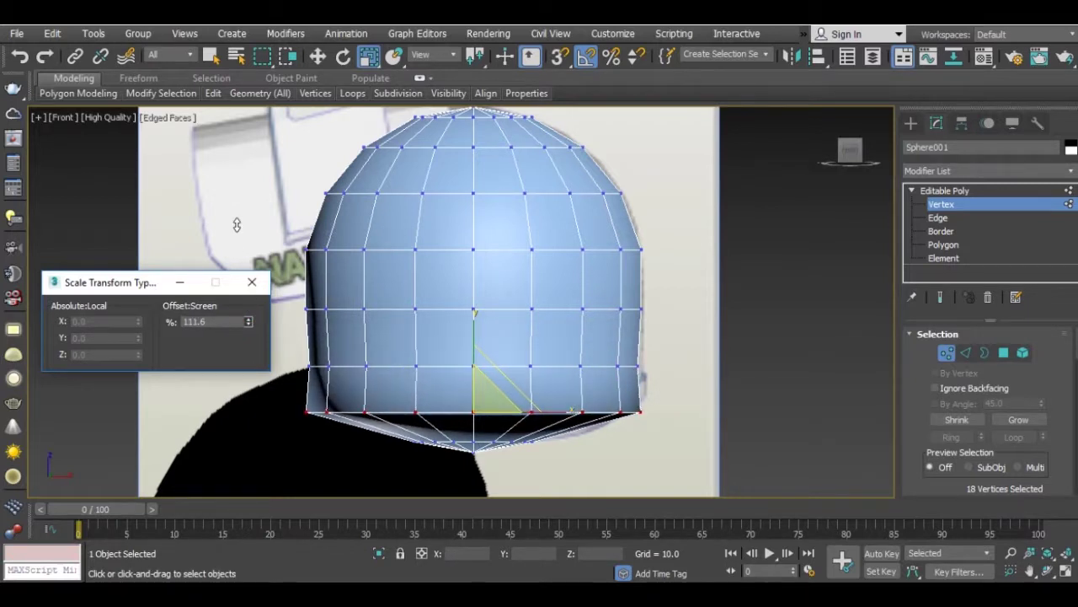
Raise the two middle vertex rows slightly
{"action": "middle_click_drag", "start_coordinate": [374, 369], "coordinate": [352, 255]}
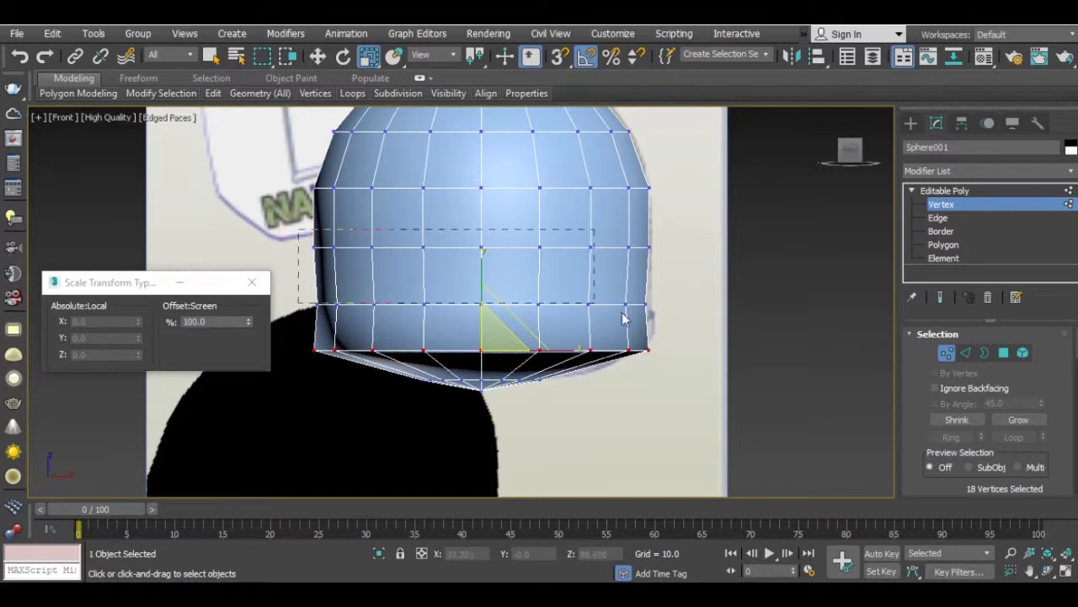
{"action": "left_click_drag", "start_coordinate": [297, 229], "coordinate": [682, 333]}
{"action": "key", "text": "w"}
{"action": "left_click_drag", "start_coordinate": [480, 218], "coordinate": [478, 205]}
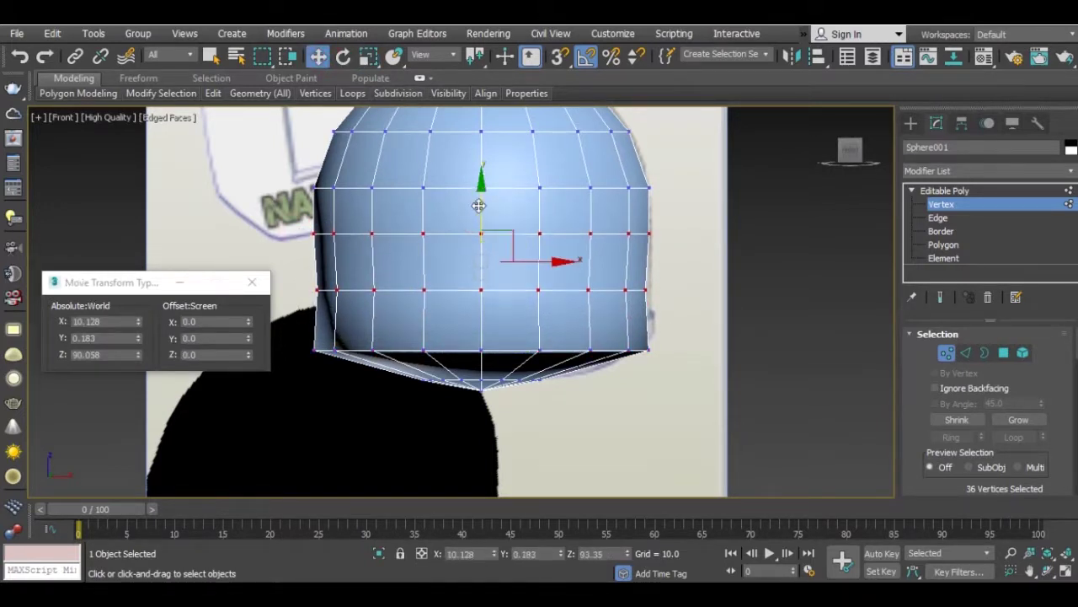
Widen the middle vertex ring to 102.2% and narrow the bottom rim ring to 92.5%
{"action": "left_click", "coordinate": [368, 56]}
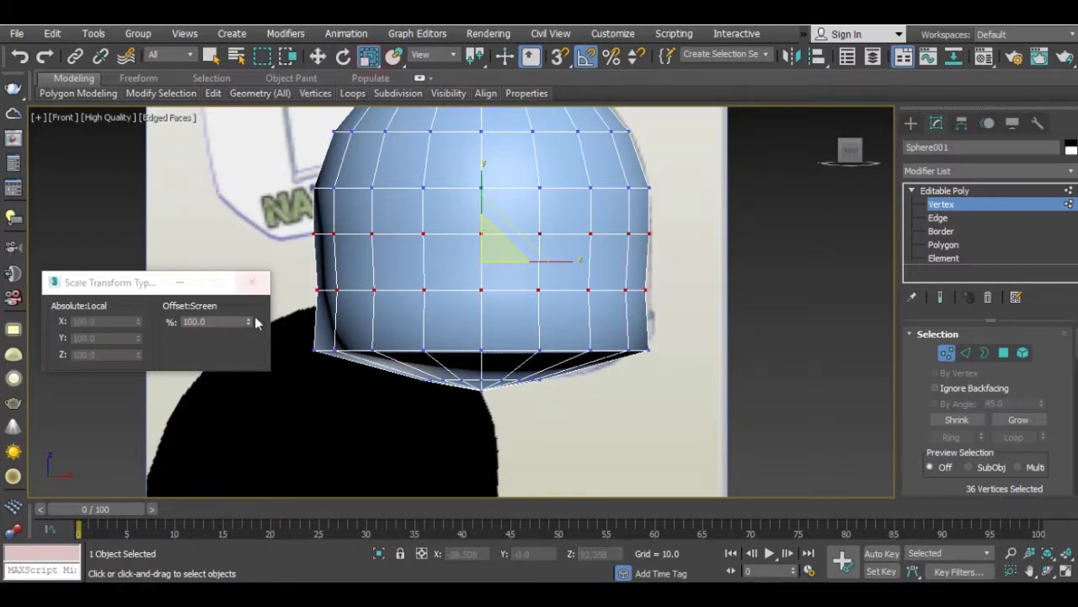
{"action": "left_click", "coordinate": [677, 307]}
{"action": "left_click_drag", "start_coordinate": [613, 306], "coordinate": [653, 312]}
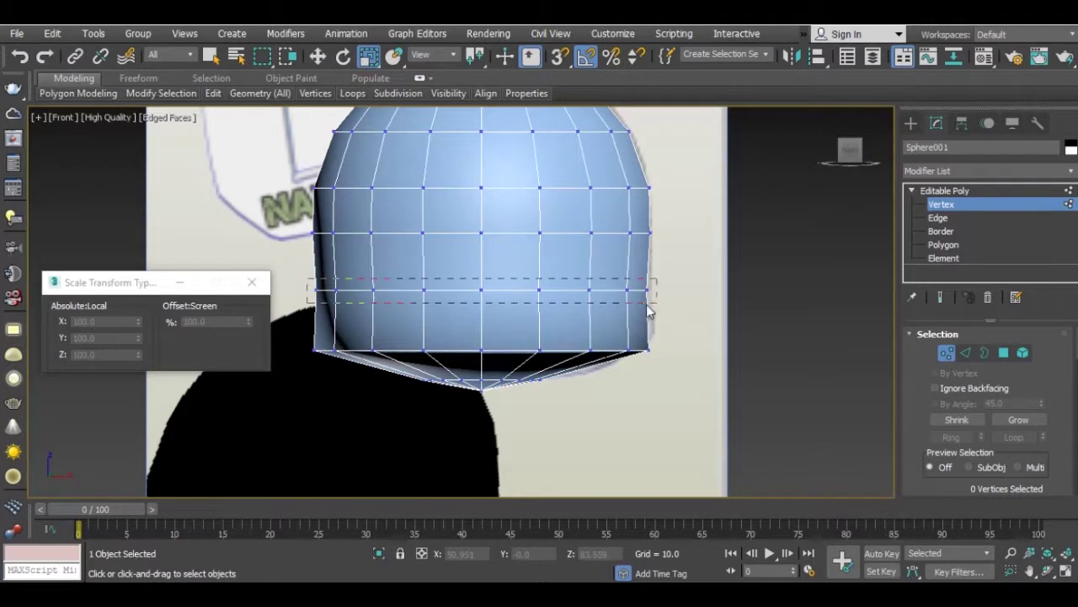
{"action": "left_click_drag", "start_coordinate": [249, 322], "coordinate": [260, 313]}
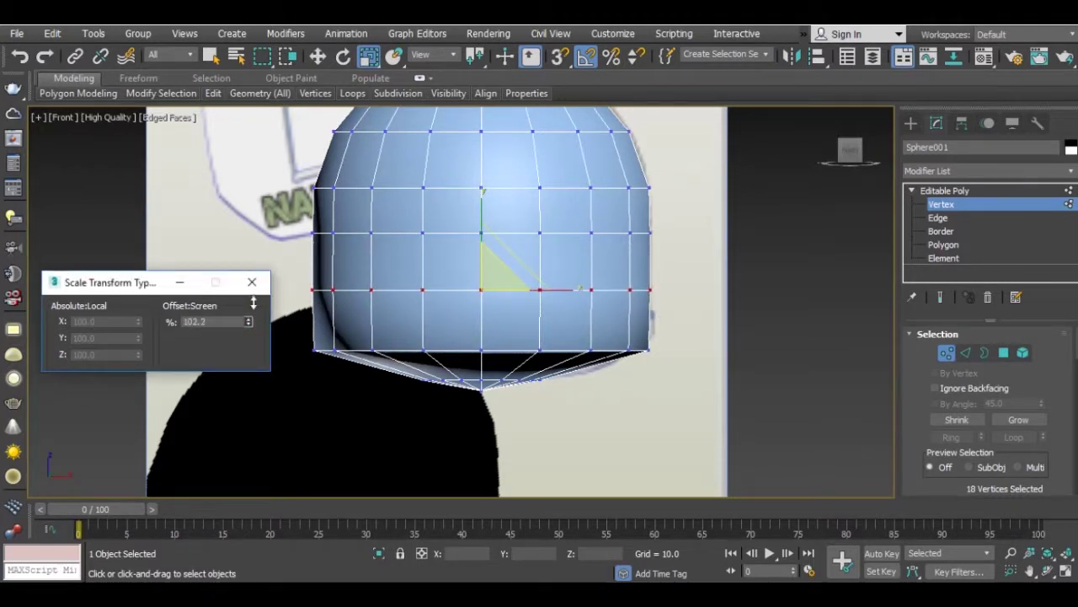
{"action": "mouse_move", "coordinate": [305, 341]}
{"action": "left_mouse_down"}
{"action": "mouse_move", "coordinate": [628, 375]}
{"action": "mouse_move", "coordinate": [672, 359]}
{"action": "left_mouse_up"}
{"action": "left_click_drag", "start_coordinate": [246, 327], "coordinate": [264, 384]}
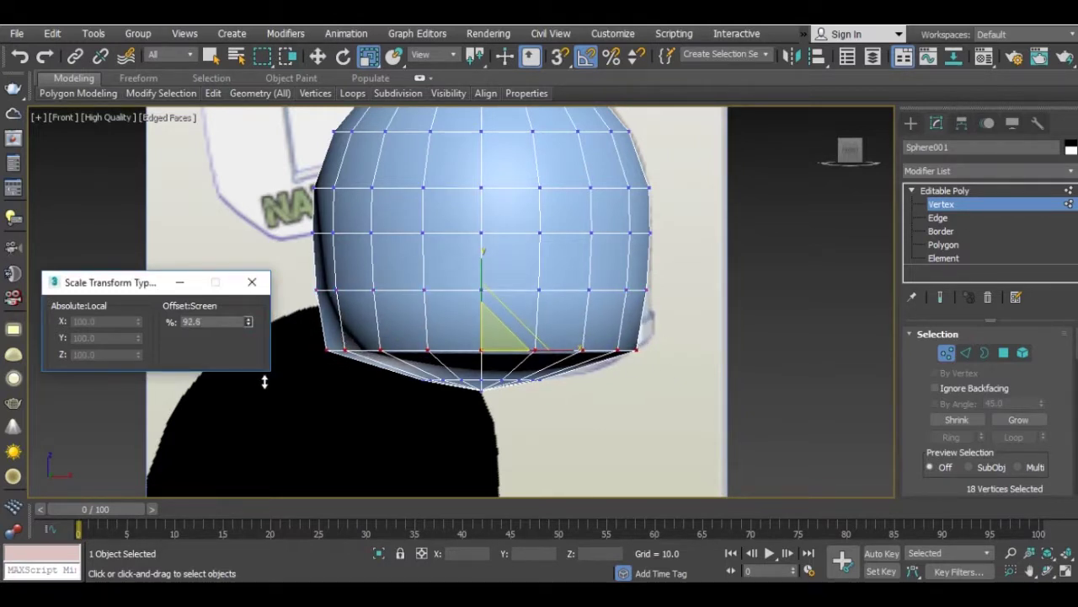
Make the sphere See-Through via By Object properties and set the viewport to Standard shading
{"action": "key", "text": "w"}
{"action": "right_click", "coordinate": [348, 289]}
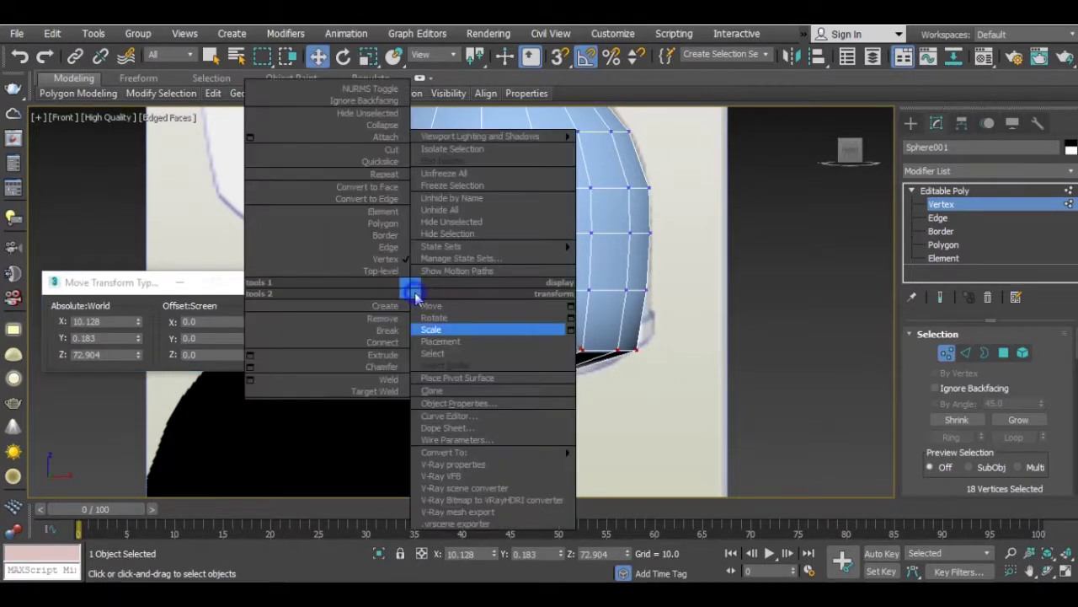
{"action": "left_click", "coordinate": [452, 399]}
{"action": "left_click", "coordinate": [503, 317]}
{"action": "left_click", "coordinate": [414, 318]}
{"action": "left_click", "coordinate": [594, 524]}
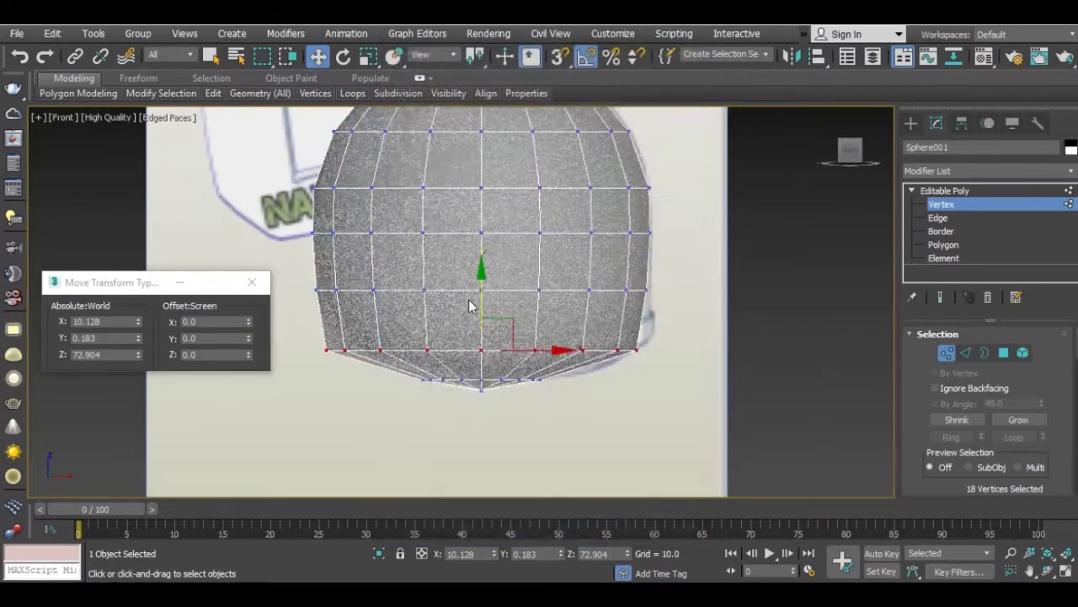
{"action": "scroll", "coordinate": [495, 314], "scroll_direction": "up", "scroll_amount": 2}
{"action": "left_click", "coordinate": [110, 118]}
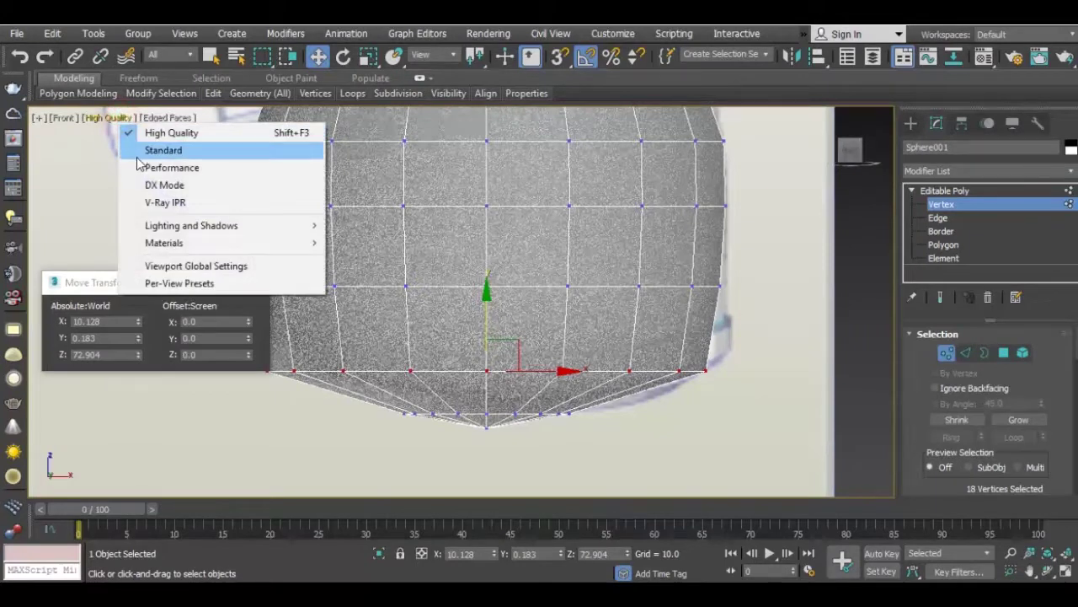
{"action": "left_click", "coordinate": [139, 150]}
{"action": "mouse_move", "coordinate": [445, 248]}
{"action": "middle_mouse_down"}
{"action": "mouse_move", "coordinate": [477, 271]}
{"action": "mouse_move", "coordinate": [456, 289]}
{"action": "middle_mouse_up"}
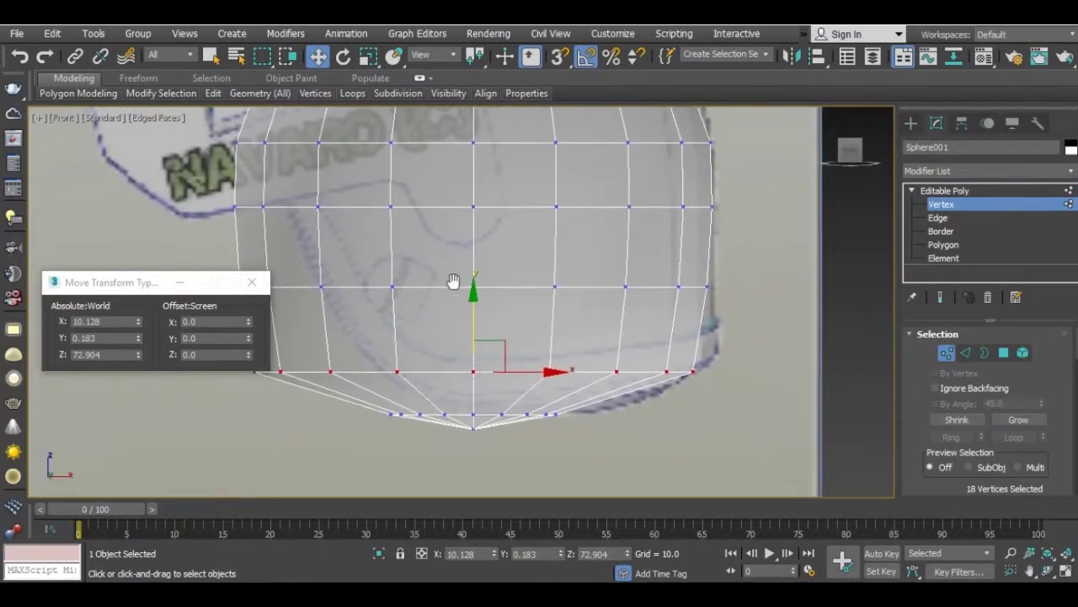
{"action": "middle_click_drag", "start_coordinate": [483, 325], "coordinate": [511, 288]}
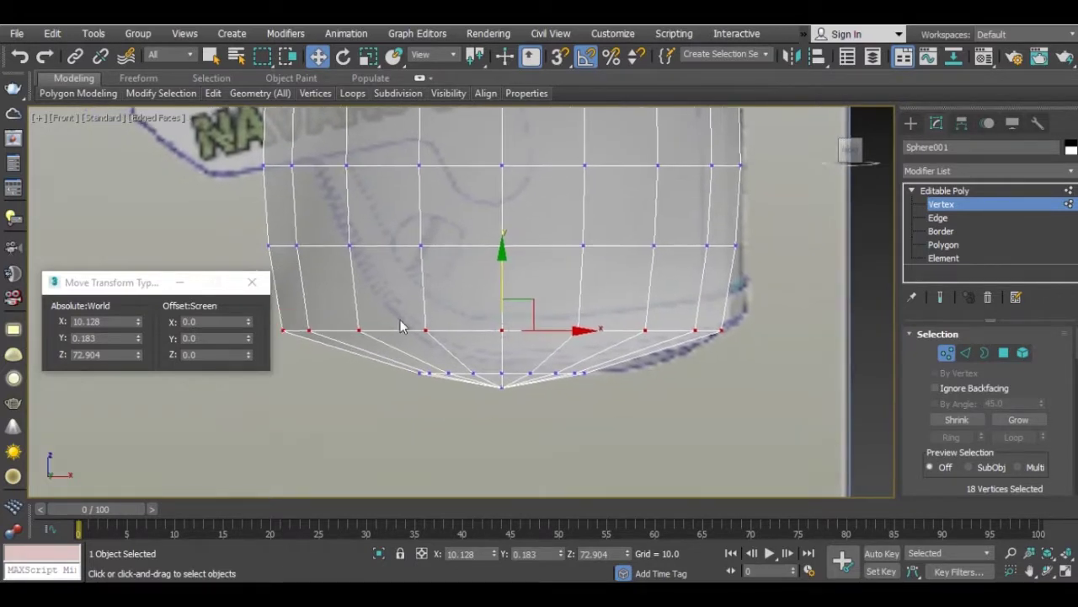
Widen the bottom rim row to about 103.9% and lower it to Z 69.667
{"action": "key", "text": "r"}
{"action": "left_click_drag", "start_coordinate": [249, 321], "coordinate": [253, 287]}
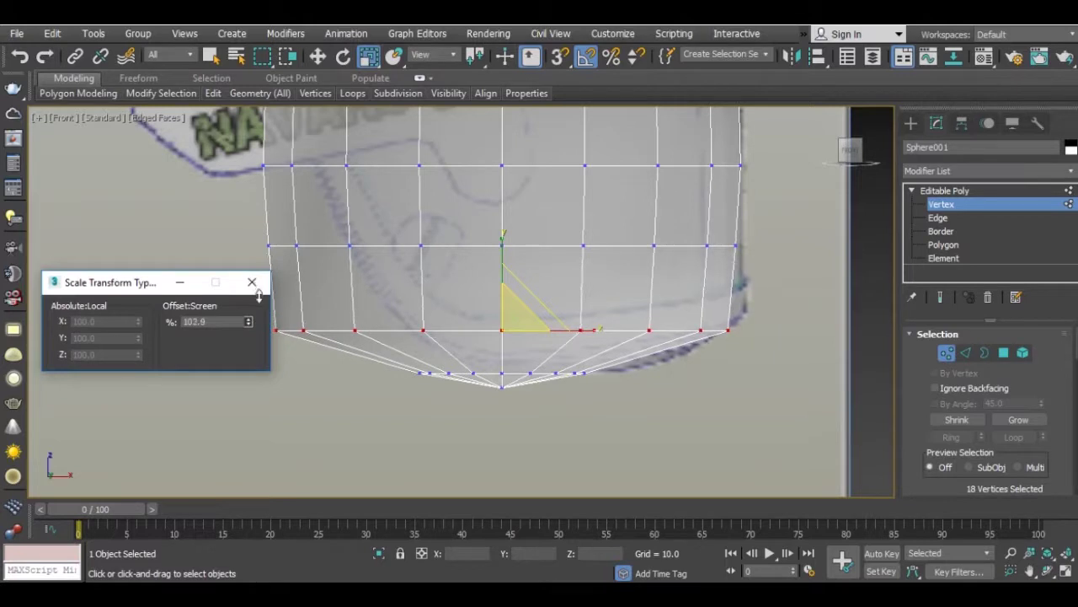
{"action": "middle_click_drag", "start_coordinate": [386, 320], "coordinate": [432, 301]}
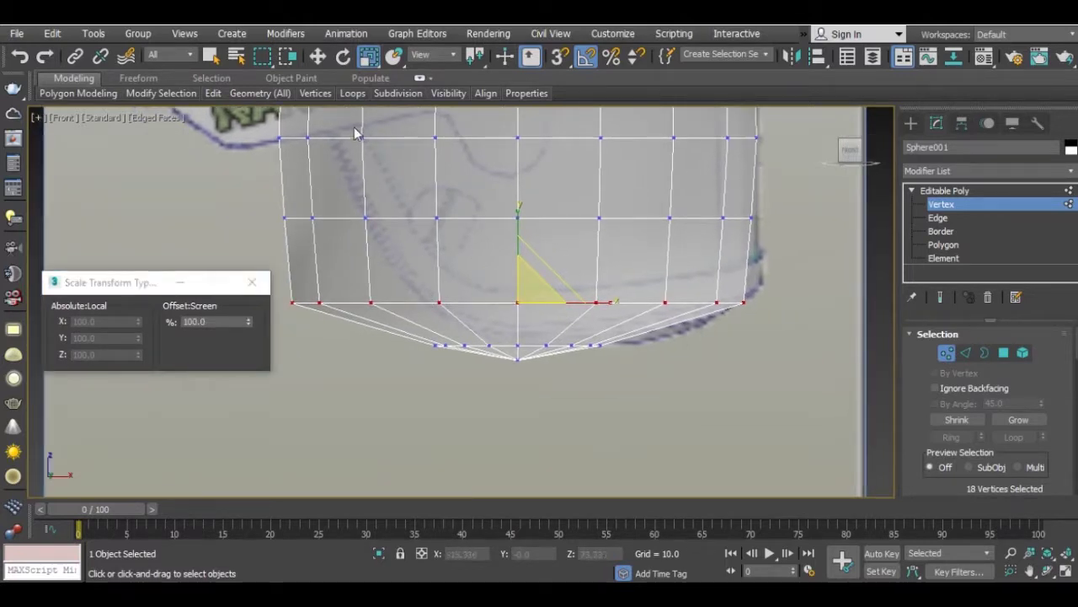
{"action": "key", "text": "w"}
{"action": "left_click_drag", "start_coordinate": [516, 259], "coordinate": [529, 279]}
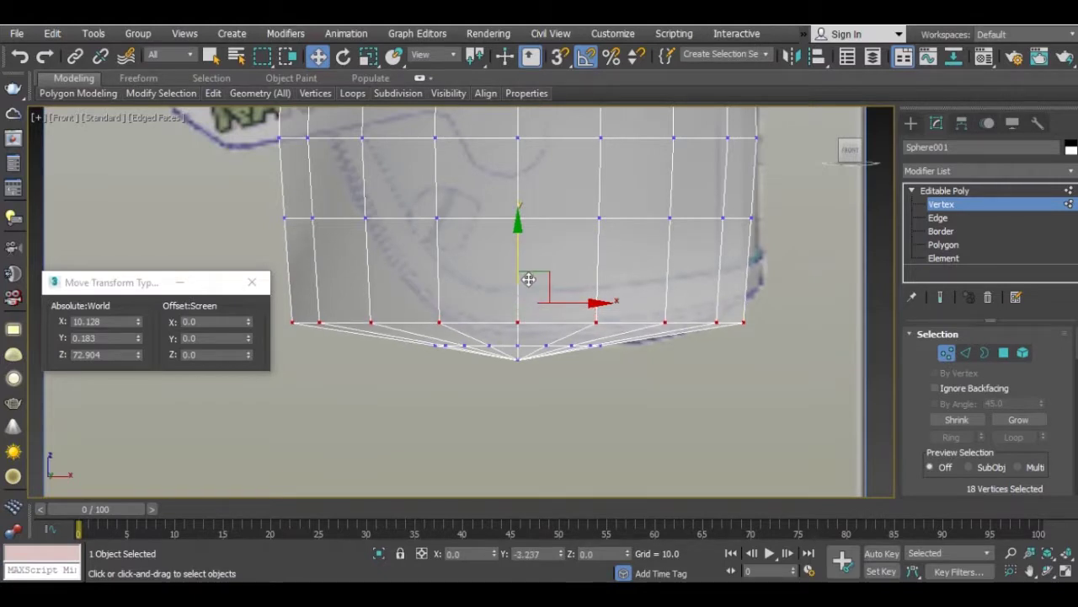
{"action": "left_click_drag", "start_coordinate": [373, 234], "coordinate": [278, 251]}
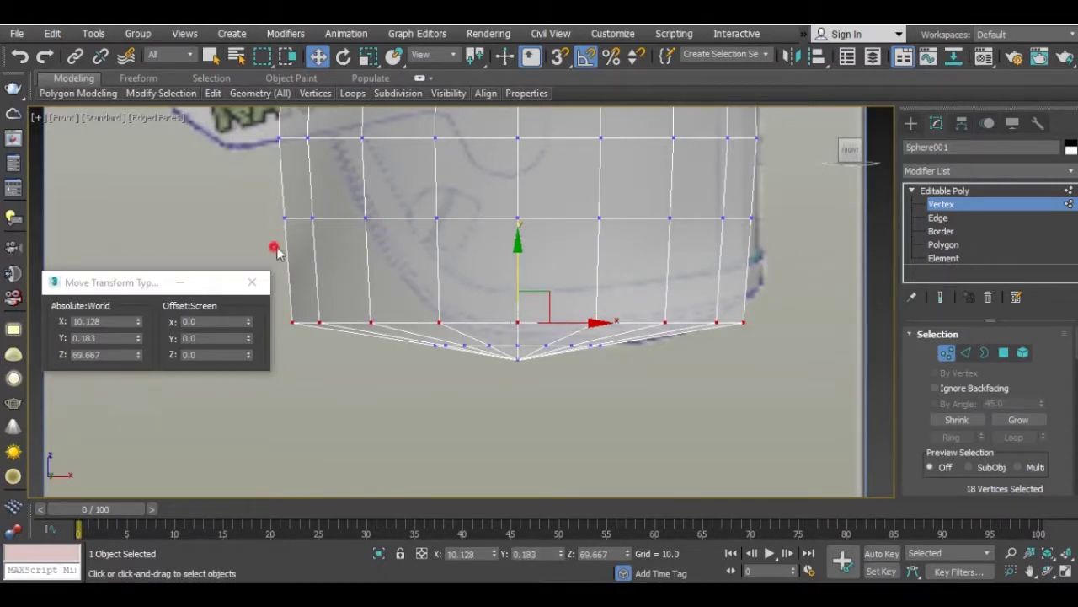
{"action": "left_click_drag", "start_coordinate": [821, 266], "coordinate": [830, 263]}
{"action": "left_click", "coordinate": [938, 217]}
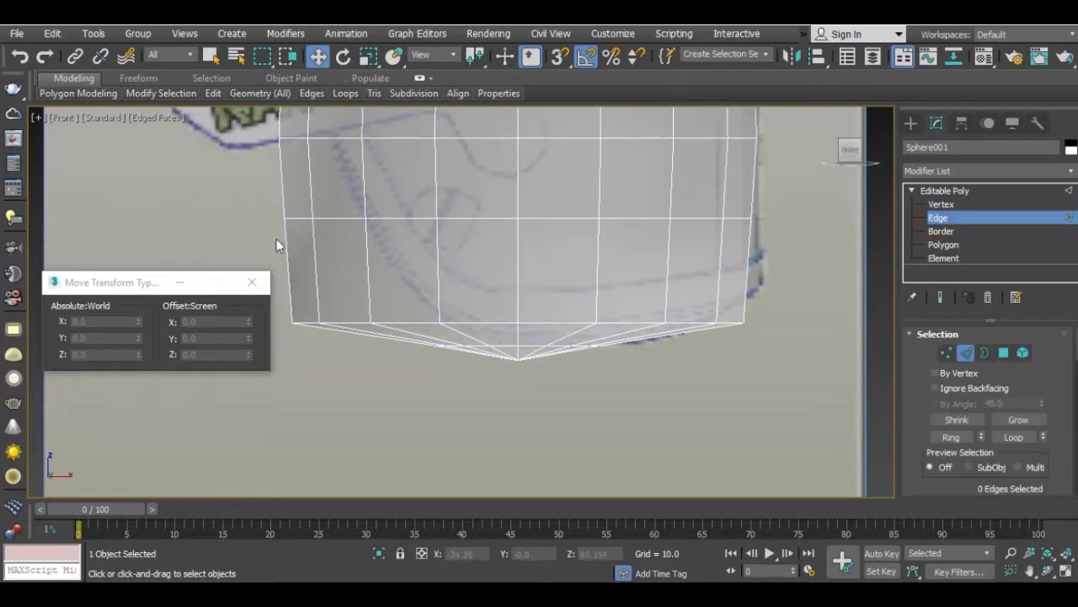
Connect the bottom band's vertical edges into a new loop and scale it to about 99.8%
{"action": "left_click_drag", "start_coordinate": [696, 279], "coordinate": [788, 290]}
{"action": "scroll", "coordinate": [1049, 415], "scroll_direction": "down", "scroll_amount": 3}
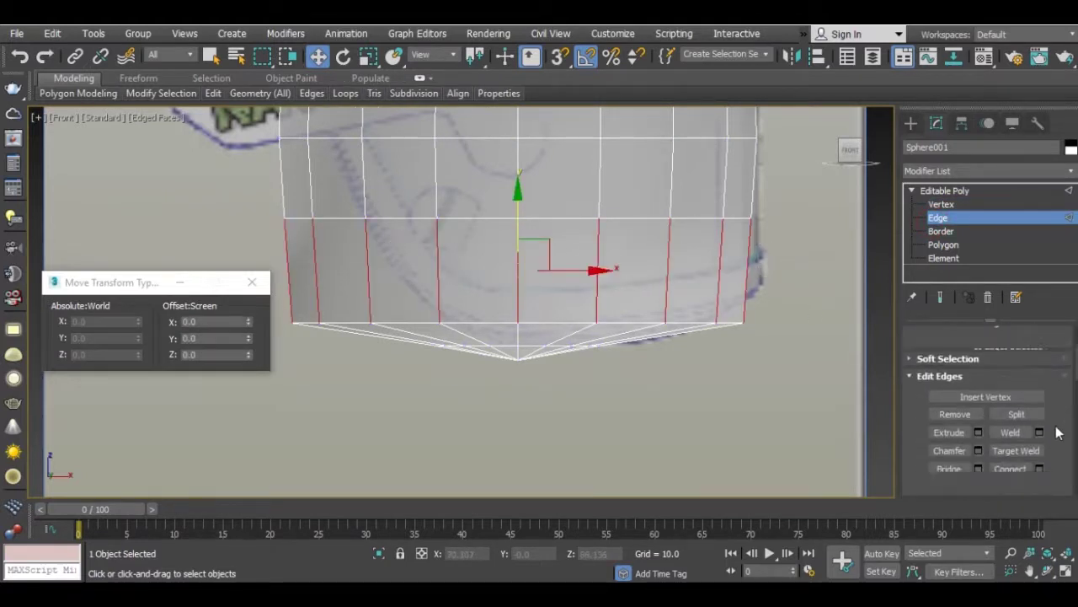
{"action": "scroll", "coordinate": [1043, 426], "scroll_direction": "down", "scroll_amount": 2}
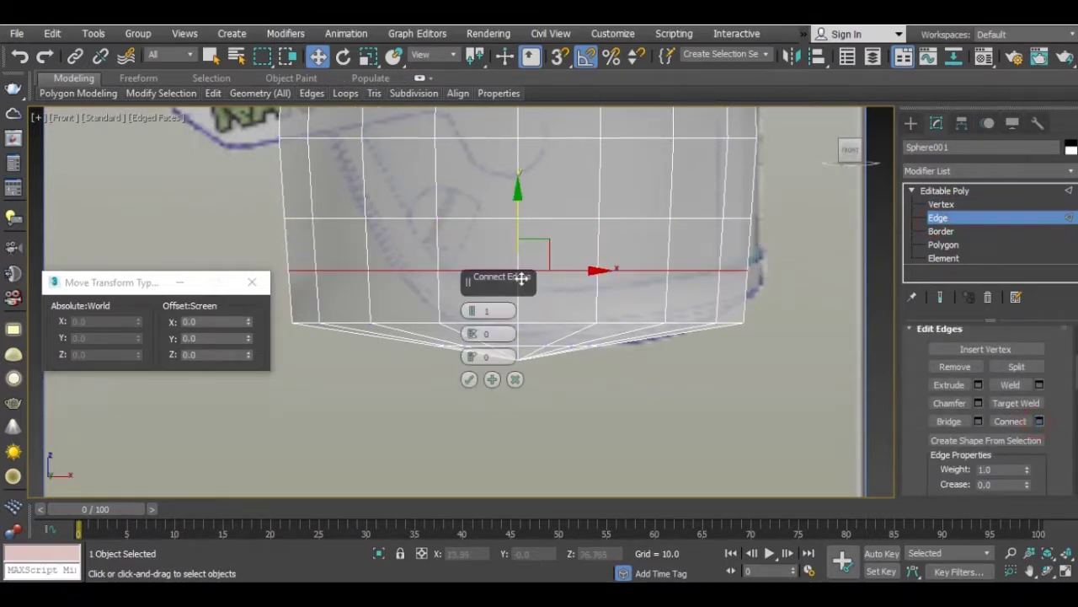
{"action": "left_click", "coordinate": [469, 379]}
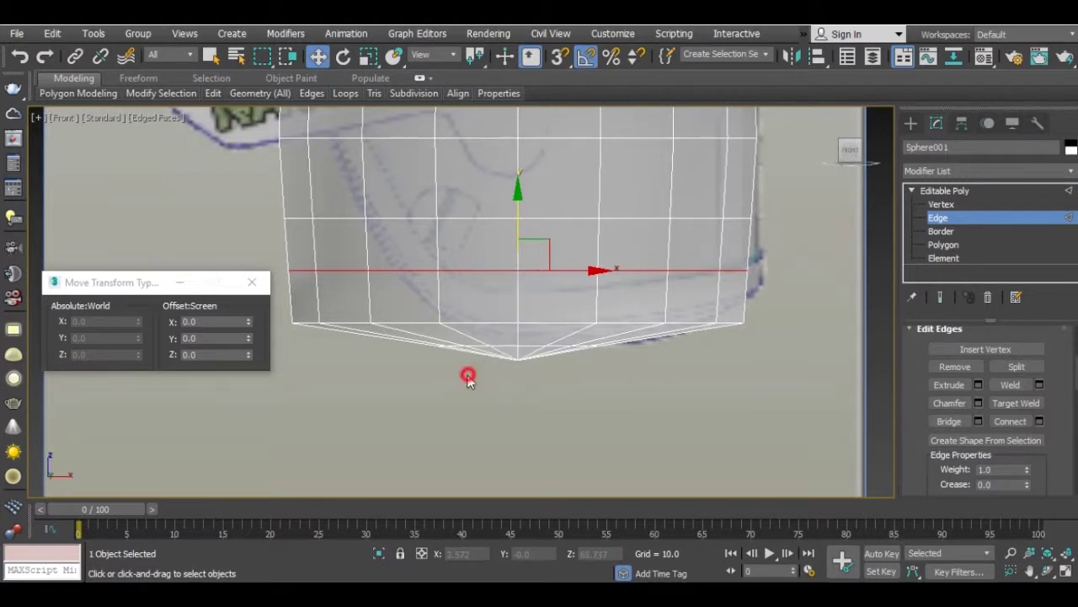
{"action": "left_click", "coordinate": [366, 58]}
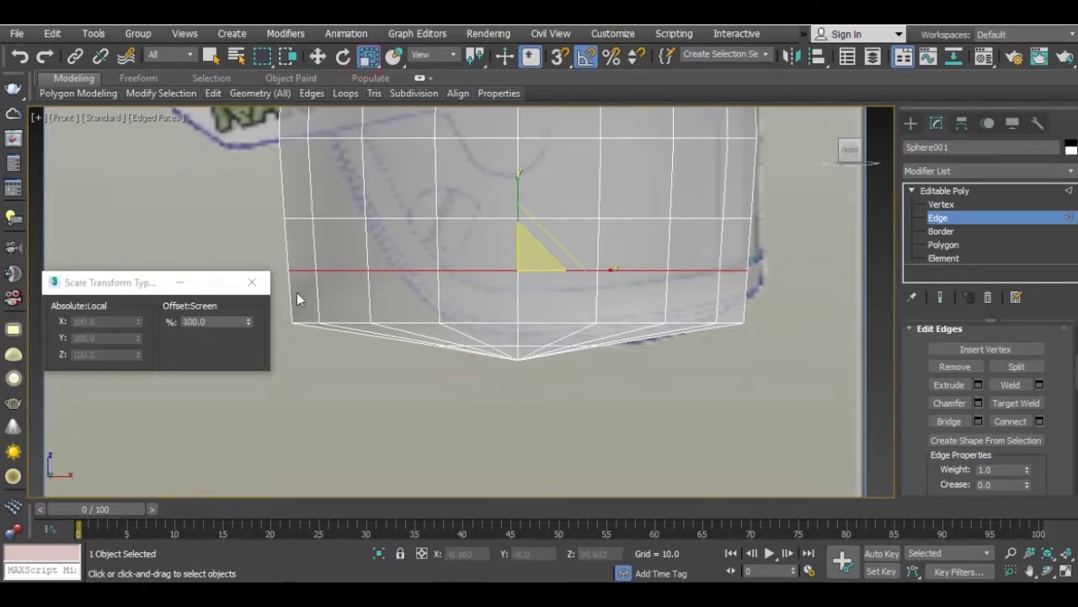
{"action": "left_click_drag", "start_coordinate": [248, 322], "coordinate": [258, 322]}
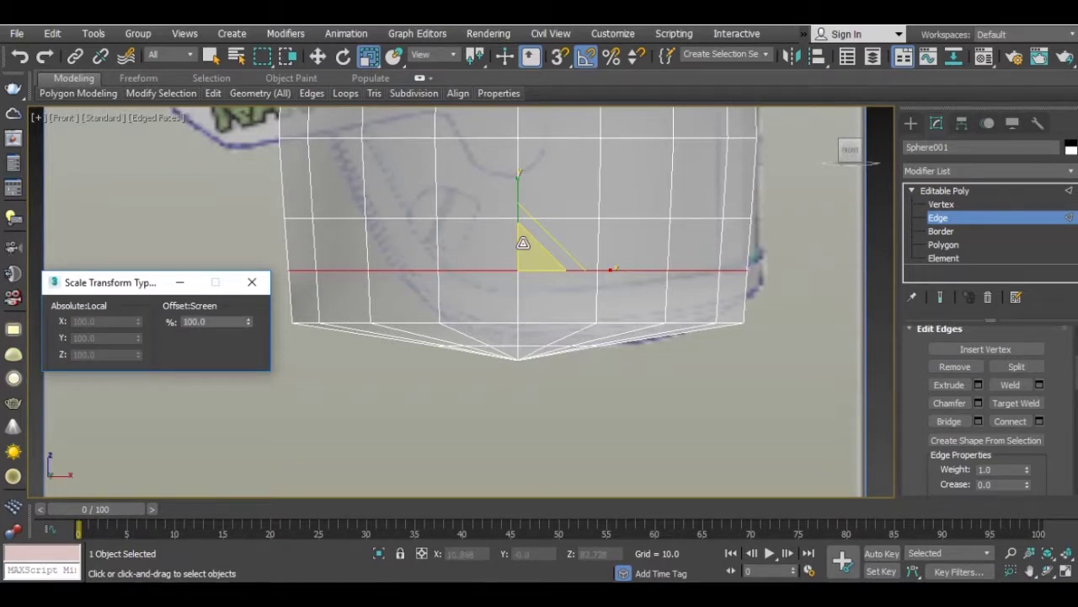
Select the left vertical edge of the rim
{"action": "mouse_move", "coordinate": [523, 242]}
{"action": "middle_mouse_down"}
{"action": "mouse_move", "coordinate": [488, 268]}
{"action": "mouse_move", "coordinate": [569, 222]}
{"action": "middle_mouse_up"}
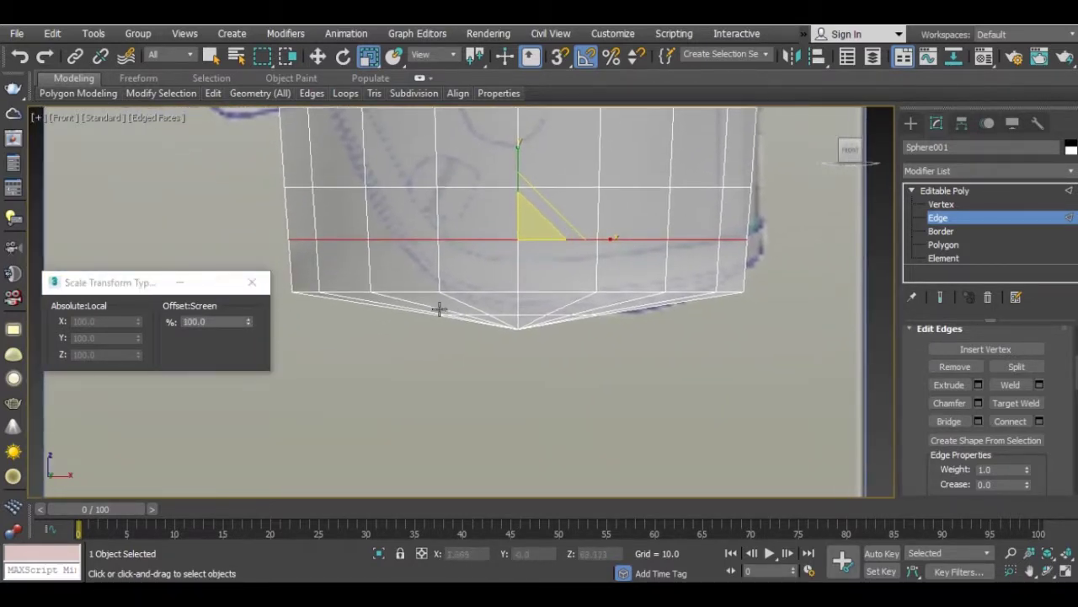
{"action": "left_click", "coordinate": [291, 286]}
{"action": "middle_click_drag", "start_coordinate": [482, 236], "coordinate": [517, 247]}
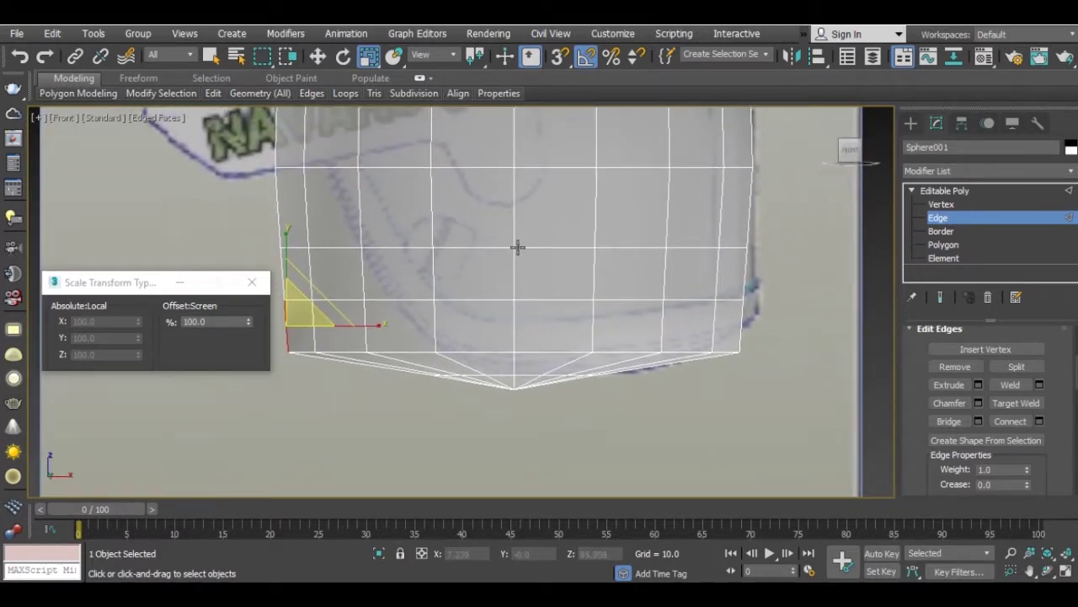
{"action": "middle_click_drag", "start_coordinate": [725, 279], "coordinate": [727, 315]}
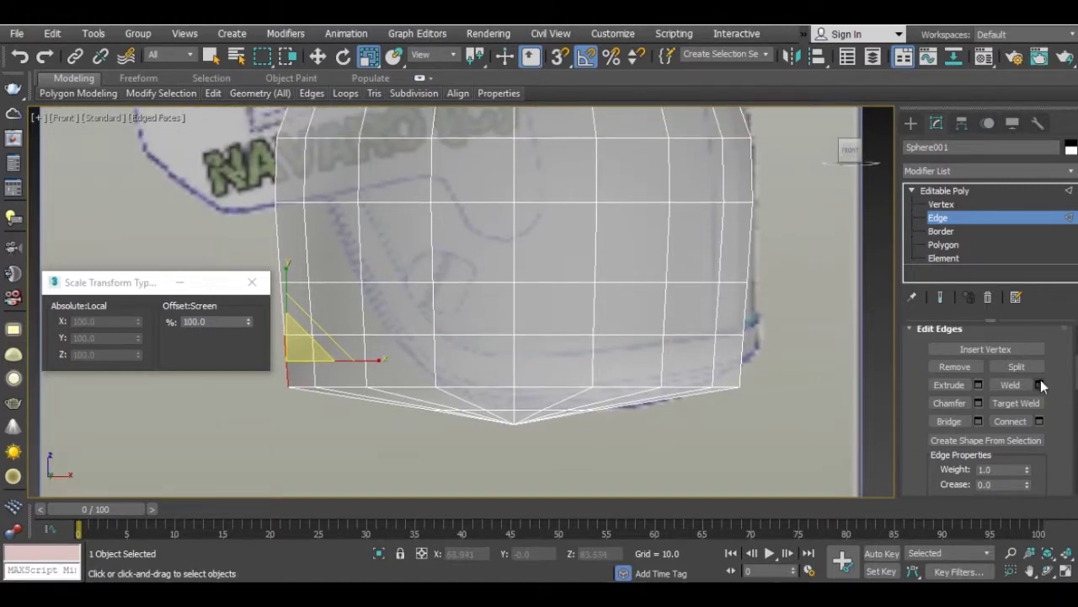
{"action": "scroll", "coordinate": [1036, 405], "scroll_direction": "down", "scroll_amount": 2}
{"action": "scroll", "coordinate": [1032, 421], "scroll_direction": "down", "scroll_amount": 5}
Start a Cut at a bottom rim vertex and trace it up the left side
{"action": "scroll", "coordinate": [1028, 438], "scroll_direction": "down", "scroll_amount": 3}
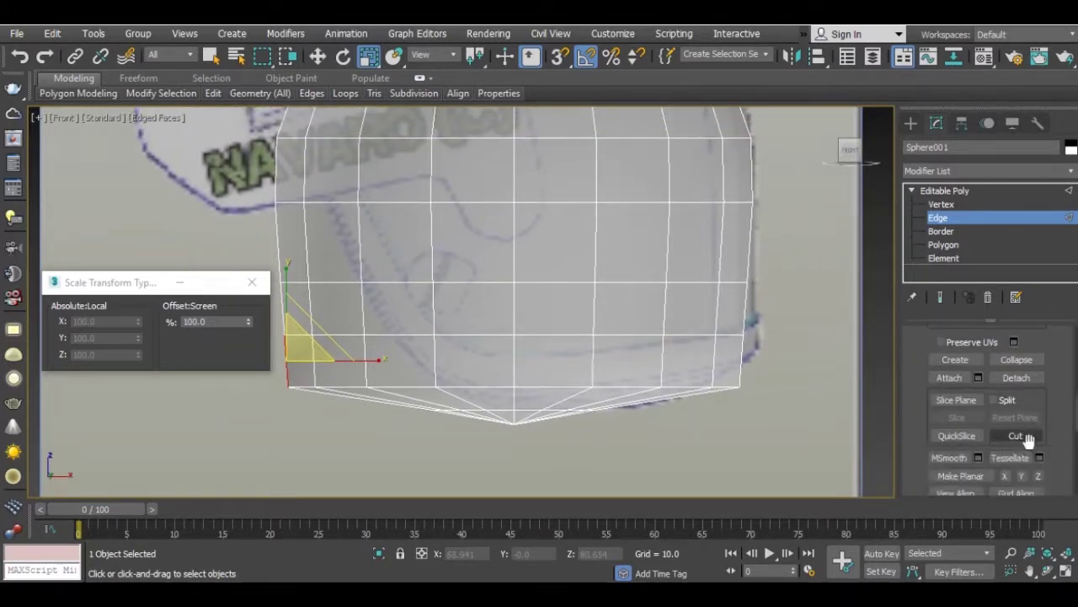
{"action": "left_click", "coordinate": [1015, 436]}
{"action": "scroll", "coordinate": [458, 380], "scroll_direction": "up", "scroll_amount": 5}
{"action": "middle_click_drag", "start_coordinate": [433, 368], "coordinate": [478, 395]}
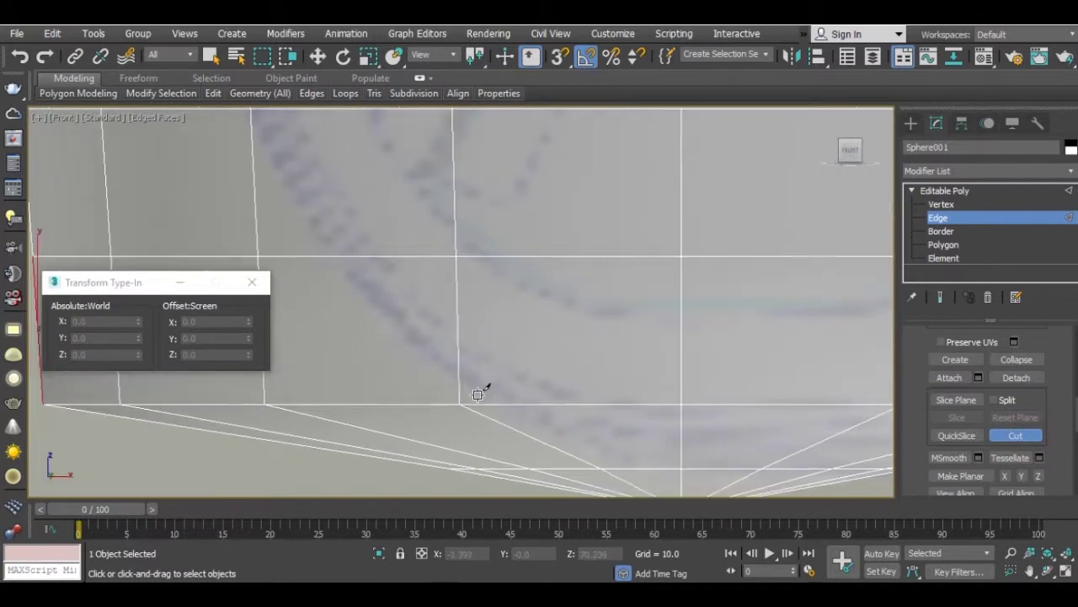
{"action": "left_click", "coordinate": [460, 370]}
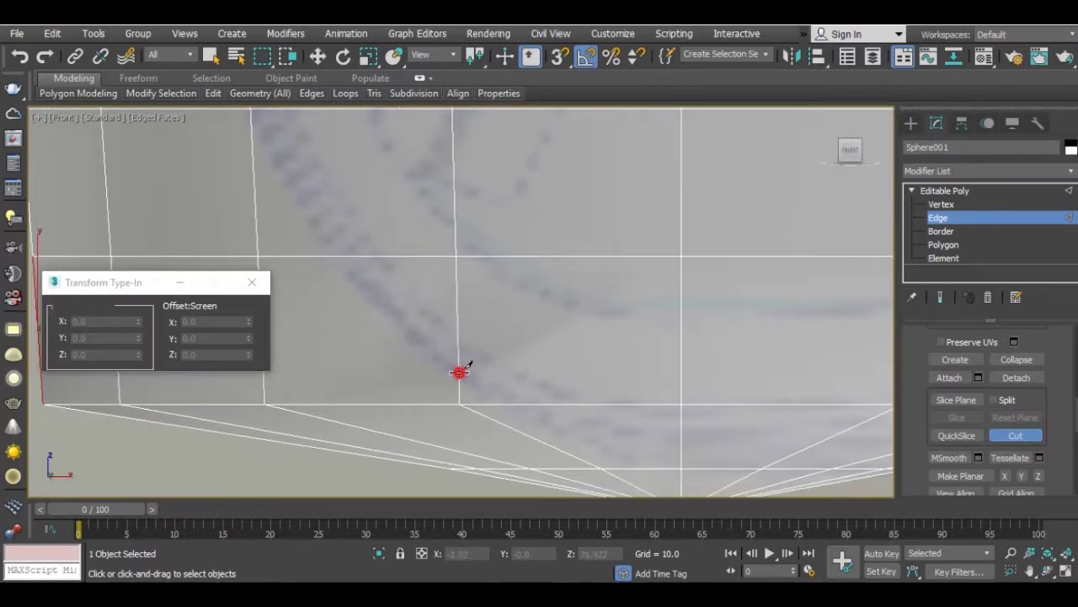
{"action": "left_click", "coordinate": [336, 257]}
{"action": "middle_click_drag", "start_coordinate": [336, 256], "coordinate": [460, 459]}
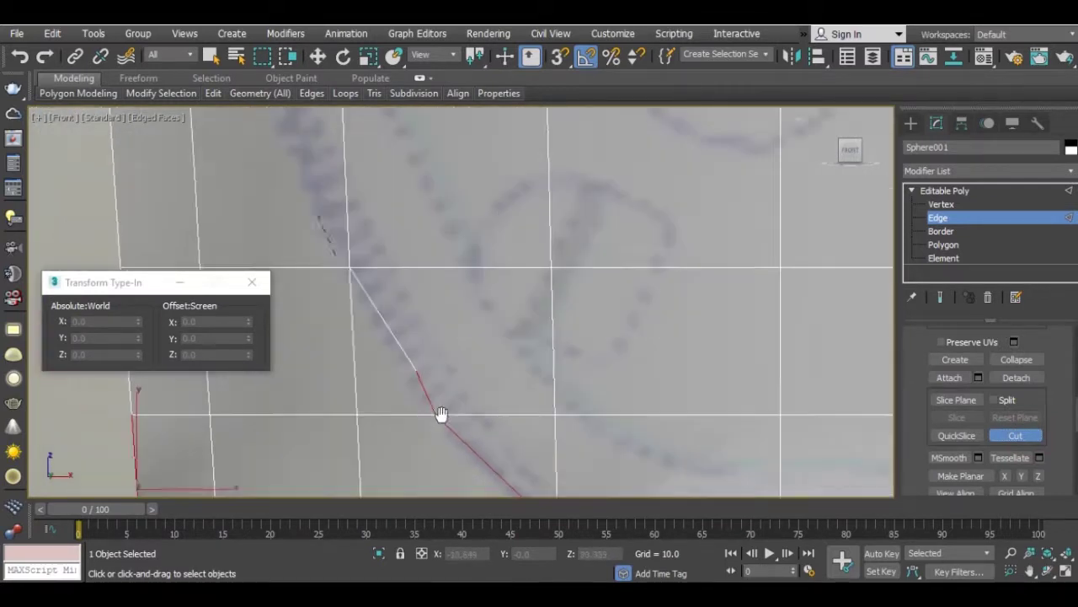
{"action": "left_click", "coordinate": [374, 310]}
{"action": "middle_click_drag", "start_coordinate": [375, 310], "coordinate": [417, 492]}
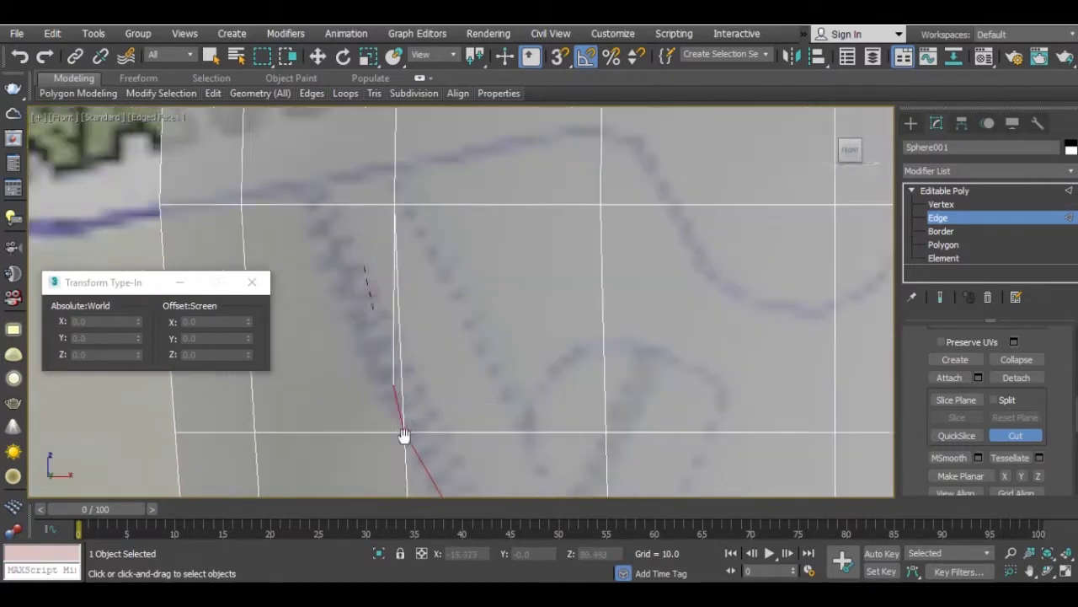
Continue the curved cut toward the upper left and back near the bottom point
{"action": "left_click", "coordinate": [328, 266]}
{"action": "scroll", "coordinate": [336, 286], "scroll_direction": "down", "scroll_amount": 2}
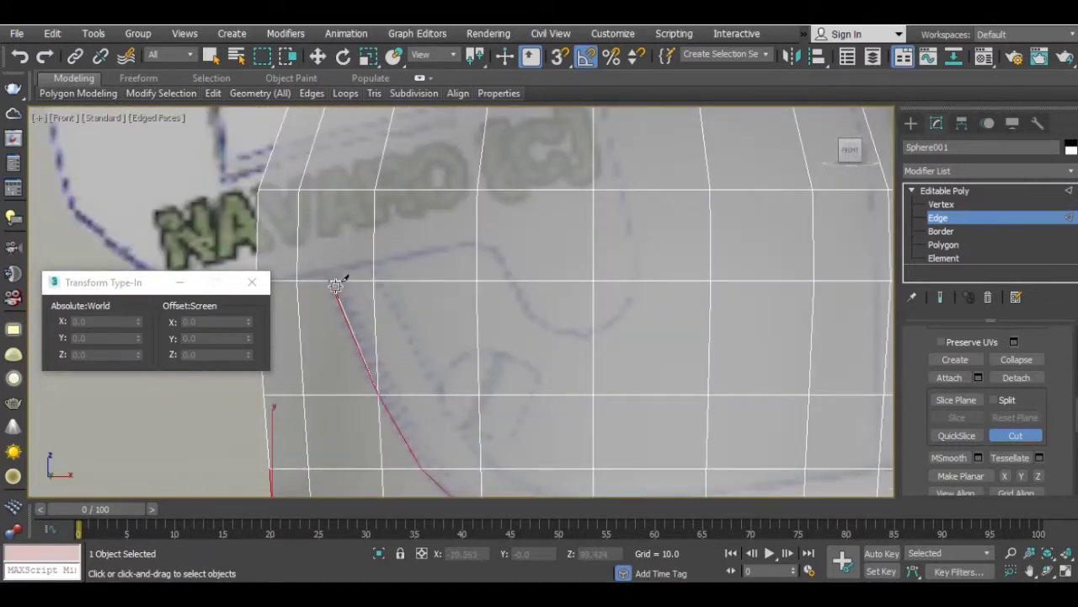
{"action": "left_click", "coordinate": [297, 210]}
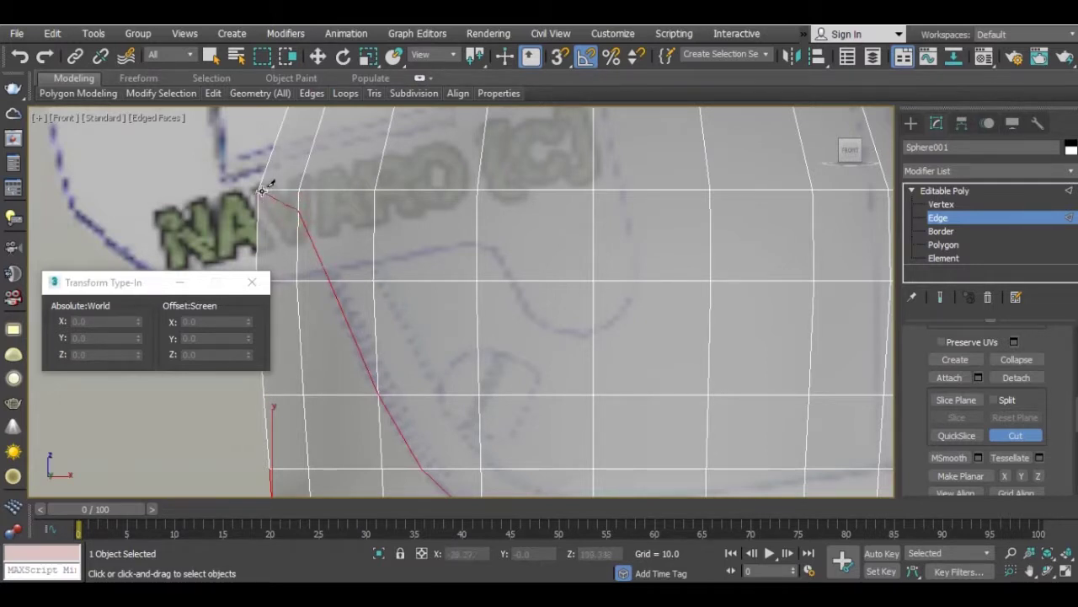
{"action": "scroll", "coordinate": [462, 374], "scroll_direction": "down", "scroll_amount": 3}
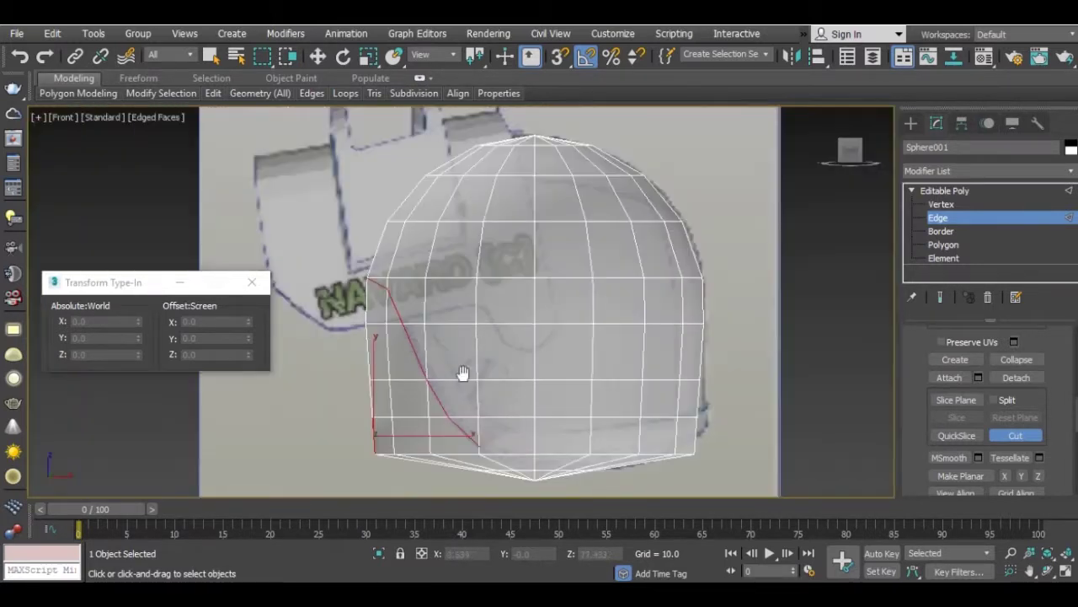
{"action": "scroll", "coordinate": [360, 289], "scroll_direction": "down", "scroll_amount": 2}
{"action": "scroll", "coordinate": [361, 289], "scroll_direction": "up", "scroll_amount": 5}
{"action": "left_click", "coordinate": [425, 298]}
{"action": "middle_click_drag", "start_coordinate": [458, 321], "coordinate": [444, 321]}
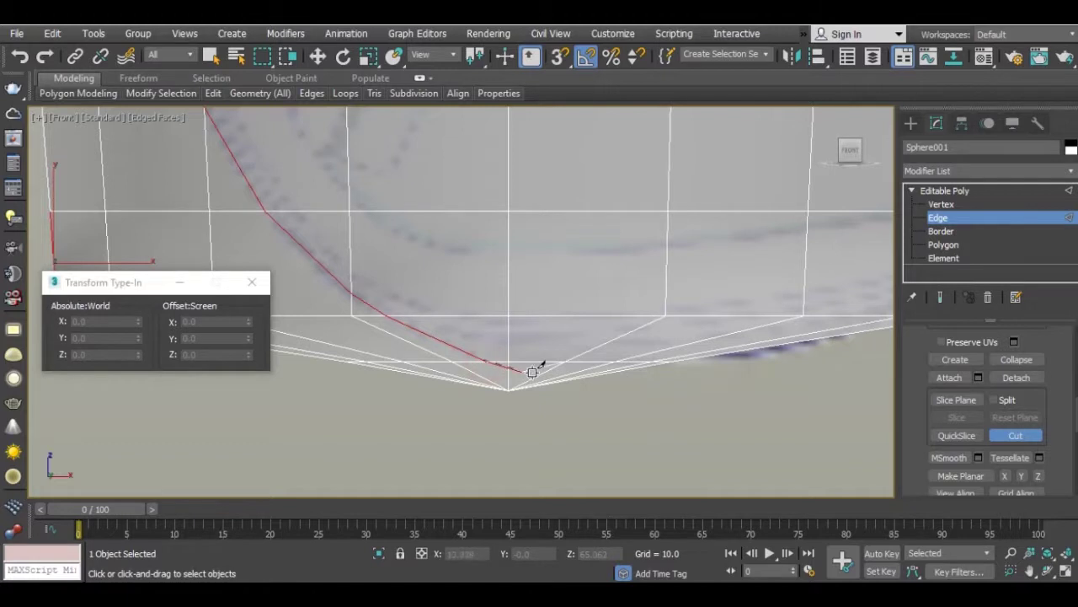
{"action": "scroll", "coordinate": [590, 356], "scroll_direction": "down", "scroll_amount": 2}
{"action": "middle_click_drag", "start_coordinate": [645, 345], "coordinate": [476, 371]}
{"action": "scroll", "coordinate": [364, 303], "scroll_direction": "up", "scroll_amount": 2}
Begin a cut at the lower rim's front corner across the first vertical edges
{"action": "scroll", "coordinate": [438, 378], "scroll_direction": "up", "scroll_amount": 1}
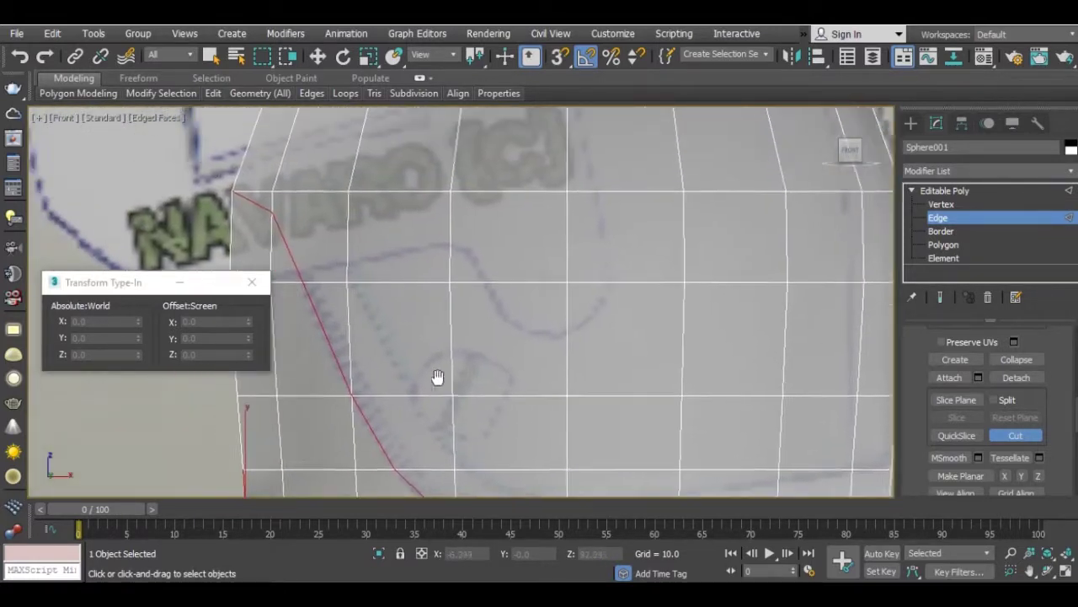
{"action": "scroll", "coordinate": [278, 196], "scroll_direction": "up", "scroll_amount": 1}
{"action": "scroll", "coordinate": [223, 169], "scroll_direction": "up", "scroll_amount": 1}
{"action": "left_click", "coordinate": [243, 172]}
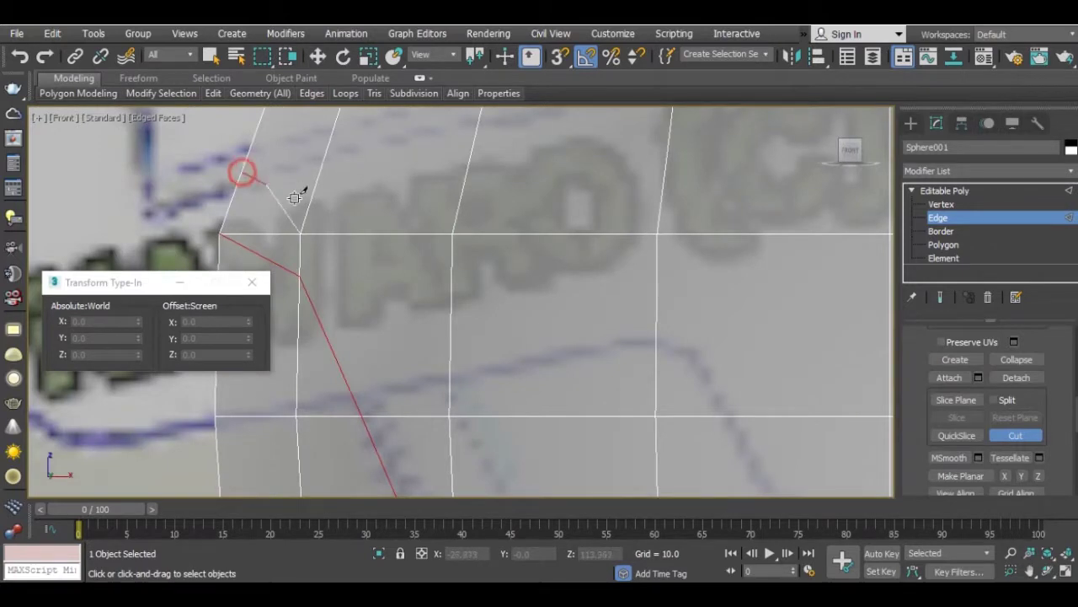
{"action": "left_click", "coordinate": [312, 198]}
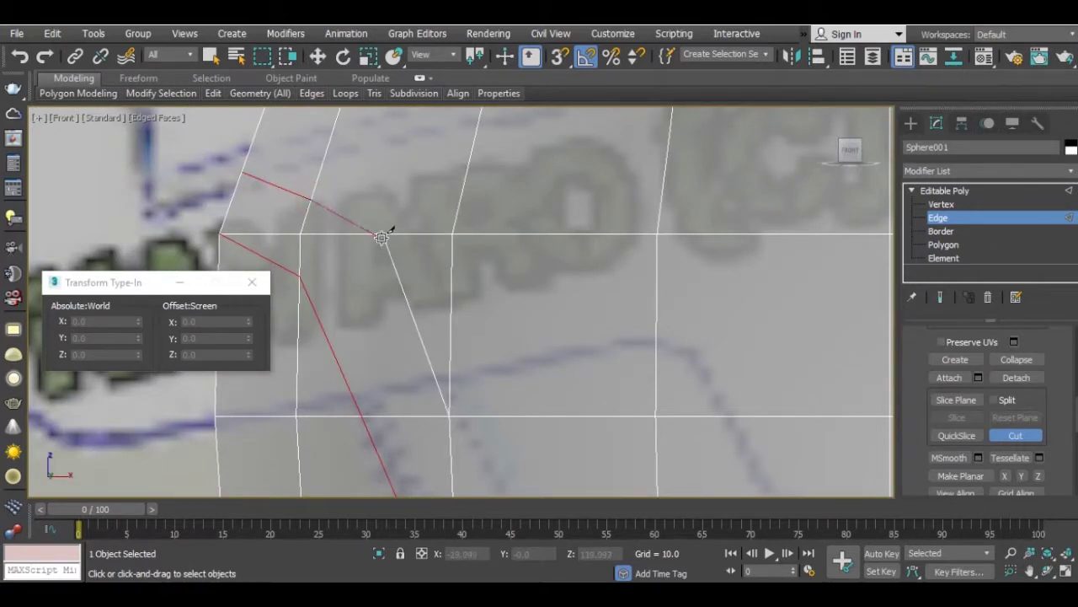
{"action": "left_click", "coordinate": [359, 236]}
{"action": "scroll", "coordinate": [332, 233], "scroll_direction": "down", "scroll_amount": 2}
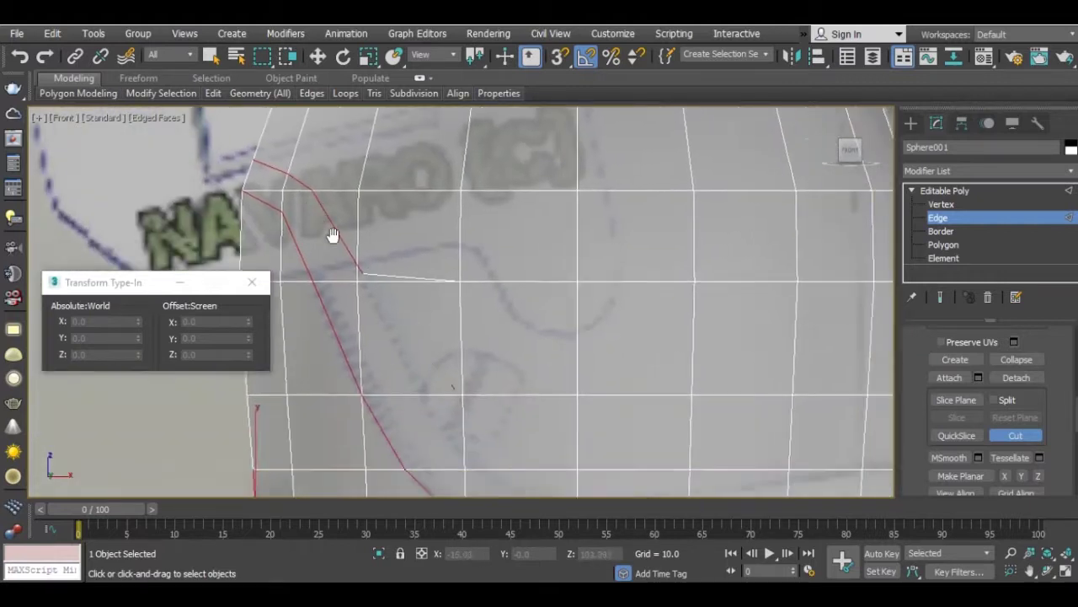
{"action": "scroll", "coordinate": [341, 234], "scroll_direction": "down", "scroll_amount": 1}
{"action": "scroll", "coordinate": [334, 248], "scroll_direction": "up", "scroll_amount": 5}
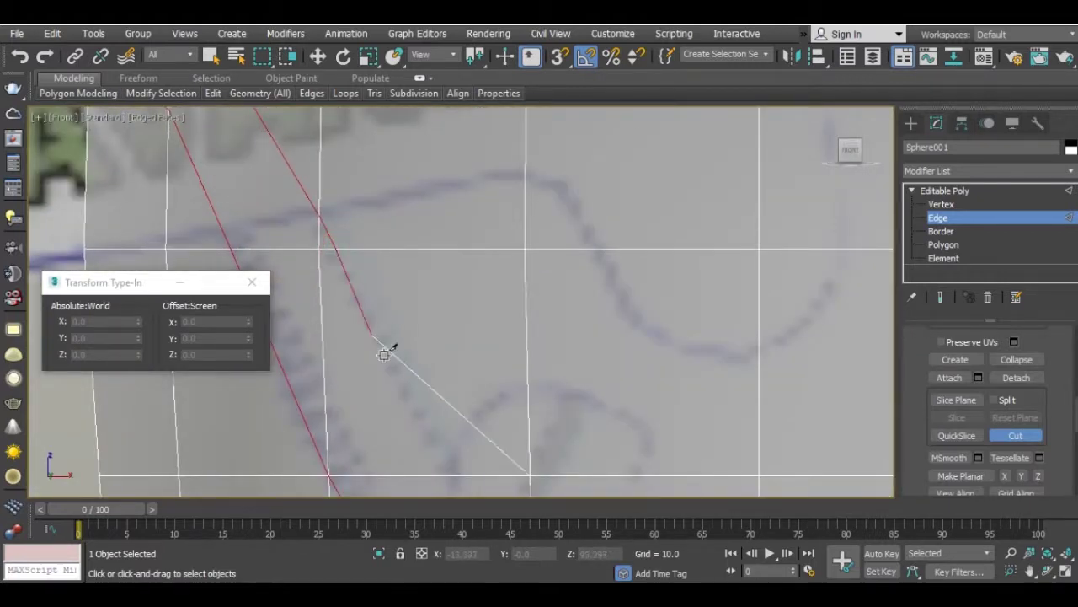
{"action": "middle_click_drag", "start_coordinate": [392, 349], "coordinate": [337, 250]}
{"action": "left_click", "coordinate": [395, 345]}
{"action": "scroll", "coordinate": [391, 337], "scroll_direction": "down", "scroll_amount": 5}
{"action": "scroll", "coordinate": [362, 287], "scroll_direction": "up", "scroll_amount": 5}
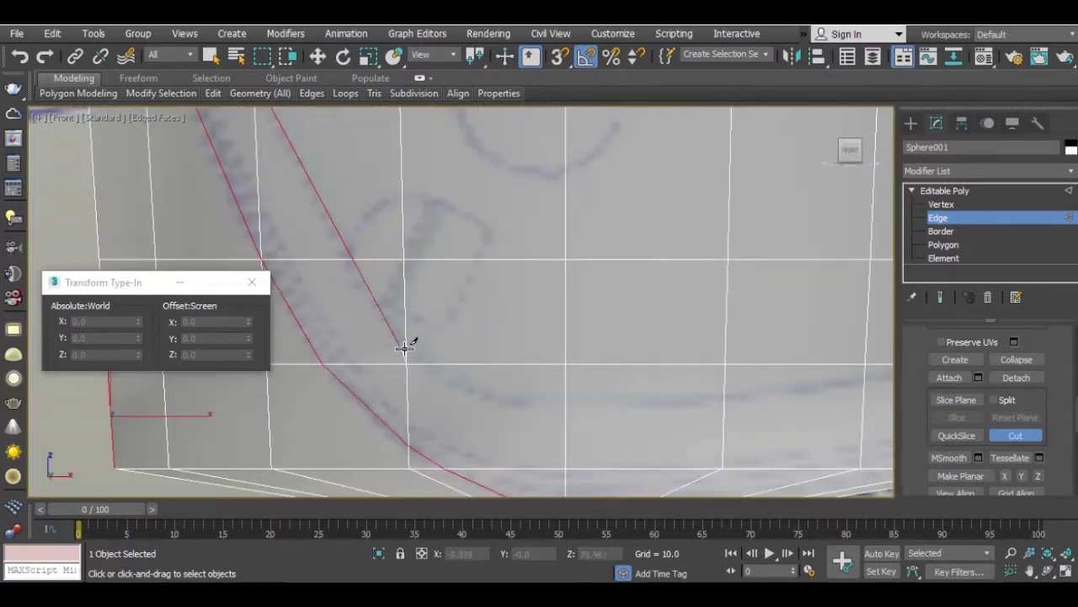
{"action": "scroll", "coordinate": [407, 348], "scroll_direction": "down", "scroll_amount": 5}
{"action": "scroll", "coordinate": [455, 366], "scroll_direction": "up", "scroll_amount": 4}
{"action": "scroll", "coordinate": [434, 368], "scroll_direction": "up", "scroll_amount": 3}
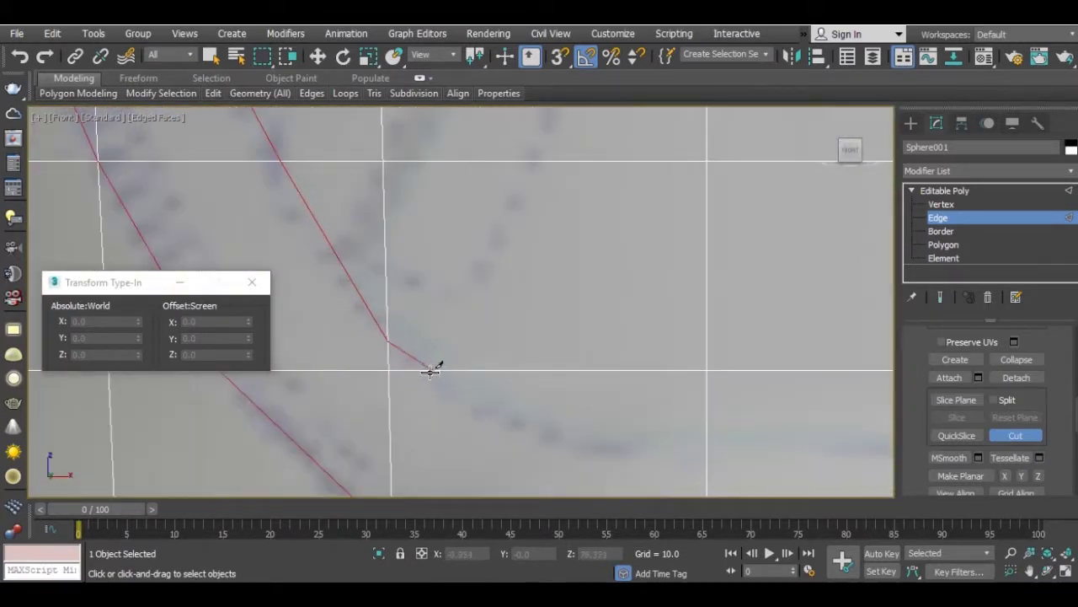
{"action": "scroll", "coordinate": [412, 364], "scroll_direction": "down", "scroll_amount": 4}
{"action": "scroll", "coordinate": [371, 332], "scroll_direction": "up", "scroll_amount": 2}
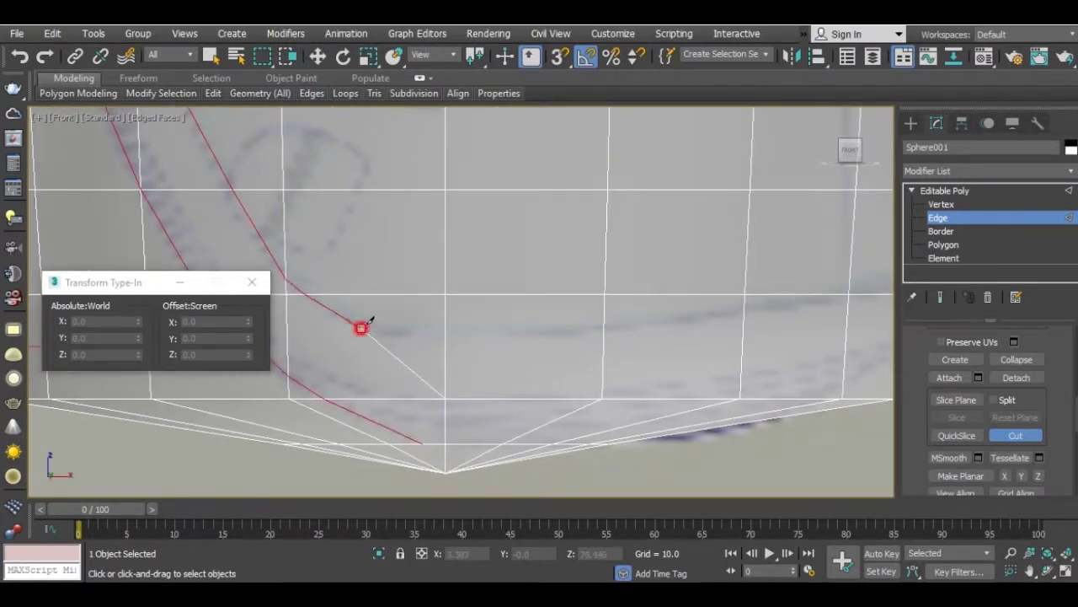
Extend the cut across the remaining vertical edges to the rim's far side
{"action": "left_click", "coordinate": [445, 338]}
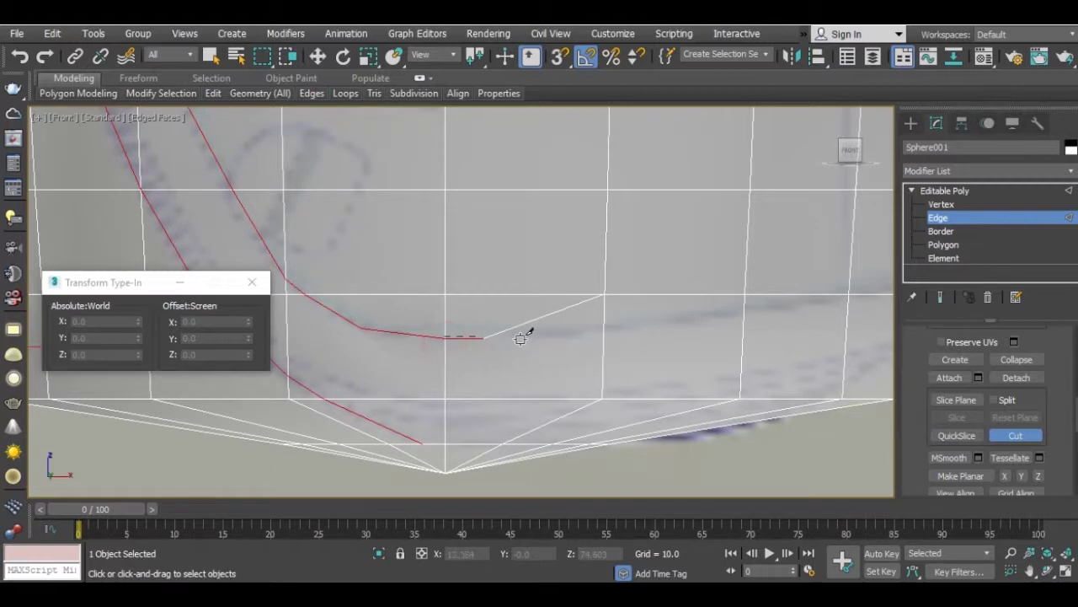
{"action": "left_click", "coordinate": [605, 330]}
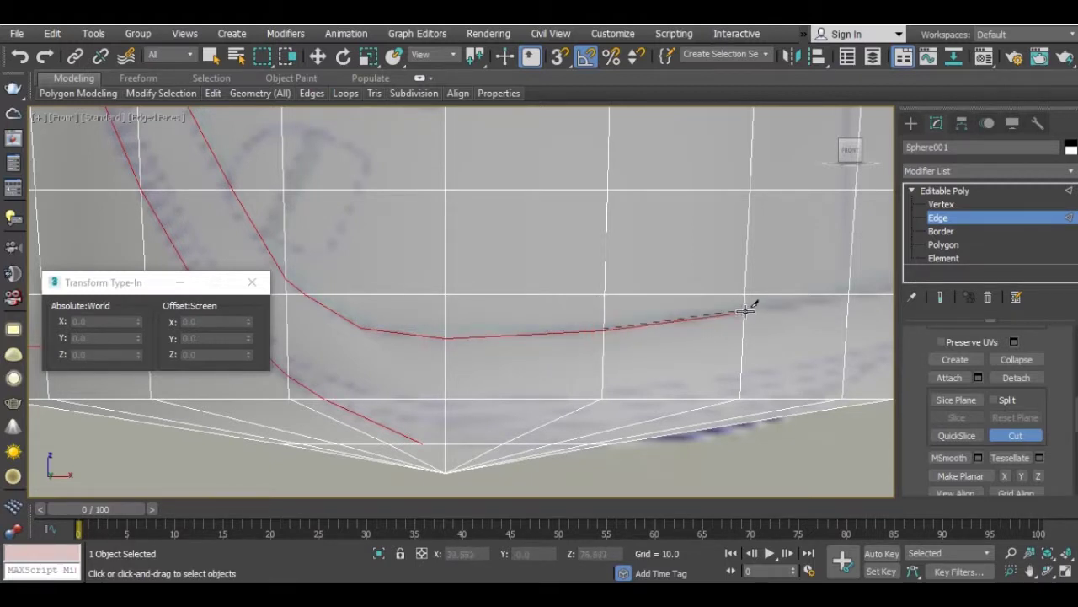
{"action": "left_click", "coordinate": [745, 312]}
{"action": "middle_click_drag", "start_coordinate": [747, 313], "coordinate": [553, 301]}
{"action": "scroll", "coordinate": [574, 294], "scroll_direction": "up", "scroll_amount": 2}
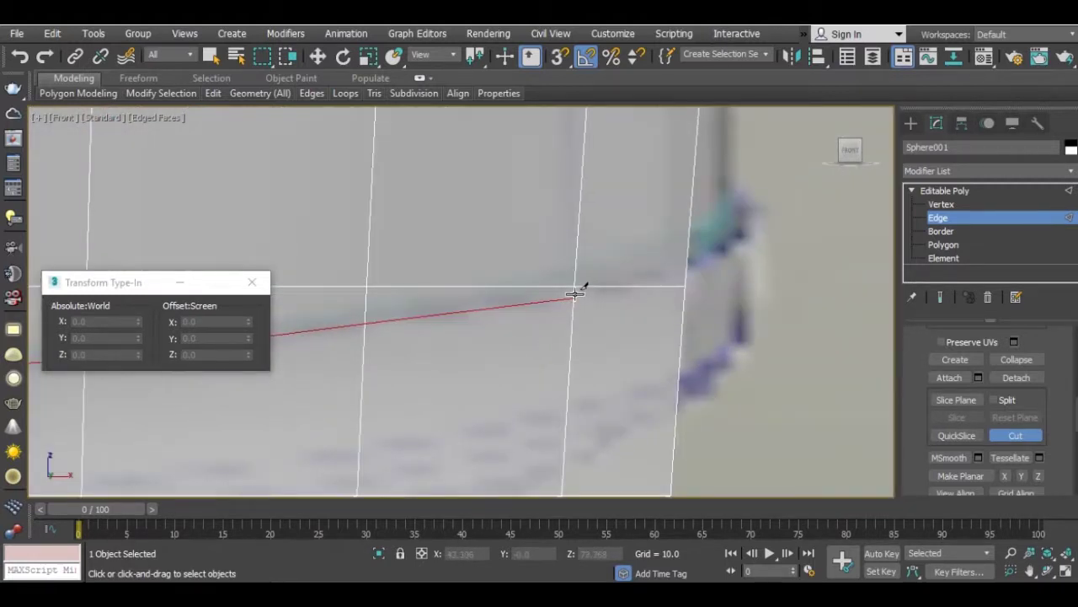
{"action": "left_click", "coordinate": [576, 295]}
{"action": "left_click", "coordinate": [686, 285]}
{"action": "scroll", "coordinate": [616, 300], "scroll_direction": "down", "scroll_amount": 2}
{"action": "scroll", "coordinate": [590, 315], "scroll_direction": "down", "scroll_amount": 2}
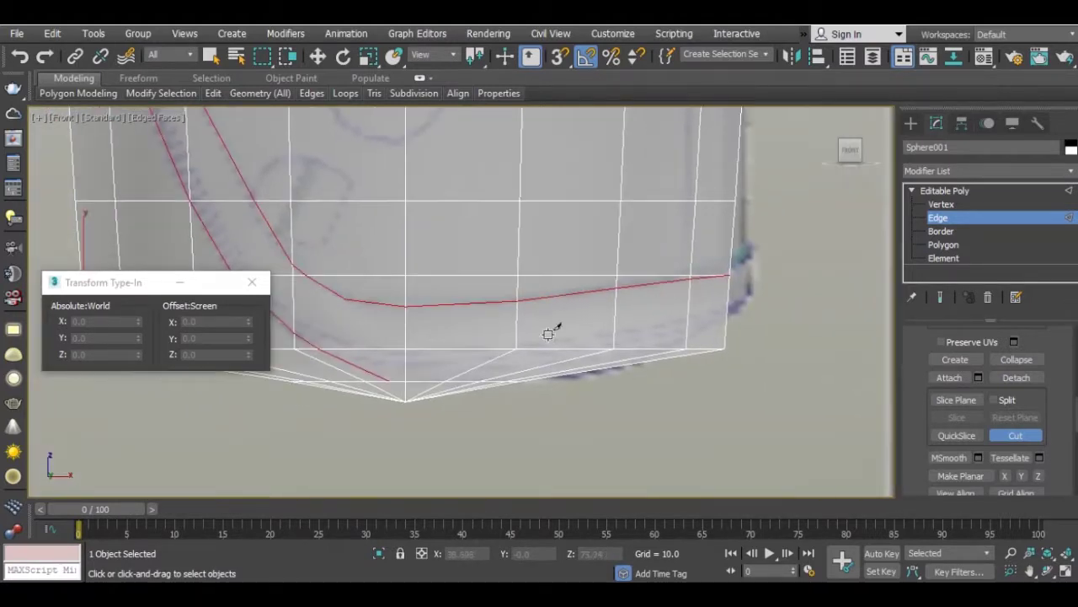
{"action": "middle_click_drag", "start_coordinate": [547, 334], "coordinate": [655, 306]}
{"action": "scroll", "coordinate": [691, 310], "scroll_direction": "up", "scroll_amount": 2}
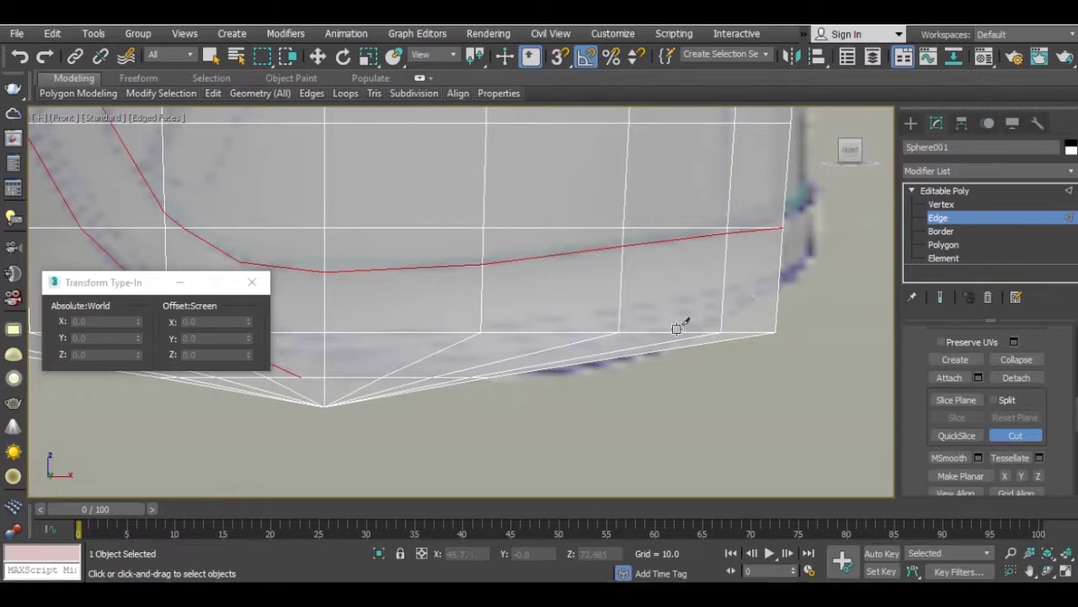
At Vertex level, move the rim vertices and the corner vertex up along Y toward the cut line
{"action": "left_click", "coordinate": [1017, 435]}
{"action": "key", "text": "1"}
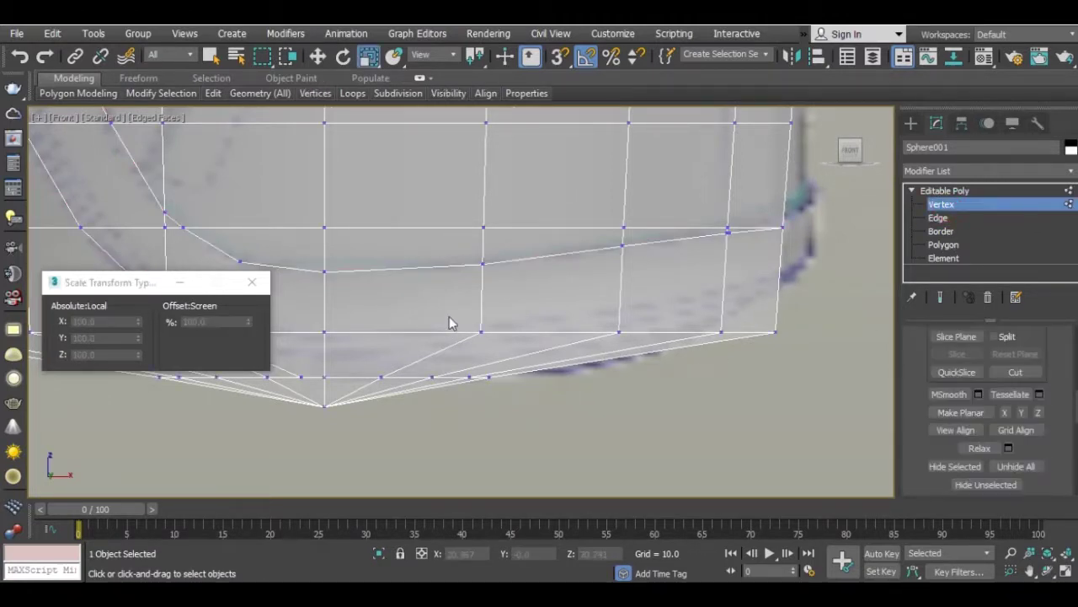
{"action": "left_click_drag", "start_coordinate": [644, 364], "coordinate": [644, 364]}
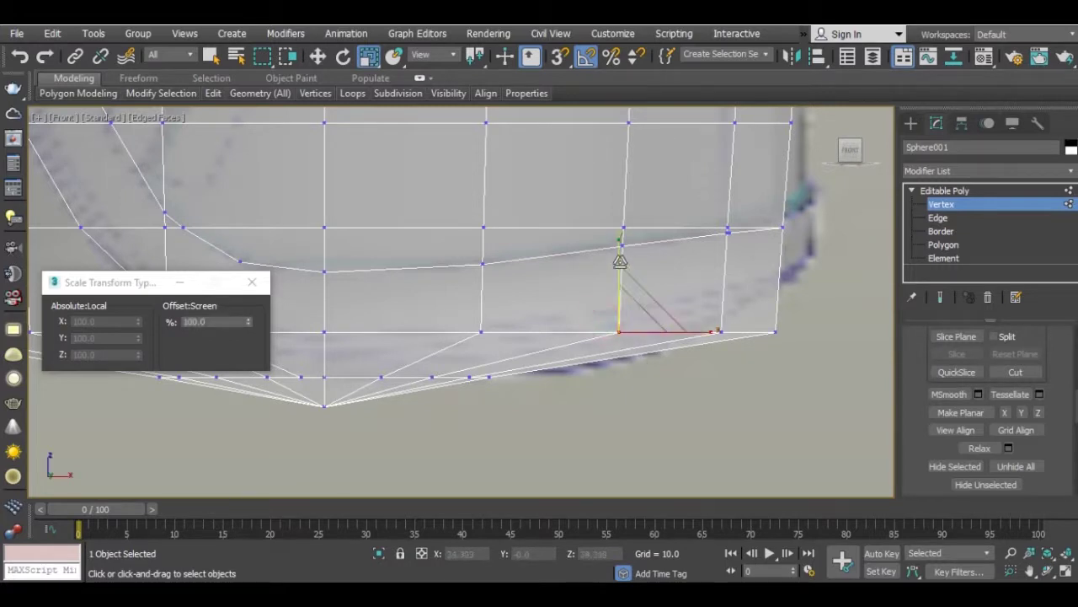
{"action": "key", "text": "w"}
{"action": "left_click_drag", "start_coordinate": [621, 267], "coordinate": [621, 251]}
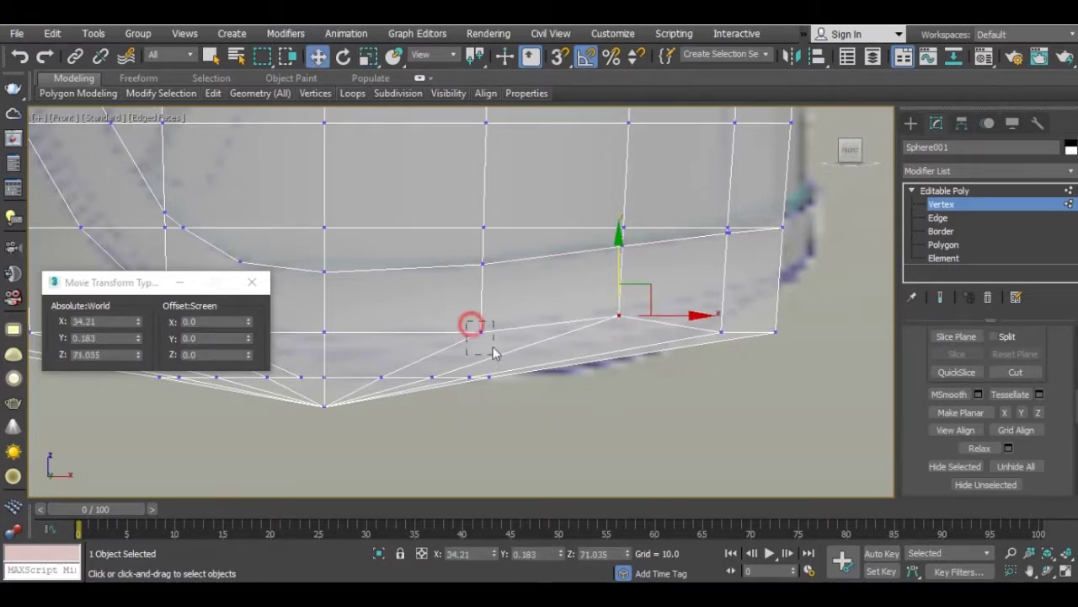
{"action": "left_click_drag", "start_coordinate": [494, 352], "coordinate": [495, 353]}
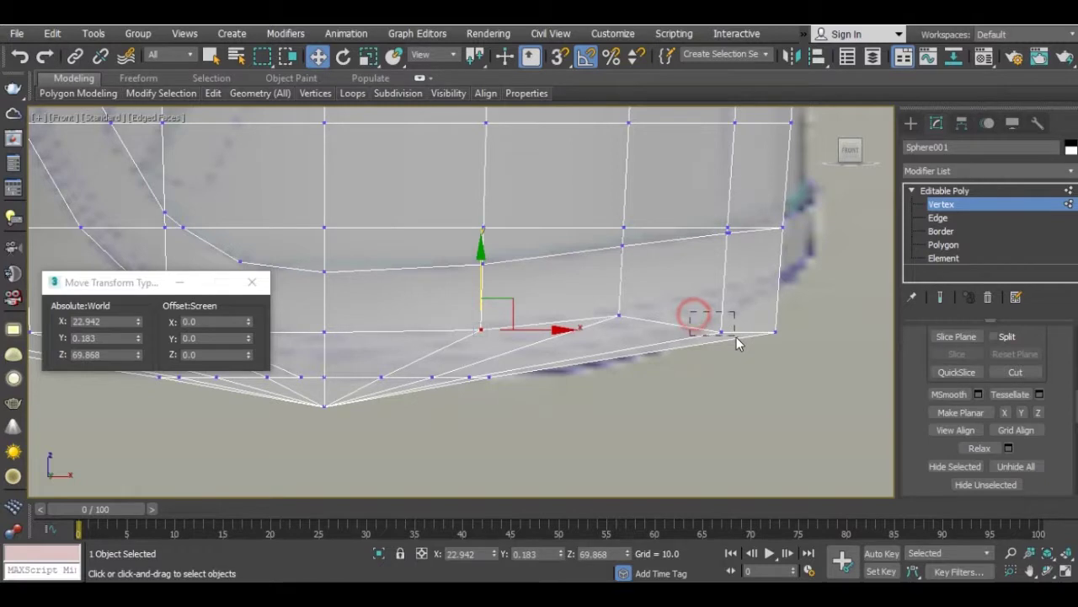
{"action": "left_click_drag", "start_coordinate": [737, 343], "coordinate": [737, 343]}
{"action": "left_click_drag", "start_coordinate": [722, 291], "coordinate": [722, 251]}
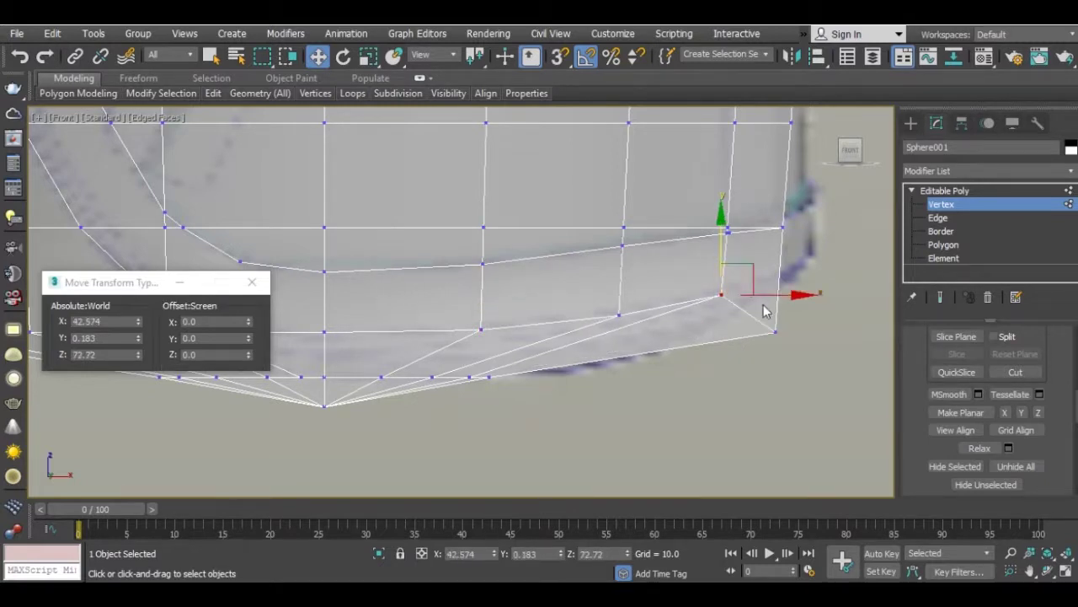
{"action": "left_click", "coordinate": [776, 340]}
{"action": "left_click_drag", "start_coordinate": [775, 296], "coordinate": [783, 245]}
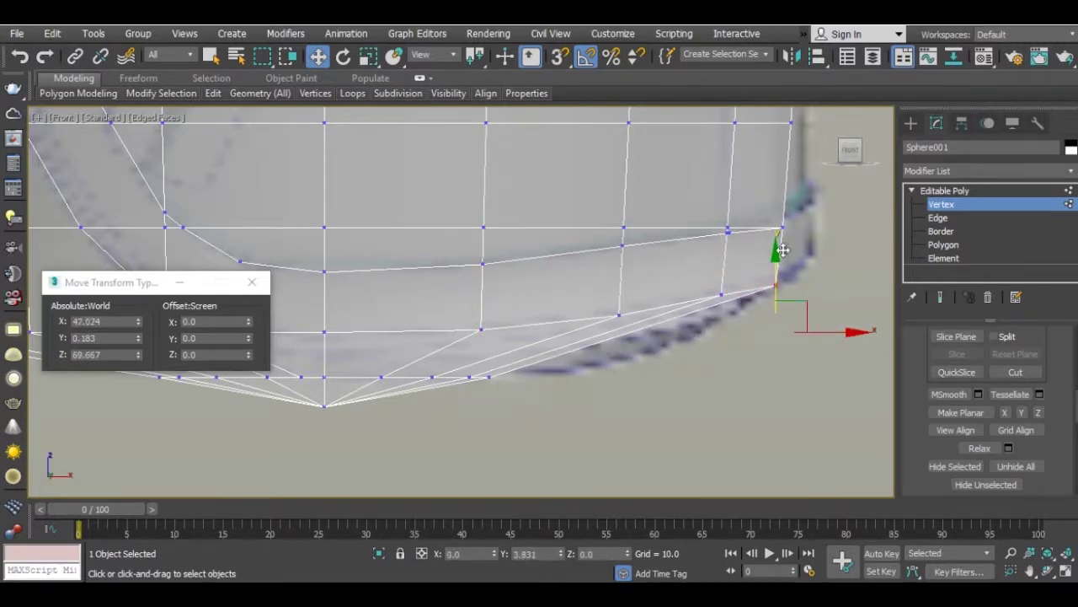
Frame the lower-left corner and try selecting its bottom rim vertices
{"action": "scroll", "coordinate": [783, 245], "scroll_direction": "down", "scroll_amount": 3}
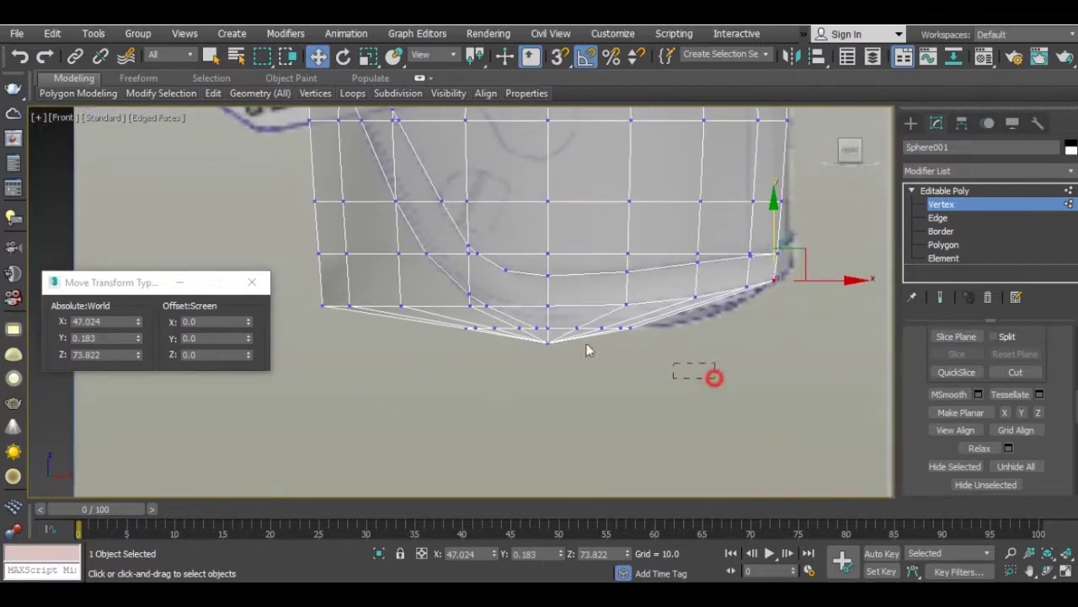
{"action": "left_click_drag", "start_coordinate": [420, 325], "coordinate": [464, 327]}
{"action": "left_click", "coordinate": [464, 320]}
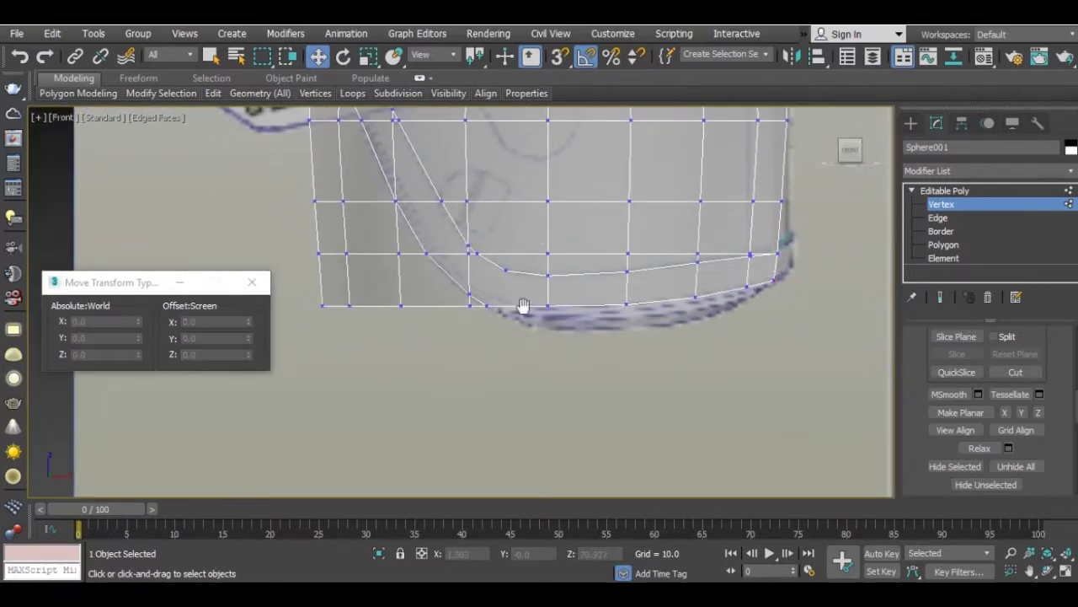
{"action": "middle_click_drag", "start_coordinate": [525, 306], "coordinate": [595, 406]}
{"action": "left_click_drag", "start_coordinate": [473, 438], "coordinate": [476, 438]}
{"action": "scroll", "coordinate": [556, 421], "scroll_direction": "up", "scroll_amount": 2}
{"action": "scroll", "coordinate": [556, 420], "scroll_direction": "up", "scroll_amount": 2}
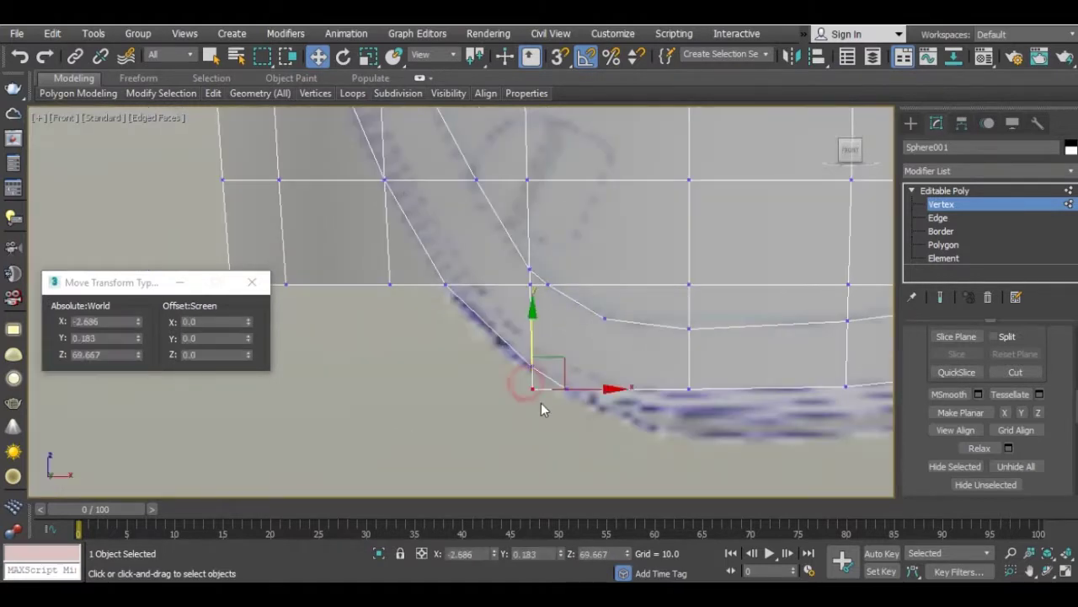
{"action": "left_click", "coordinate": [541, 402]}
{"action": "scroll", "coordinate": [541, 402], "scroll_direction": "down", "scroll_amount": 2}
{"action": "scroll", "coordinate": [411, 364], "scroll_direction": "down", "scroll_amount": 2}
Box-select the lower-left corner vertices and move them onto the row above
{"action": "left_click_drag", "start_coordinate": [513, 420], "coordinate": [568, 434]}
{"action": "scroll", "coordinate": [532, 391], "scroll_direction": "up", "scroll_amount": 3}
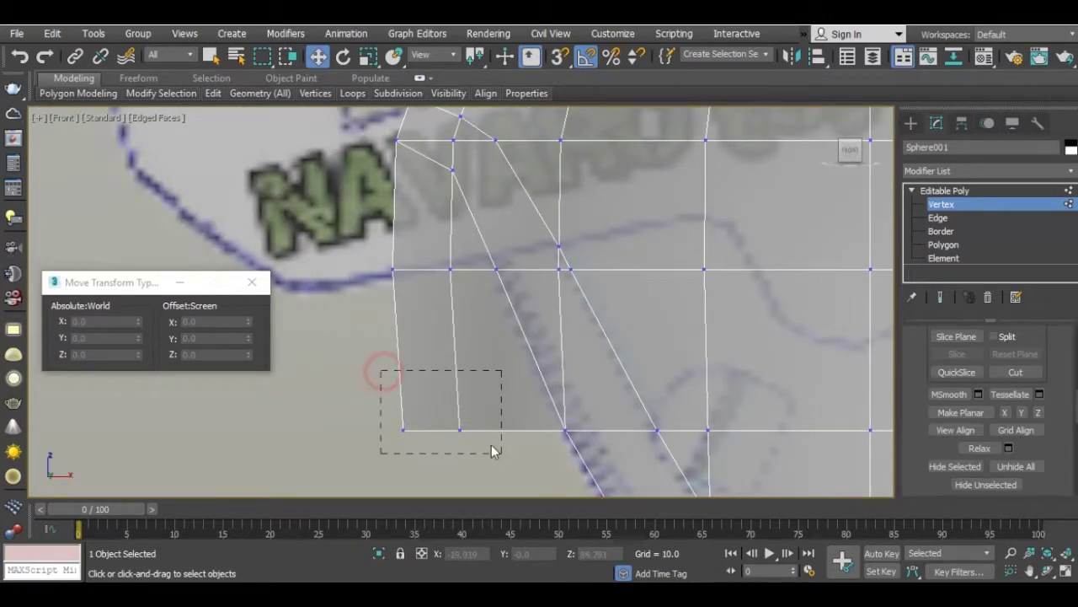
{"action": "scroll", "coordinate": [493, 451], "scroll_direction": "down", "scroll_amount": 2}
{"action": "scroll", "coordinate": [387, 354], "scroll_direction": "up", "scroll_amount": 2}
{"action": "left_click_drag", "start_coordinate": [488, 427], "coordinate": [477, 415]}
{"action": "left_click_drag", "start_coordinate": [470, 389], "coordinate": [444, 292]}
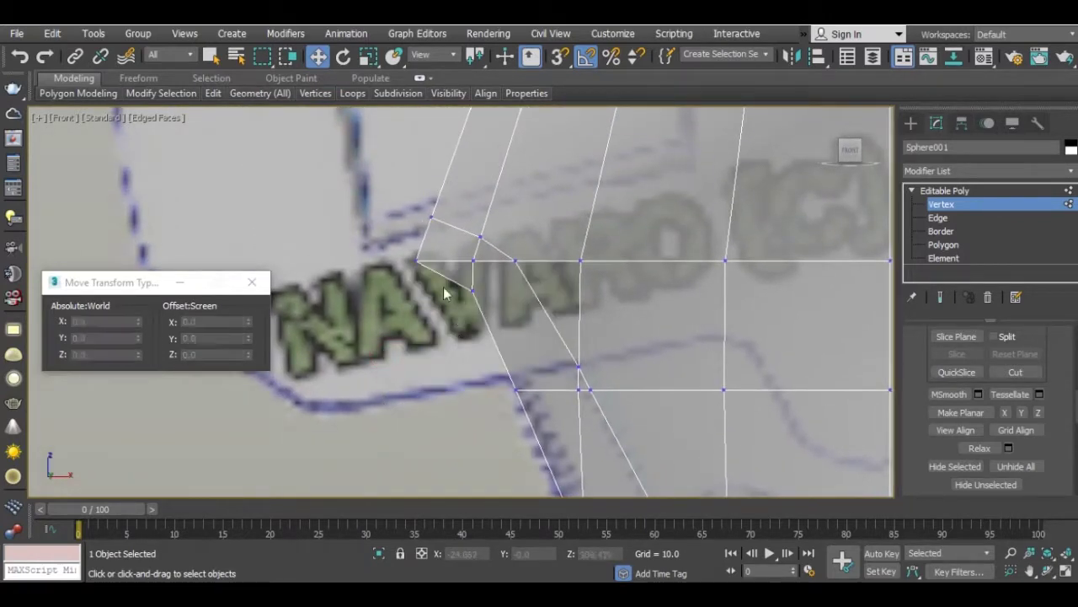
{"action": "scroll", "coordinate": [463, 281], "scroll_direction": "down", "scroll_amount": 5}
{"action": "scroll", "coordinate": [451, 331], "scroll_direction": "up", "scroll_amount": 4}
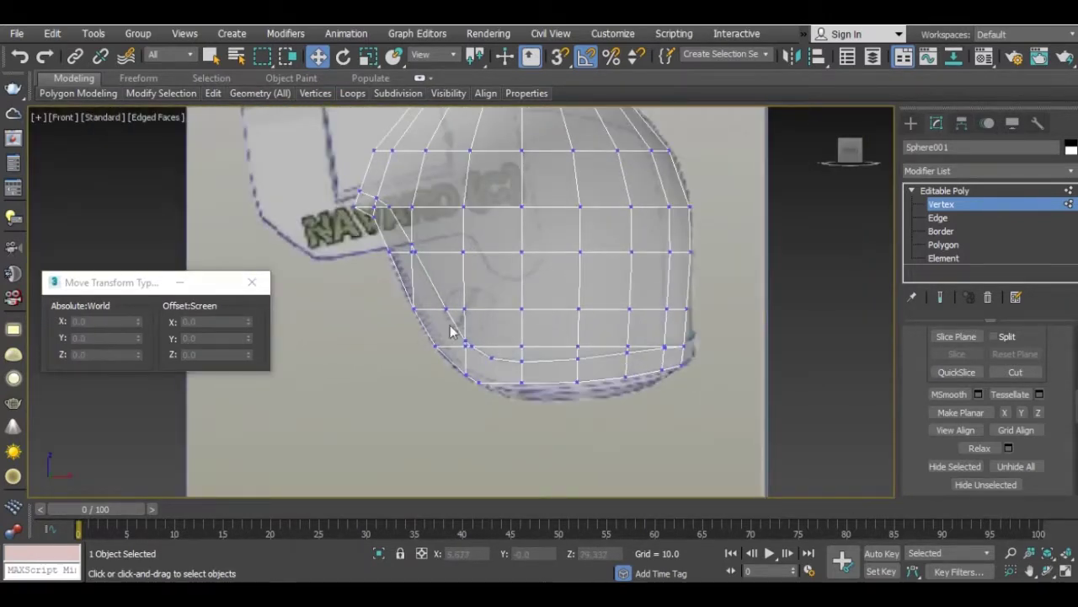
Set the viewport to Top view and enter Polygon level on the sphere
{"action": "key", "text": "p"}
{"action": "left_click", "coordinate": [72, 122]}
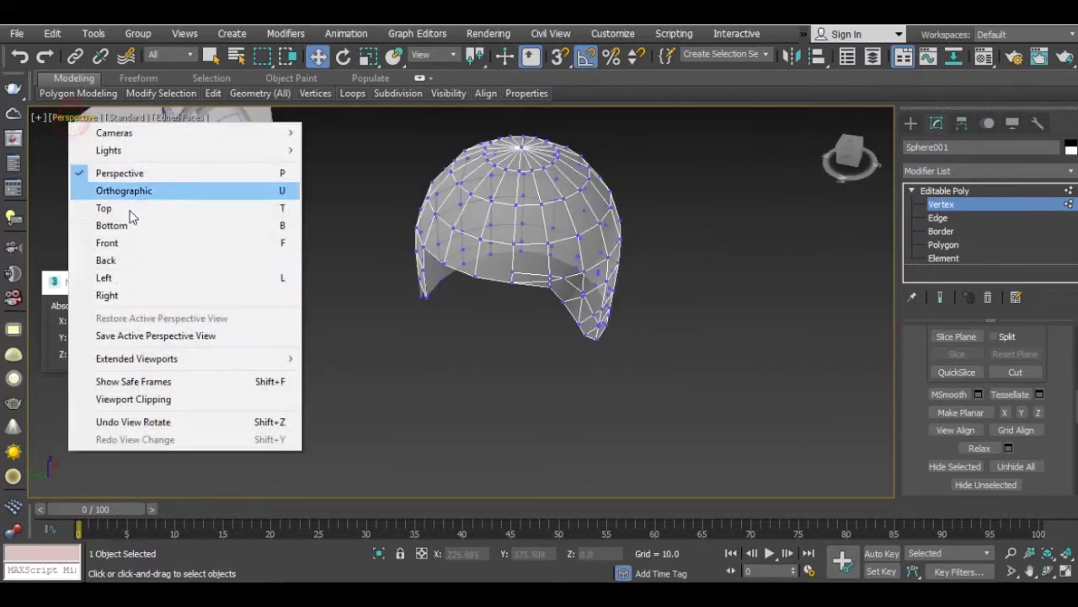
{"action": "left_click", "coordinate": [127, 208]}
{"action": "scroll", "coordinate": [494, 301], "scroll_direction": "up", "scroll_amount": 3}
{"action": "middle_click_drag", "start_coordinate": [495, 301], "coordinate": [805, 249], "text": "alt"}
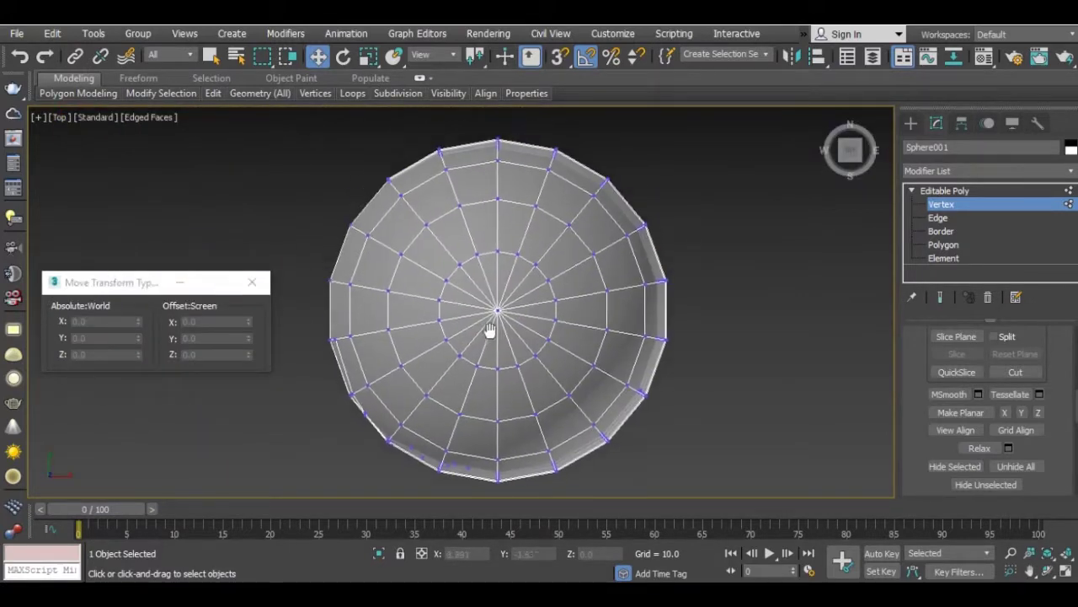
{"action": "left_click", "coordinate": [942, 244]}
{"action": "left_click", "coordinate": [373, 345]}
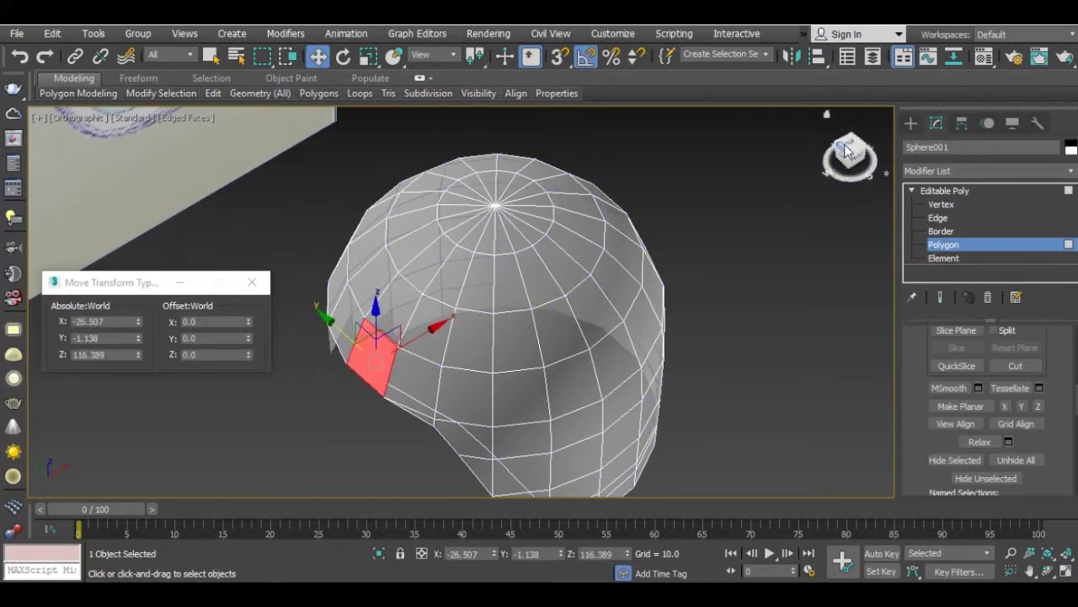
Marquee-select the upper-half polygons in Top view and delete them
{"action": "key", "text": "t"}
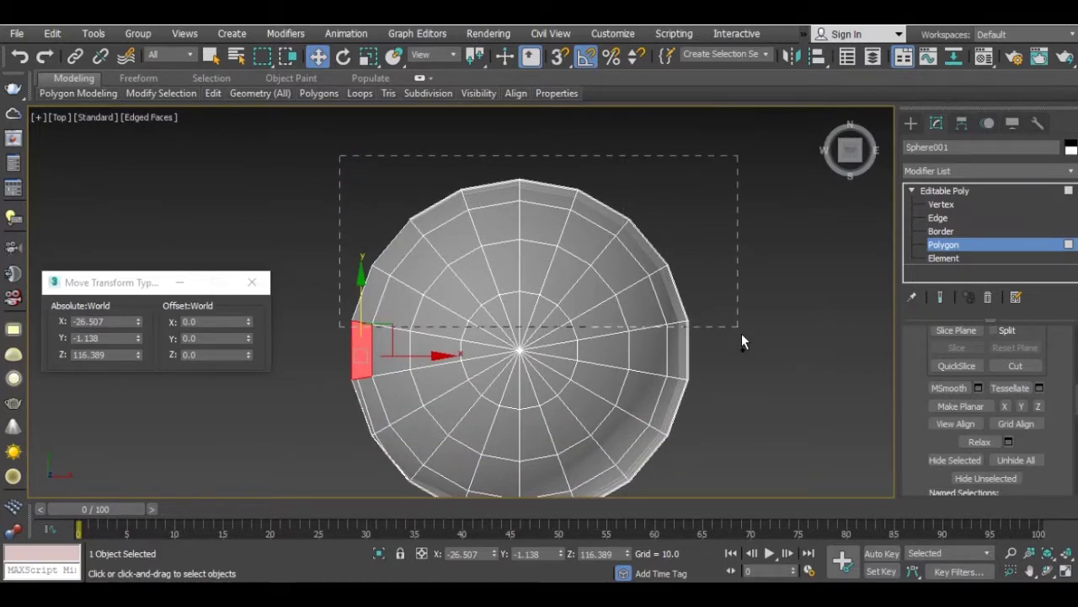
{"action": "left_click_drag", "start_coordinate": [747, 355], "coordinate": [729, 354]}
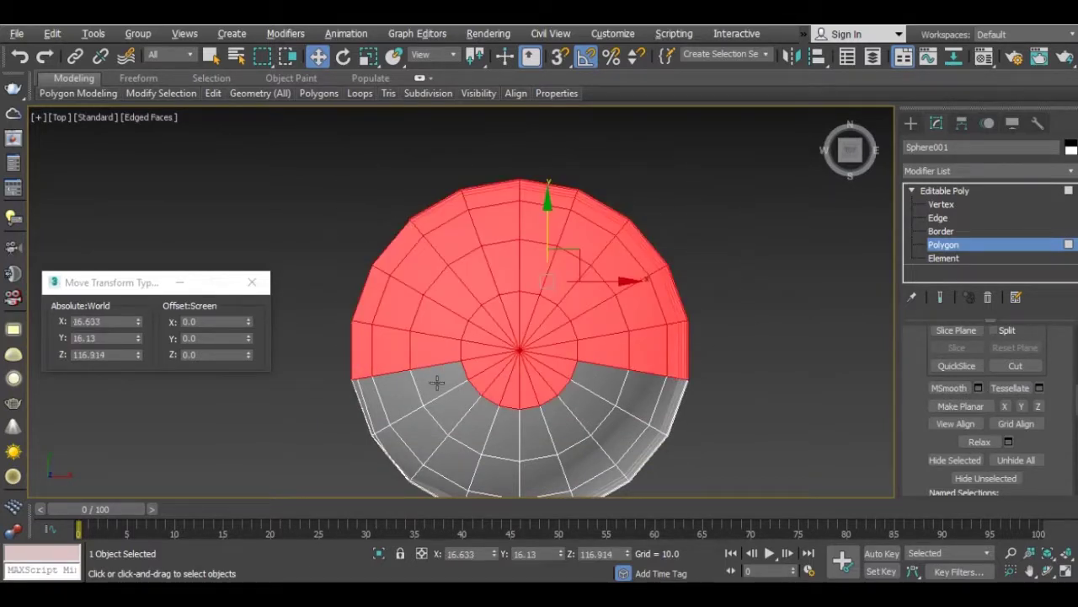
{"action": "left_click_drag", "start_coordinate": [560, 406], "coordinate": [578, 410], "text": "alt"}
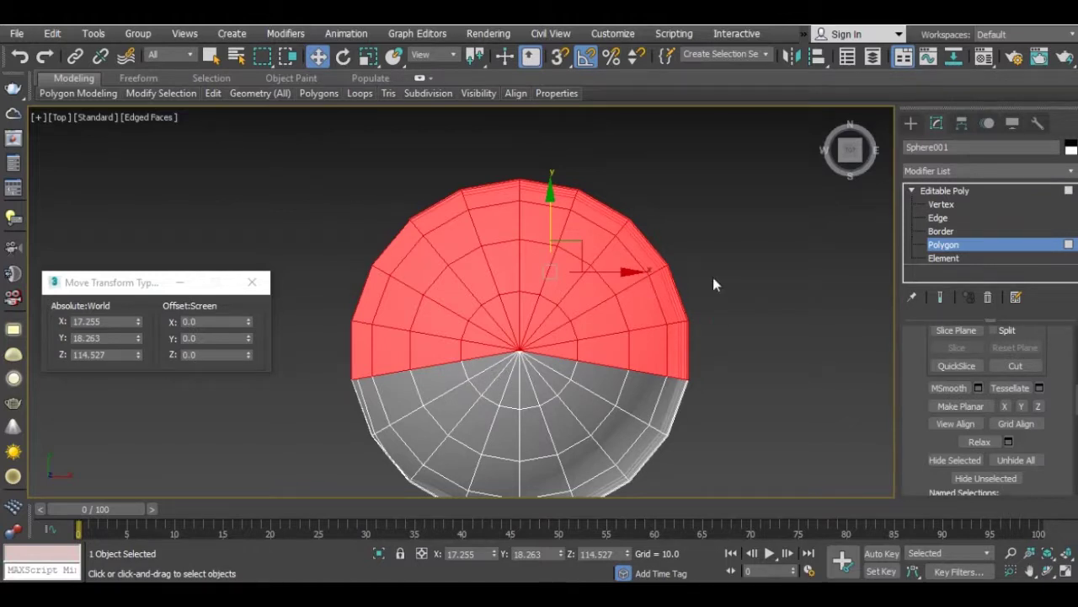
{"action": "key", "text": "p"}
{"action": "mouse_move", "coordinate": [570, 294]}
{"action": "middle_mouse_down", "text": "alt"}
{"action": "mouse_move", "coordinate": [626, 244]}
{"action": "mouse_move", "coordinate": [632, 200]}
{"action": "mouse_move", "coordinate": [741, 278]}
{"action": "mouse_move", "coordinate": [823, 278]}
{"action": "mouse_move", "coordinate": [764, 314]}
{"action": "mouse_move", "coordinate": [657, 270]}
{"action": "mouse_move", "coordinate": [665, 236]}
{"action": "mouse_move", "coordinate": [665, 303]}
{"action": "mouse_move", "coordinate": [650, 289]}
{"action": "mouse_move", "coordinate": [578, 313]}
{"action": "mouse_move", "coordinate": [578, 377]}
{"action": "middle_mouse_up", "text": "alt"}
{"action": "key", "text": "ctrl+d"}
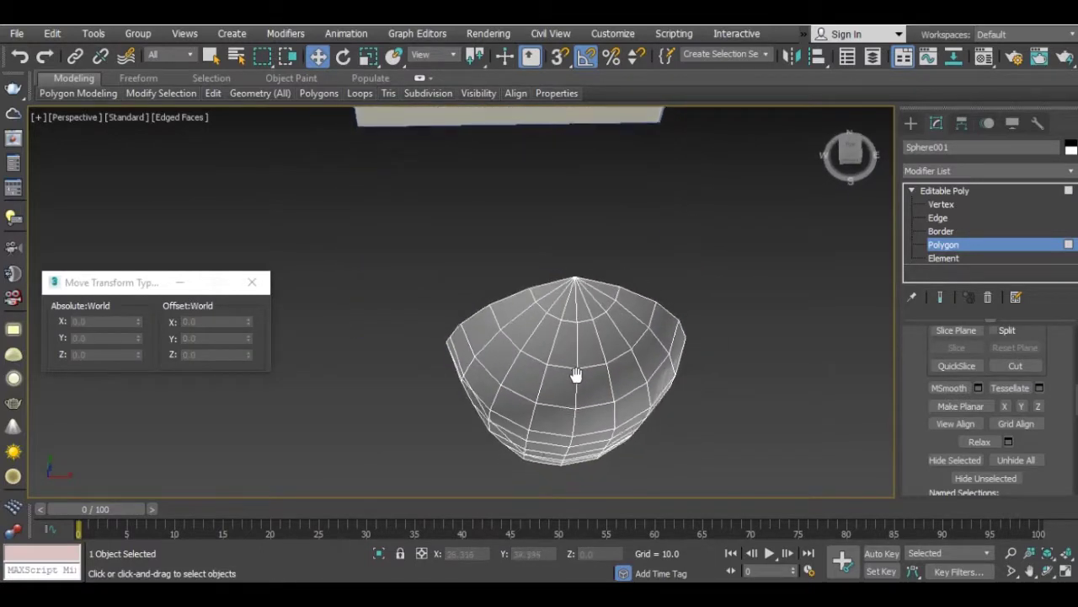
In Top view, enter Edge level and select edges along the dome's rim
{"action": "key", "text": "t"}
{"action": "scroll", "coordinate": [551, 371], "scroll_direction": "up", "scroll_amount": 4}
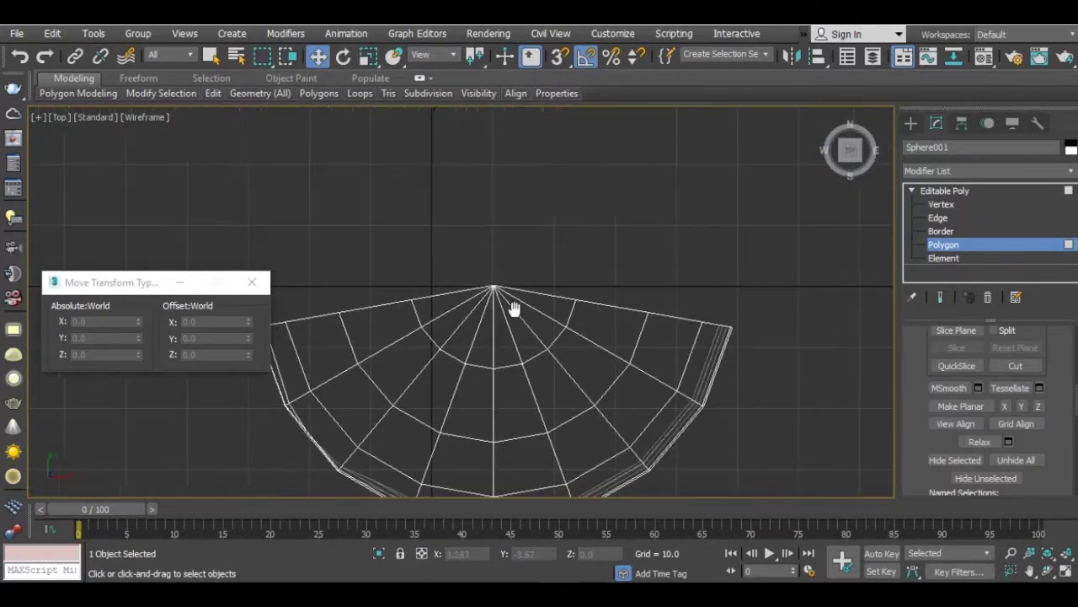
{"action": "middle_click_drag", "start_coordinate": [513, 306], "coordinate": [599, 309]}
{"action": "left_click", "coordinate": [938, 217]}
{"action": "left_click", "coordinate": [362, 371]}
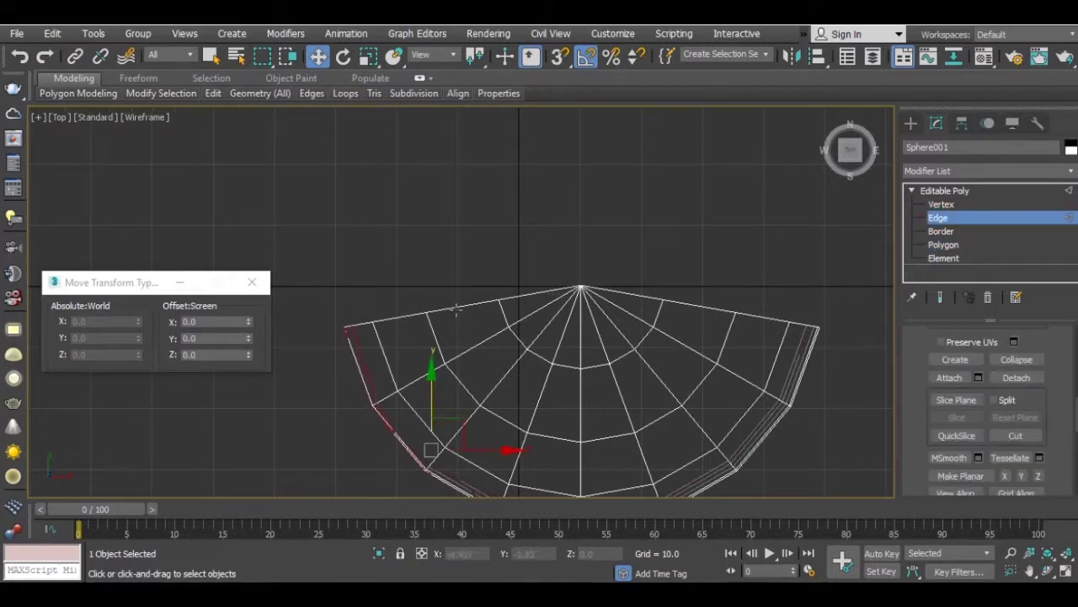
{"action": "left_click", "coordinate": [455, 310]}
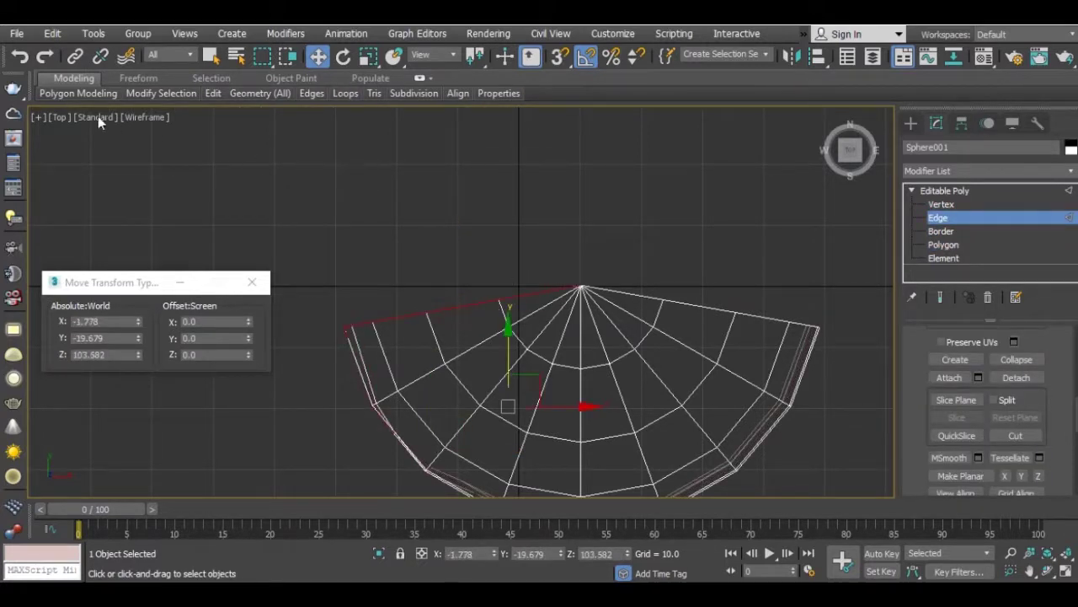
Switch to Perspective and display the mesh shaded with edged faces
{"action": "left_click", "coordinate": [59, 118]}
{"action": "left_click", "coordinate": [106, 178]}
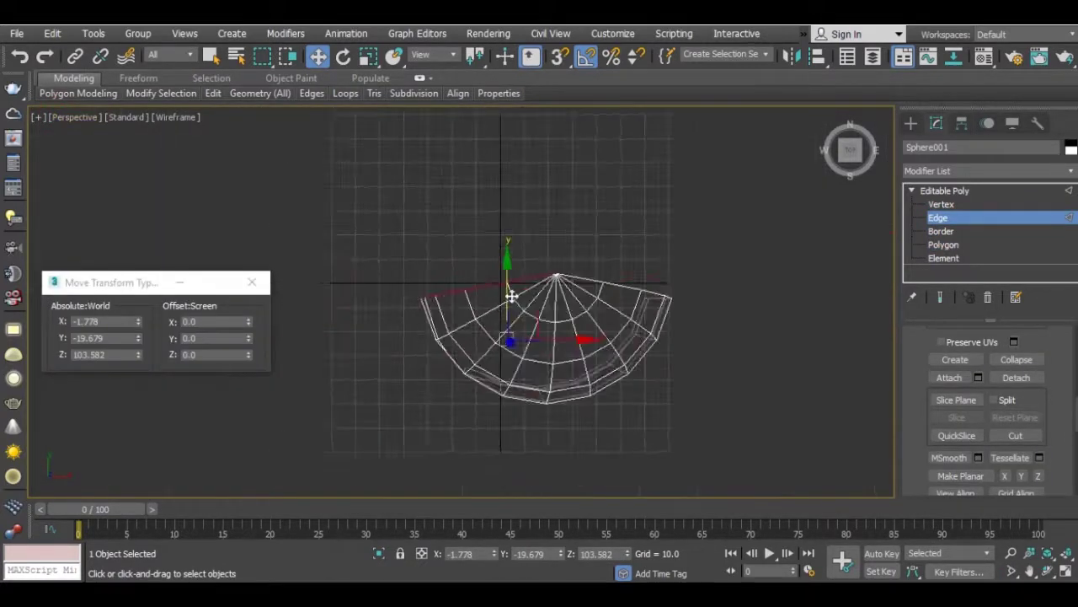
{"action": "middle_click_drag", "start_coordinate": [513, 293], "coordinate": [526, 184], "text": "alt"}
{"action": "left_click", "coordinate": [177, 116]}
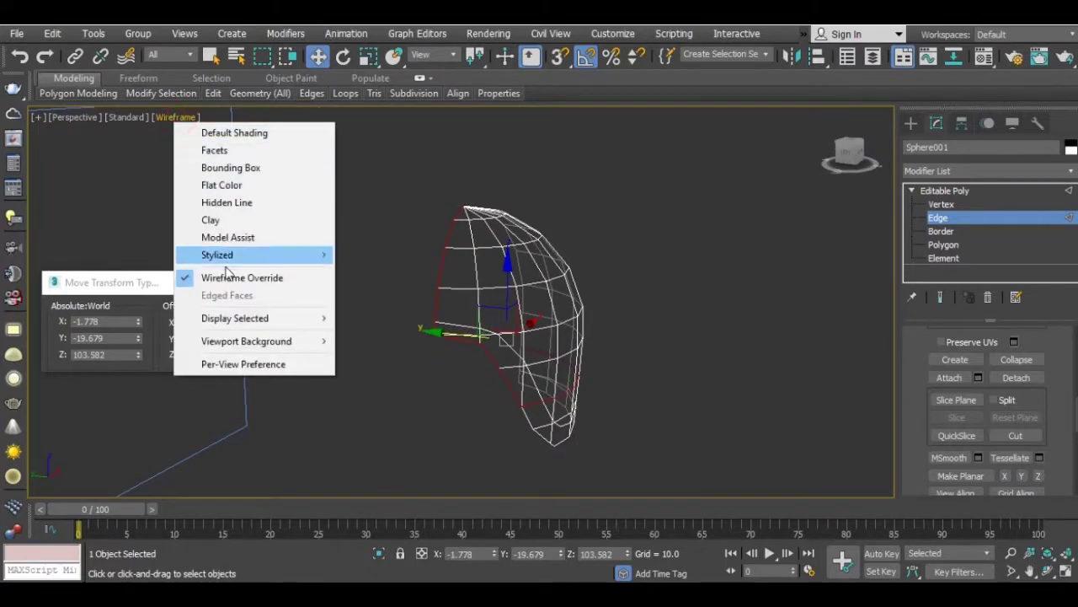
{"action": "left_click", "coordinate": [215, 128]}
{"action": "left_click", "coordinate": [181, 118]}
{"action": "left_click", "coordinate": [287, 294]}
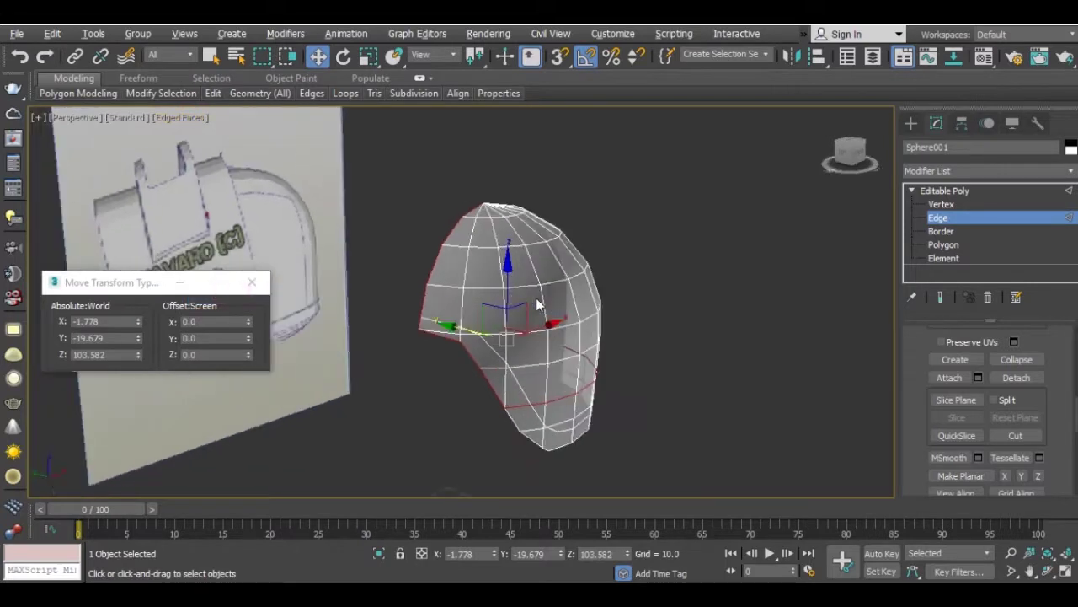
{"action": "middle_click_drag", "start_coordinate": [538, 305], "coordinate": [587, 307], "text": "alt"}
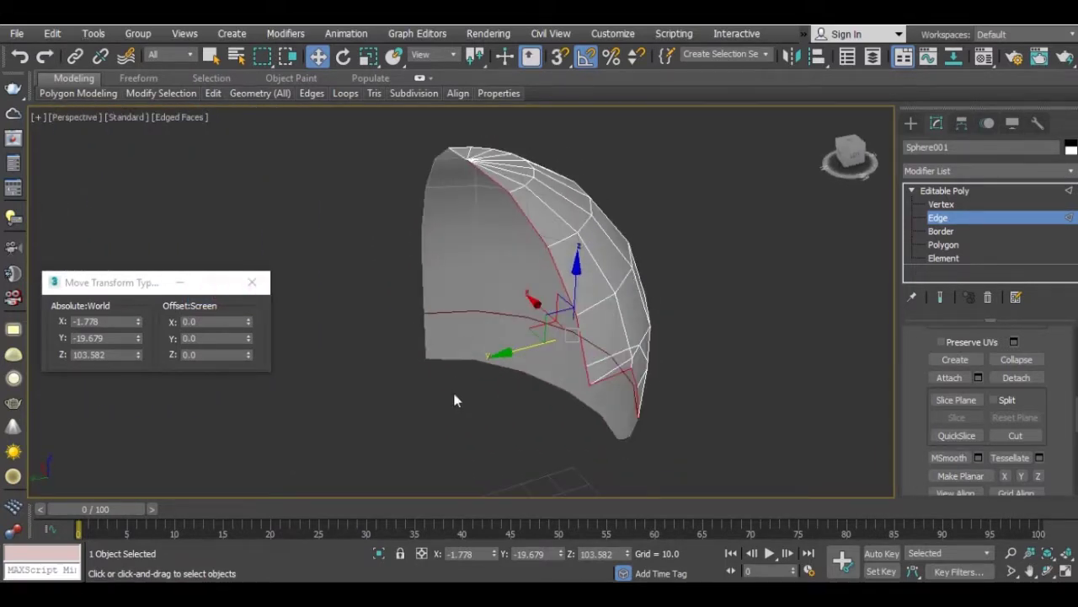
Clear the edge selection and pick the edge at the lower rim corner
{"action": "left_click", "coordinate": [598, 345]}
{"action": "scroll", "coordinate": [589, 384], "scroll_direction": "up", "scroll_amount": 5}
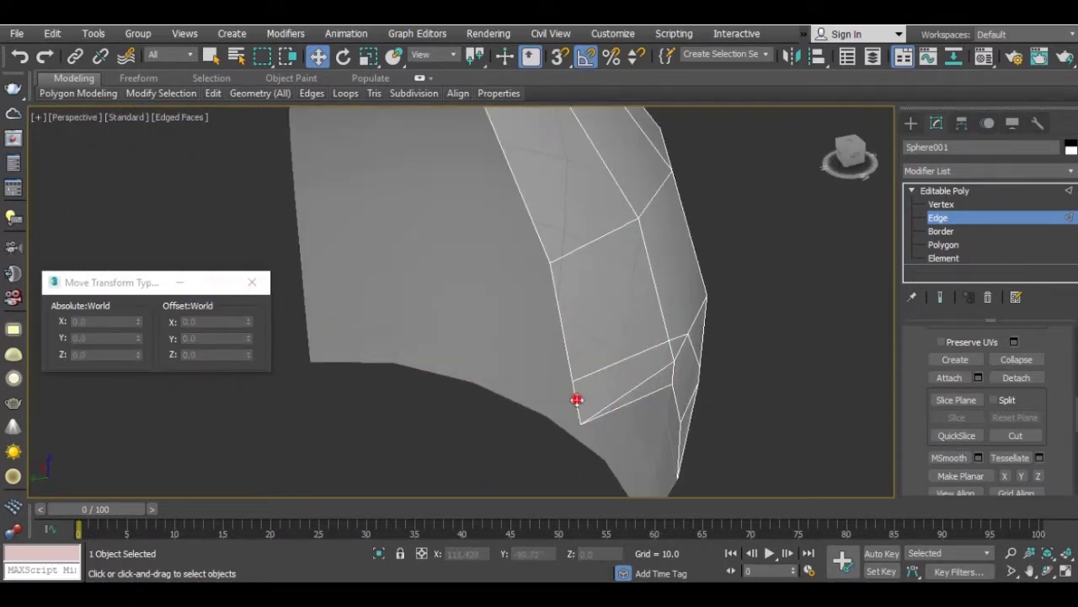
{"action": "left_click", "coordinate": [576, 400]}
{"action": "scroll", "coordinate": [531, 222], "scroll_direction": "down", "scroll_amount": 5}
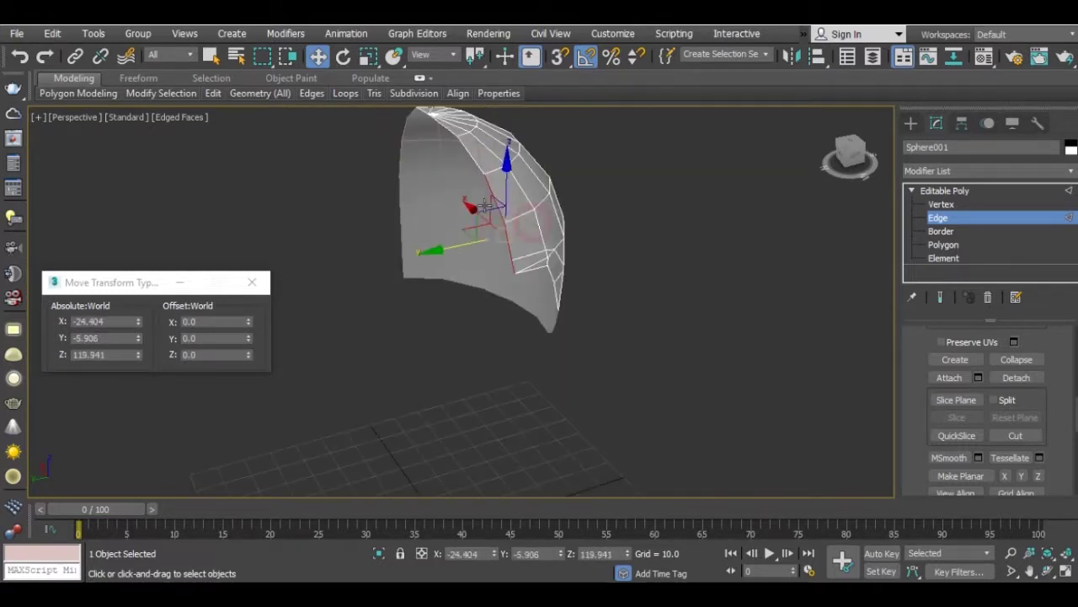
{"action": "middle_click_drag", "start_coordinate": [532, 222], "coordinate": [588, 286], "text": "alt"}
{"action": "scroll", "coordinate": [424, 195], "scroll_direction": "up", "scroll_amount": 2}
Select the full cut-side edge loop plus the edges at the lower-left corner
{"action": "double_click", "coordinate": [418, 205]}
{"action": "scroll", "coordinate": [335, 195], "scroll_direction": "up", "scroll_amount": 3}
{"action": "scroll", "coordinate": [432, 272], "scroll_direction": "up", "scroll_amount": 2}
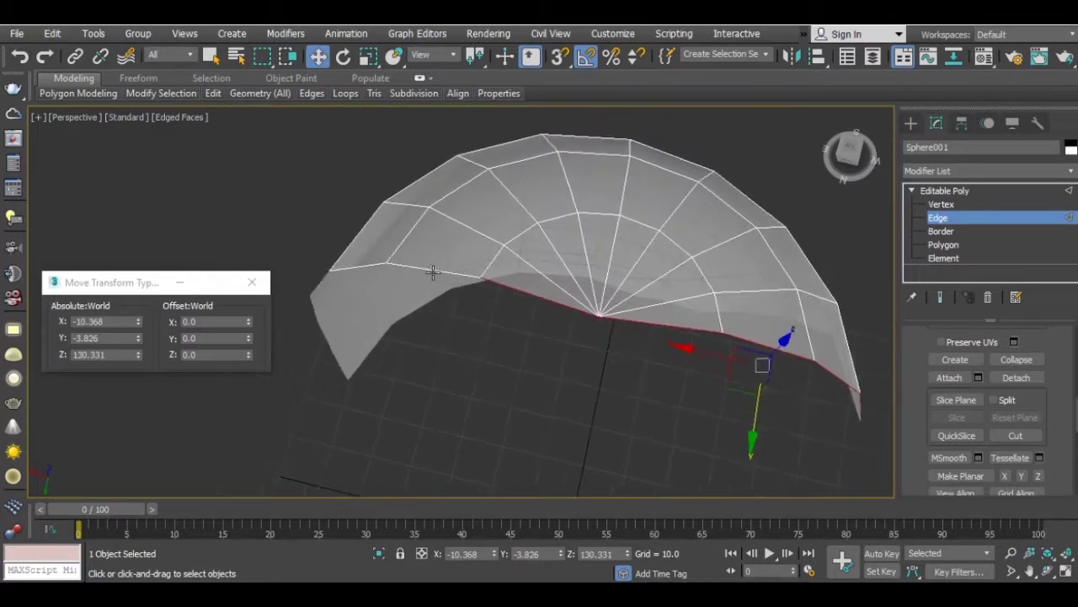
{"action": "left_click", "coordinate": [324, 281]}
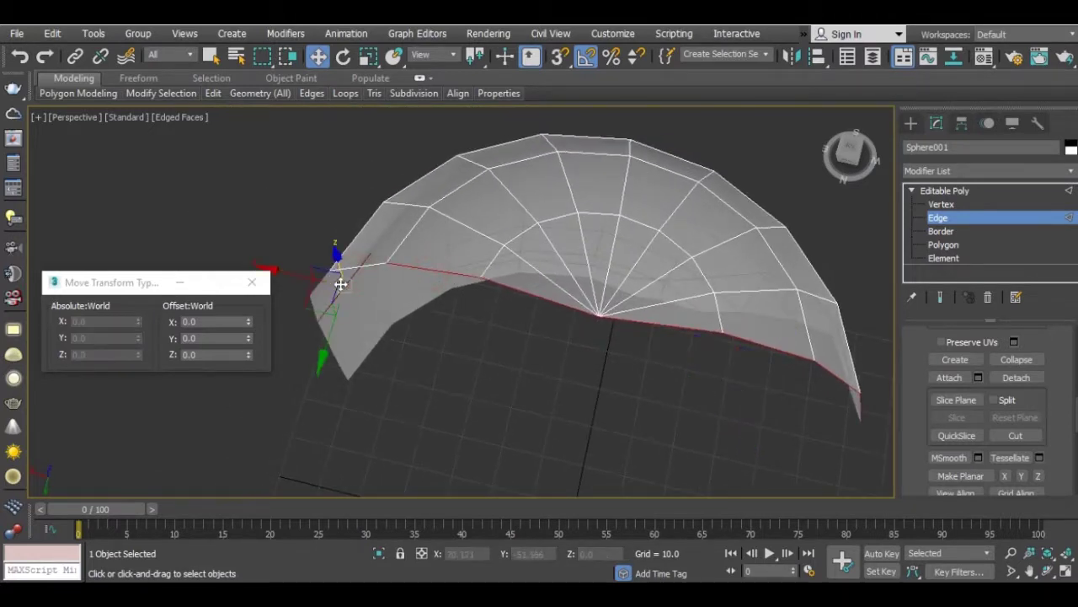
{"action": "double_click", "coordinate": [339, 282]}
{"action": "left_click", "coordinate": [319, 317], "text": "ctrl"}
{"action": "left_click", "coordinate": [334, 361], "text": "ctrl"}
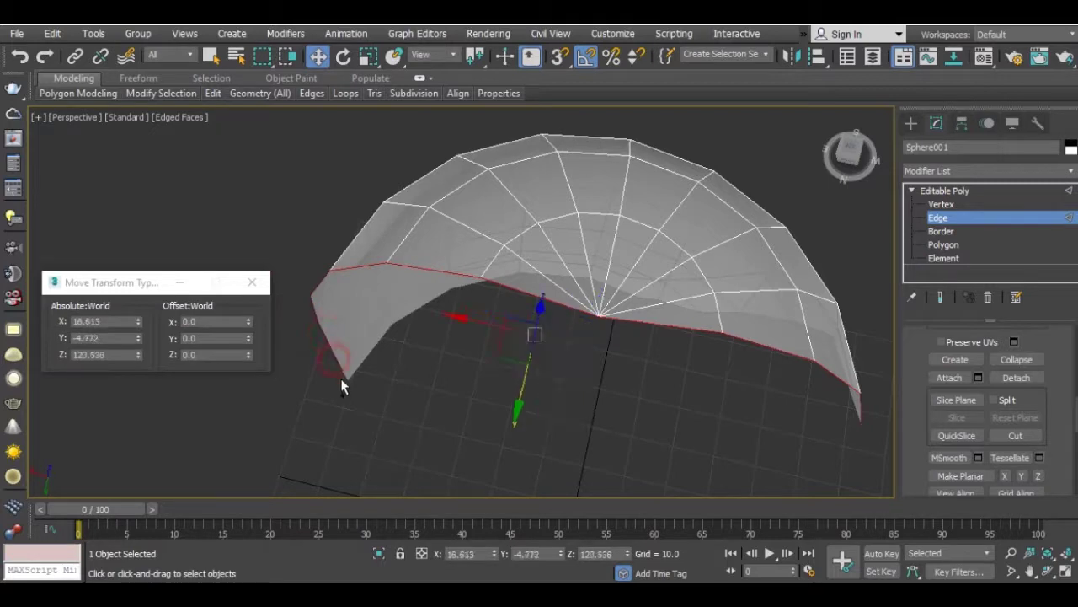
{"action": "mouse_move", "coordinate": [498, 342]}
{"action": "middle_mouse_down", "text": "alt"}
{"action": "mouse_move", "coordinate": [447, 278]}
{"action": "mouse_move", "coordinate": [460, 304]}
{"action": "middle_mouse_up", "text": "alt"}
Shift-drag the edges along Y into a new face strip and flatten them with Make Planar Y
{"action": "left_click_drag", "start_coordinate": [423, 303], "coordinate": [393, 303], "text": "shift"}
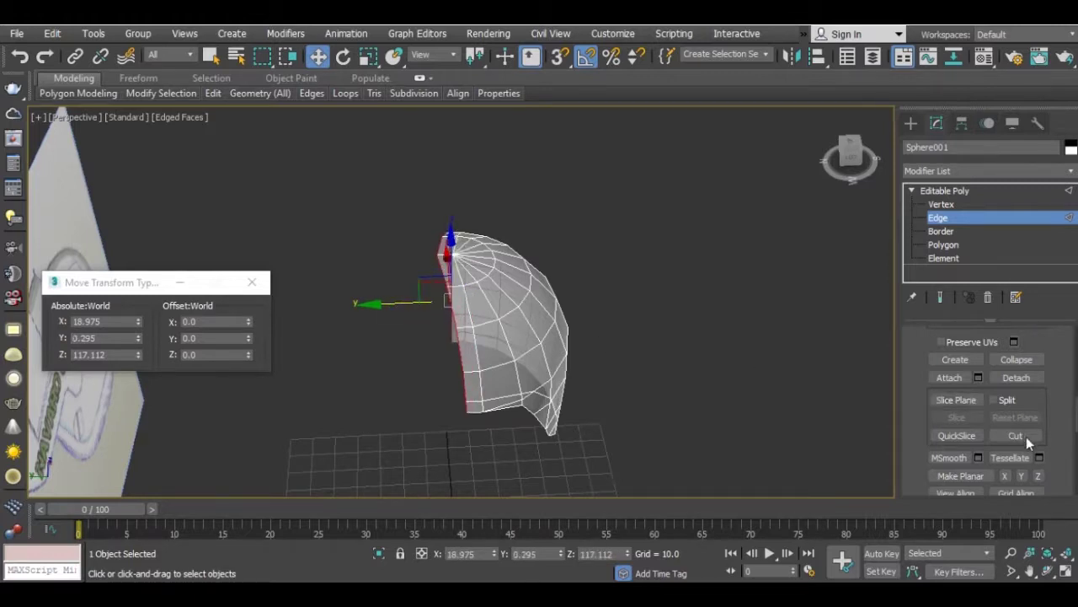
{"action": "left_click", "coordinate": [1021, 475]}
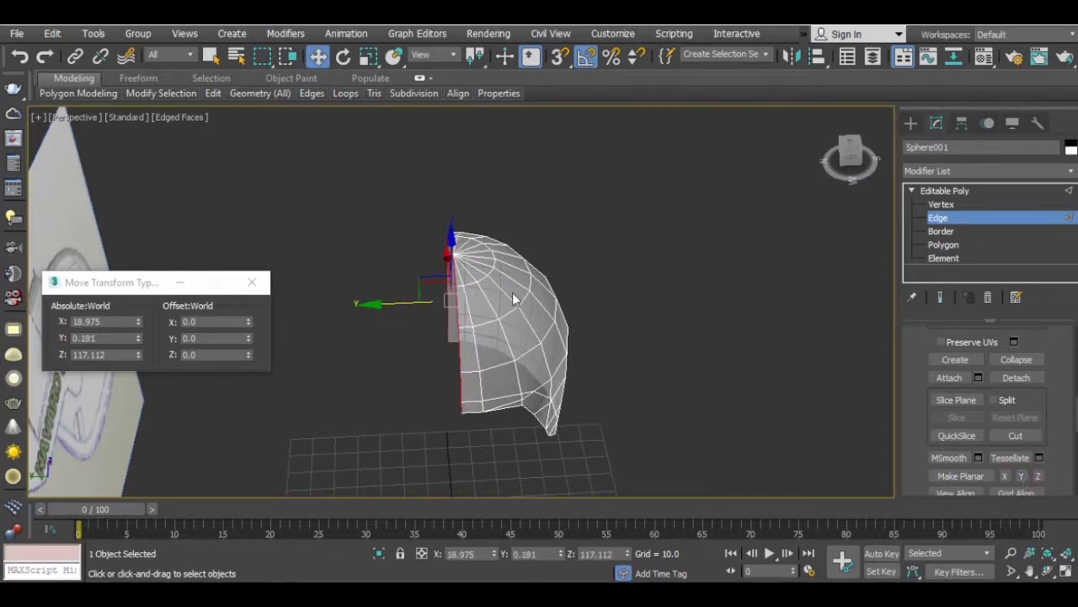
{"action": "middle_click_drag", "start_coordinate": [512, 299], "coordinate": [465, 324], "text": "alt"}
{"action": "scroll", "coordinate": [445, 284], "scroll_direction": "up", "scroll_amount": 5}
{"action": "scroll", "coordinate": [430, 270], "scroll_direction": "down", "scroll_amount": 5}
{"action": "middle_click_drag", "start_coordinate": [430, 270], "coordinate": [342, 226], "text": "alt"}
In Top view at Vertex level, weld the doubled vertices at the dome's centre
{"action": "left_click", "coordinate": [99, 117]}
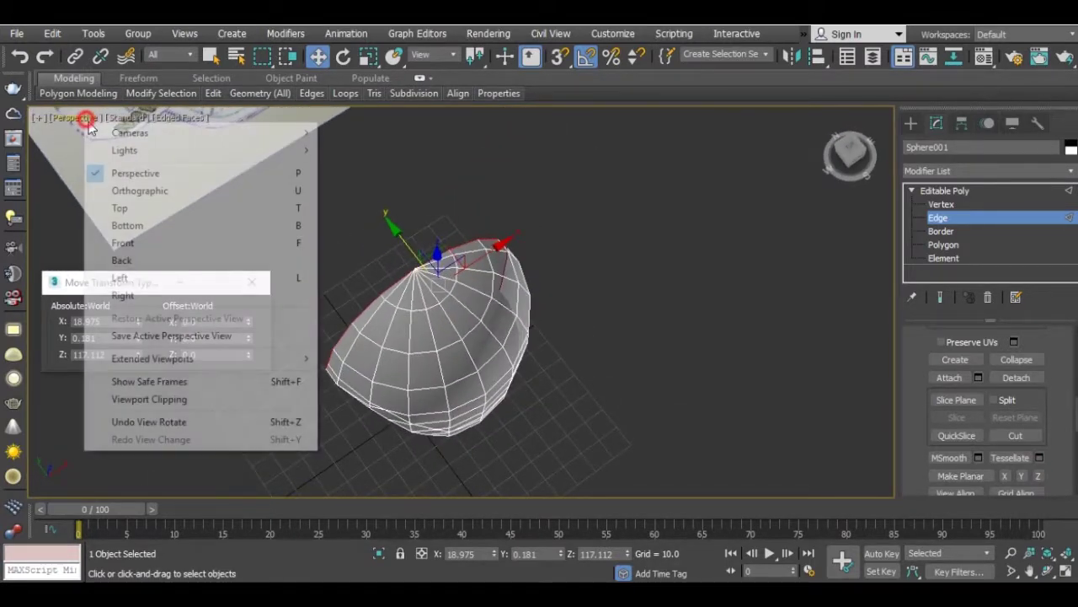
{"action": "left_click", "coordinate": [127, 207]}
{"action": "scroll", "coordinate": [474, 260], "scroll_direction": "up", "scroll_amount": 2}
{"action": "scroll", "coordinate": [467, 279], "scroll_direction": "up", "scroll_amount": 1}
{"action": "scroll", "coordinate": [467, 279], "scroll_direction": "down", "scroll_amount": 1}
{"action": "left_click_drag", "start_coordinate": [800, 267], "coordinate": [804, 265]}
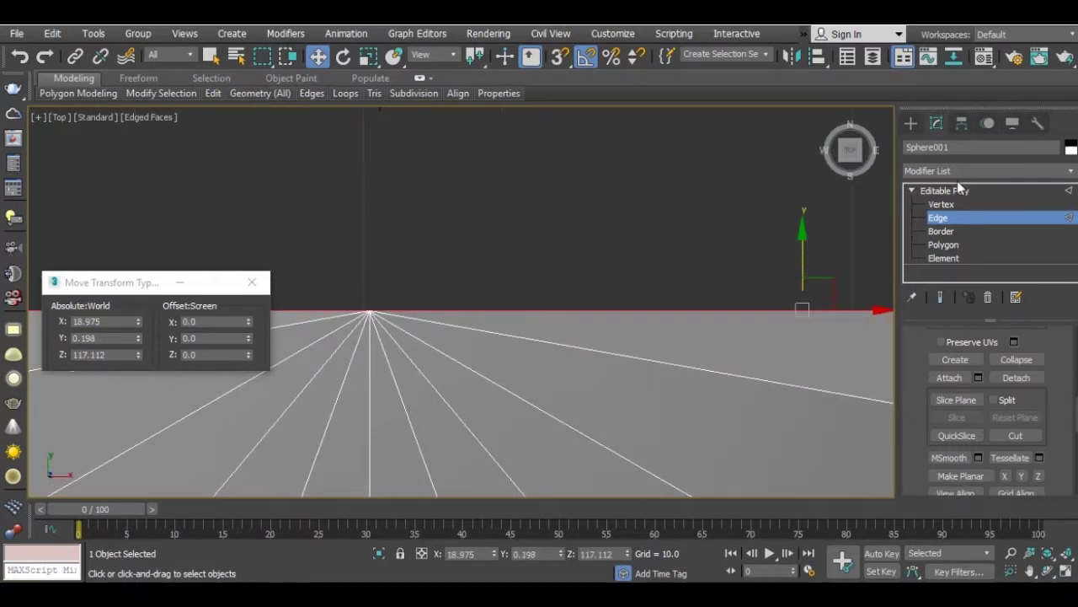
{"action": "left_click", "coordinate": [943, 205]}
{"action": "left_click", "coordinate": [369, 311]}
{"action": "scroll", "coordinate": [1064, 444], "scroll_direction": "down", "scroll_amount": 2}
{"action": "scroll", "coordinate": [1064, 444], "scroll_direction": "up", "scroll_amount": 2}
{"action": "scroll", "coordinate": [1025, 462], "scroll_direction": "up", "scroll_amount": 1}
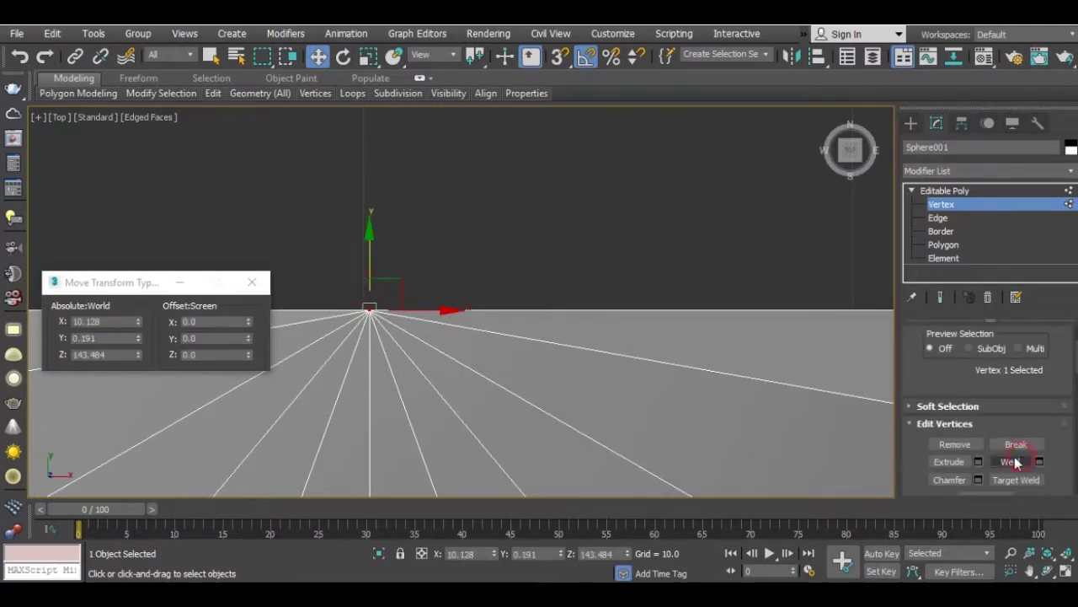
{"action": "scroll", "coordinate": [421, 289], "scroll_direction": "down", "scroll_amount": 3}
{"action": "scroll", "coordinate": [432, 302], "scroll_direction": "down", "scroll_amount": 2}
Return to the Editable Poly object level and view the helmet in Perspective
{"action": "left_click", "coordinate": [944, 191]}
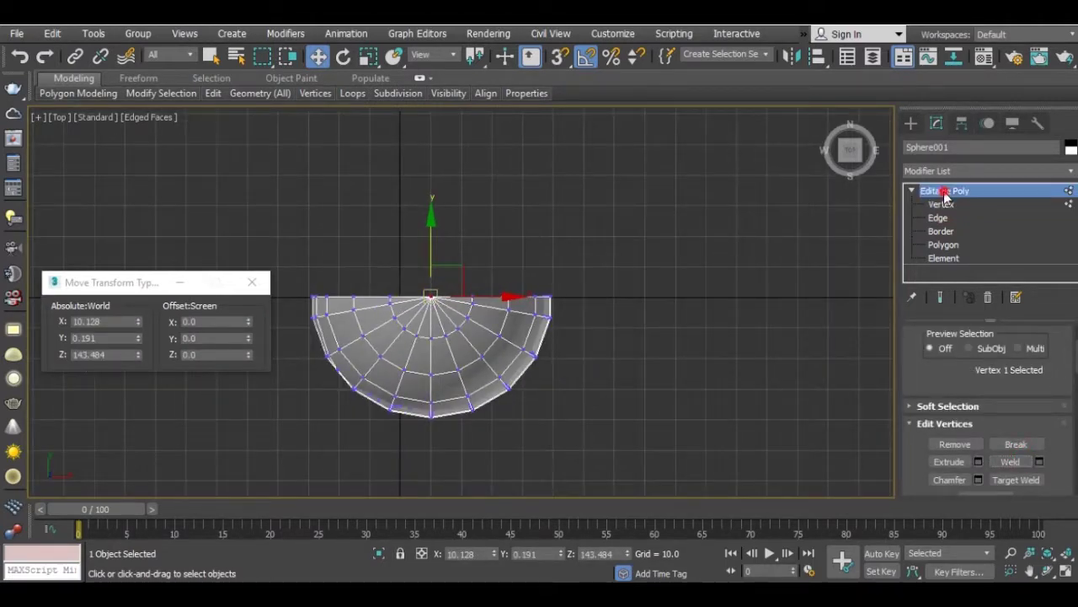
{"action": "left_click", "coordinate": [59, 117]}
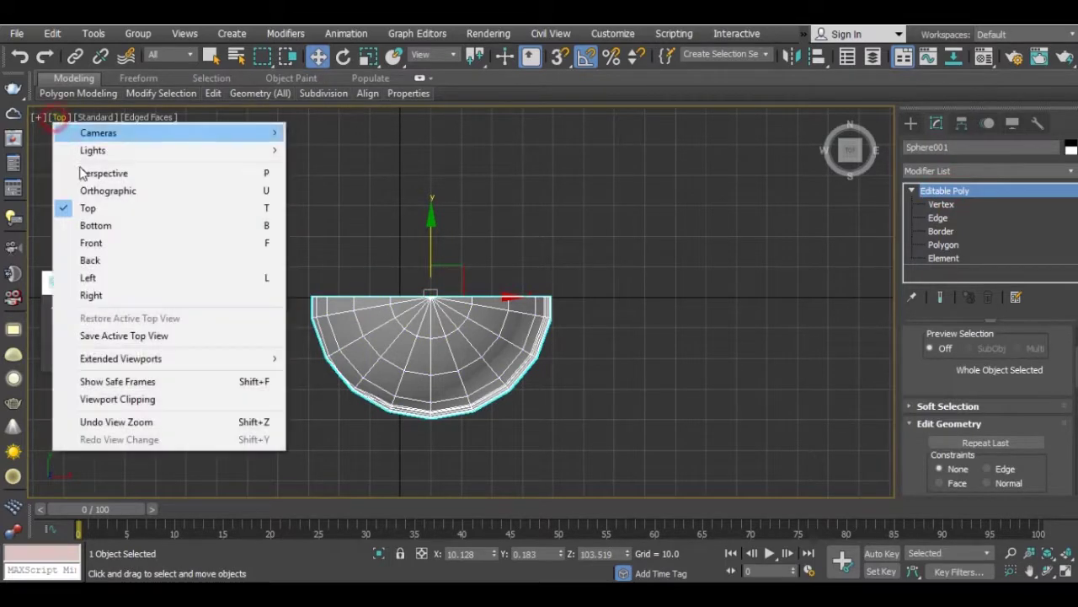
{"action": "left_click", "coordinate": [96, 171]}
{"action": "mouse_move", "coordinate": [460, 267]}
{"action": "middle_mouse_down", "text": "alt"}
{"action": "mouse_move", "coordinate": [431, 278]}
{"action": "mouse_move", "coordinate": [423, 241]}
{"action": "mouse_move", "coordinate": [522, 245]}
{"action": "middle_mouse_up", "text": "alt"}
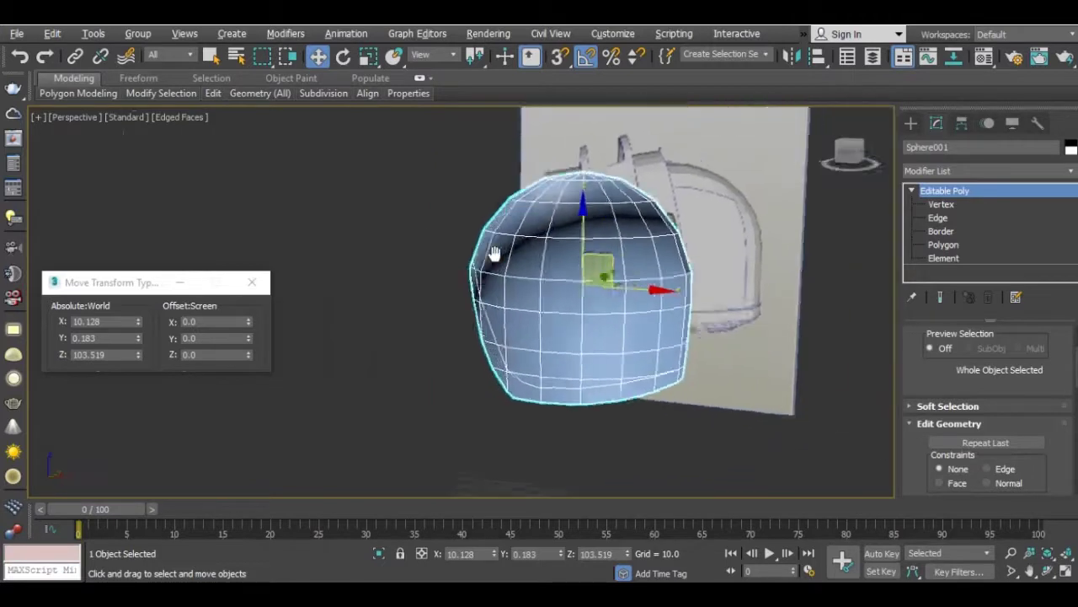
Start selecting the polygons along the helmet's lower rim at Polygon level
{"action": "left_click", "coordinate": [944, 244]}
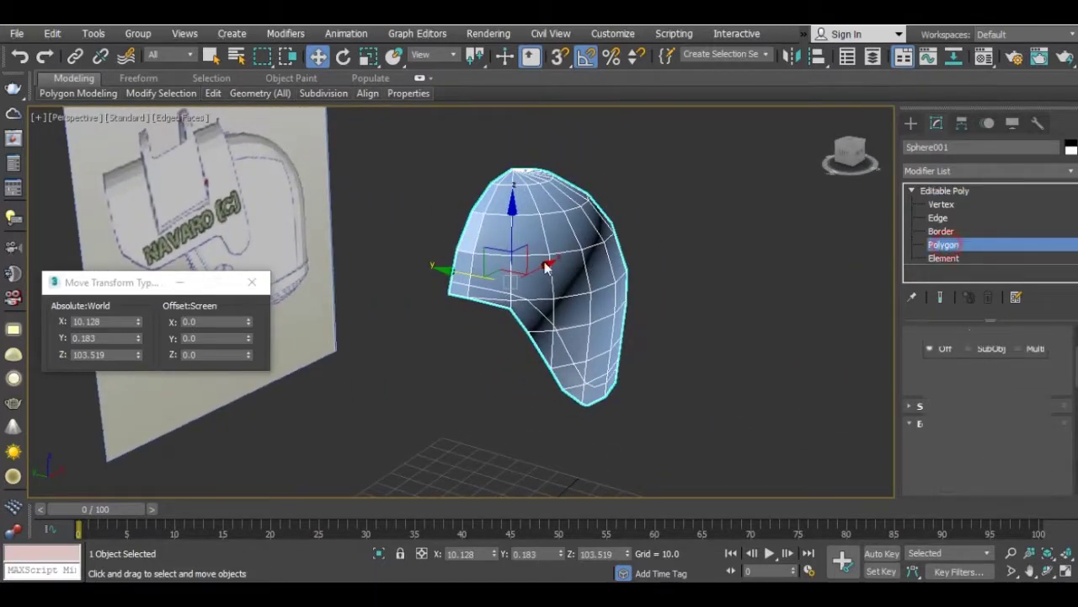
{"action": "scroll", "coordinate": [487, 287], "scroll_direction": "up", "scroll_amount": 5}
{"action": "left_click", "coordinate": [429, 292]}
{"action": "left_click", "coordinate": [483, 303], "text": "ctrl"}
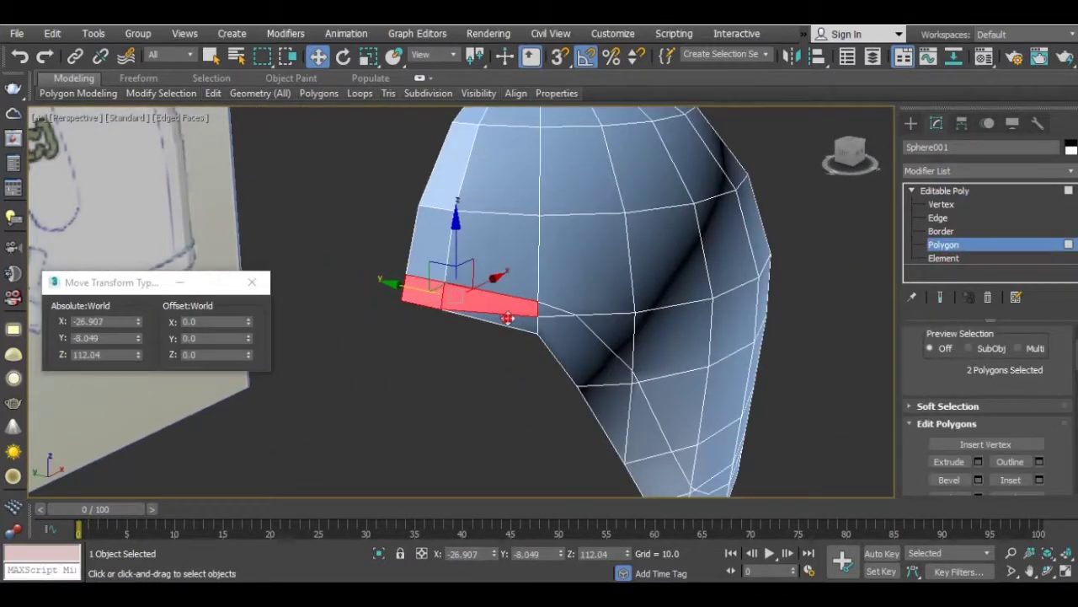
{"action": "left_click", "coordinate": [559, 332], "text": "ctrl"}
{"action": "middle_click_drag", "start_coordinate": [559, 332], "coordinate": [471, 229], "text": "alt"}
{"action": "left_click", "coordinate": [499, 291], "text": "ctrl"}
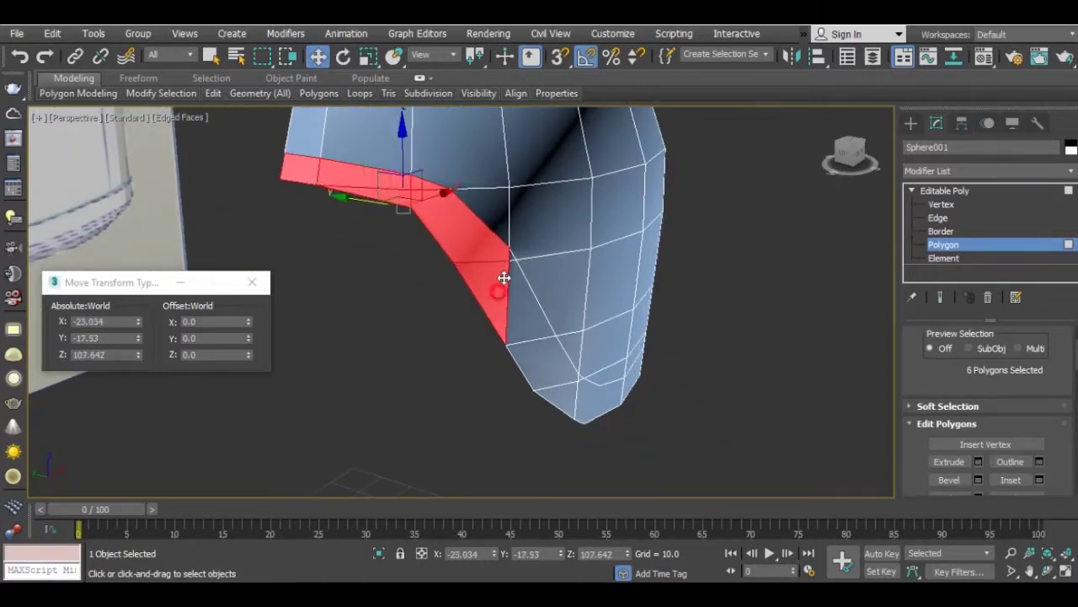
{"action": "scroll", "coordinate": [506, 270], "scroll_direction": "up", "scroll_amount": 5}
{"action": "left_click", "coordinate": [528, 278], "text": "ctrl"}
{"action": "scroll", "coordinate": [535, 306], "scroll_direction": "down", "scroll_amount": 3}
{"action": "scroll", "coordinate": [446, 257], "scroll_direction": "up", "scroll_amount": 2}
{"action": "left_click", "coordinate": [458, 292], "text": "ctrl"}
{"action": "left_click", "coordinate": [485, 326], "text": "ctrl"}
Add the remaining rim polygons to complete the 17-polygon strip
{"action": "scroll", "coordinate": [501, 270], "scroll_direction": "up", "scroll_amount": 3}
{"action": "left_click", "coordinate": [523, 306], "text": "ctrl"}
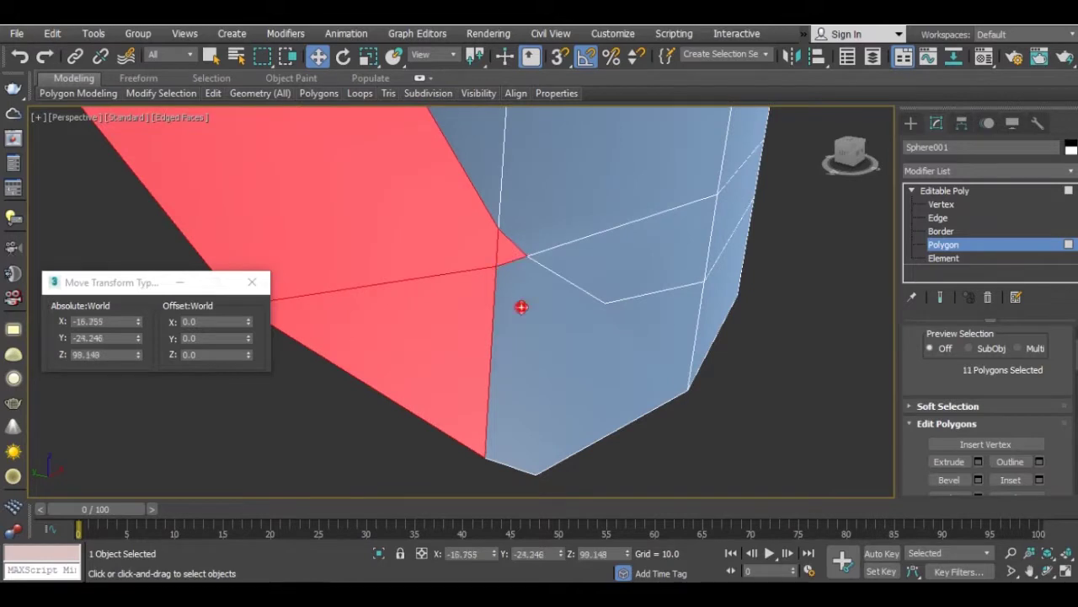
{"action": "scroll", "coordinate": [539, 308], "scroll_direction": "down", "scroll_amount": 2}
{"action": "left_click", "coordinate": [561, 309], "text": "ctrl"}
{"action": "scroll", "coordinate": [572, 337], "scroll_direction": "up", "scroll_amount": 2}
{"action": "middle_click_drag", "start_coordinate": [572, 336], "coordinate": [487, 279]}
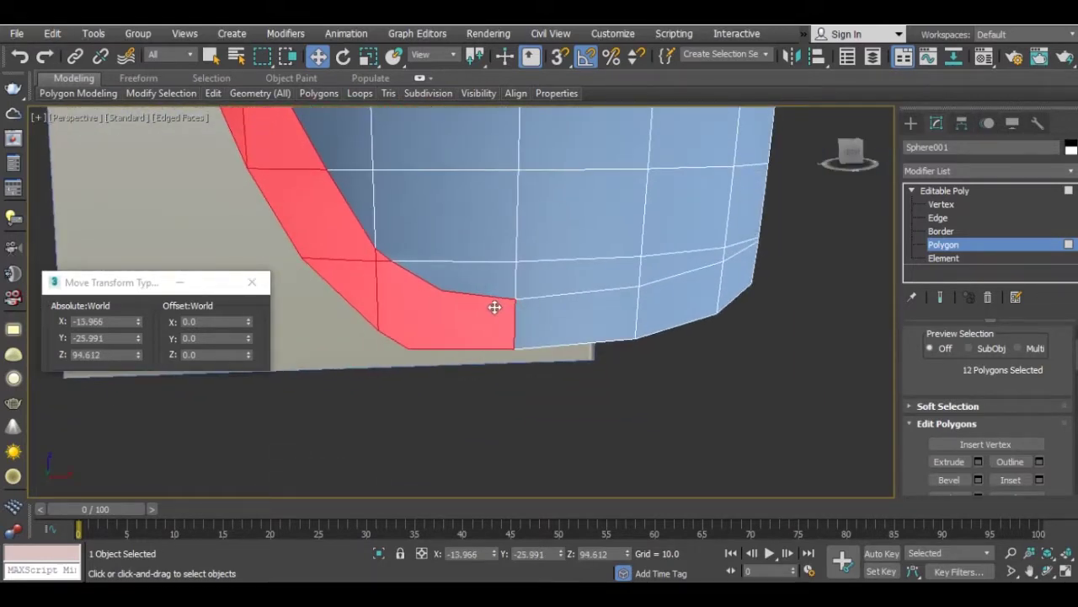
{"action": "left_click", "coordinate": [530, 312], "text": "ctrl"}
{"action": "middle_click_drag", "start_coordinate": [534, 313], "coordinate": [500, 298]}
{"action": "left_click", "coordinate": [515, 299], "text": "ctrl"}
{"action": "left_click", "coordinate": [611, 282], "text": "ctrl"}
{"action": "middle_click_drag", "start_coordinate": [544, 261], "coordinate": [527, 270], "text": "alt"}
{"action": "left_click", "coordinate": [591, 316], "text": "ctrl"}
{"action": "left_click", "coordinate": [742, 318], "text": "ctrl"}
{"action": "scroll", "coordinate": [626, 299], "scroll_direction": "down", "scroll_amount": 4}
{"action": "mouse_move", "coordinate": [625, 299]}
{"action": "middle_mouse_down", "text": "alt"}
{"action": "mouse_move", "coordinate": [543, 310]}
{"action": "mouse_move", "coordinate": [677, 354]}
{"action": "middle_mouse_up", "text": "alt"}
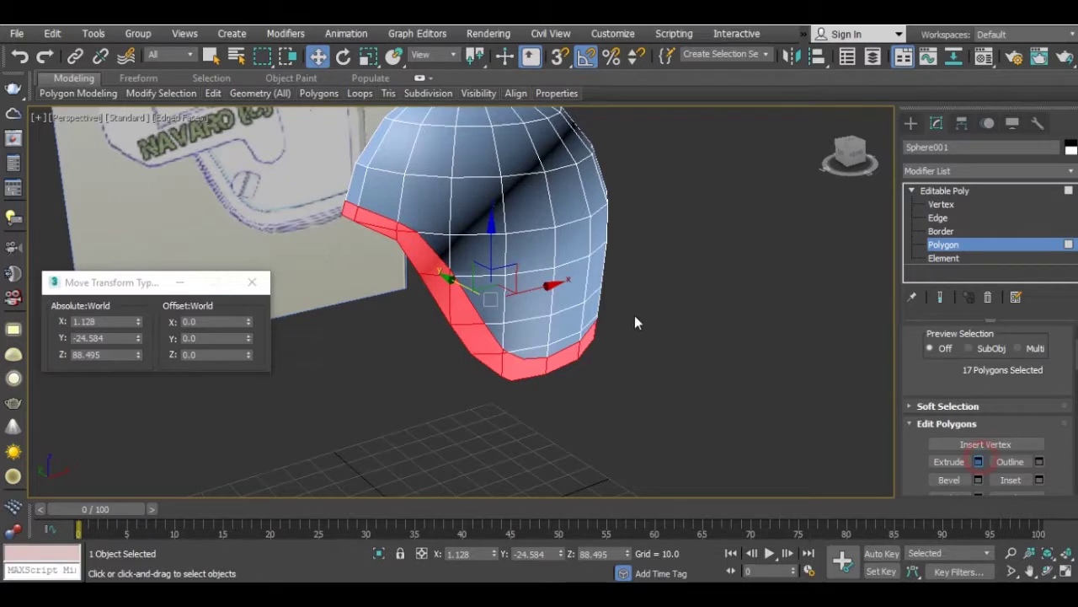
{"action": "scroll", "coordinate": [459, 283], "scroll_direction": "up", "scroll_amount": 3}
Extrude the strip along local normals by 1.0 to form a thin raised lip
{"action": "left_click", "coordinate": [472, 310]}
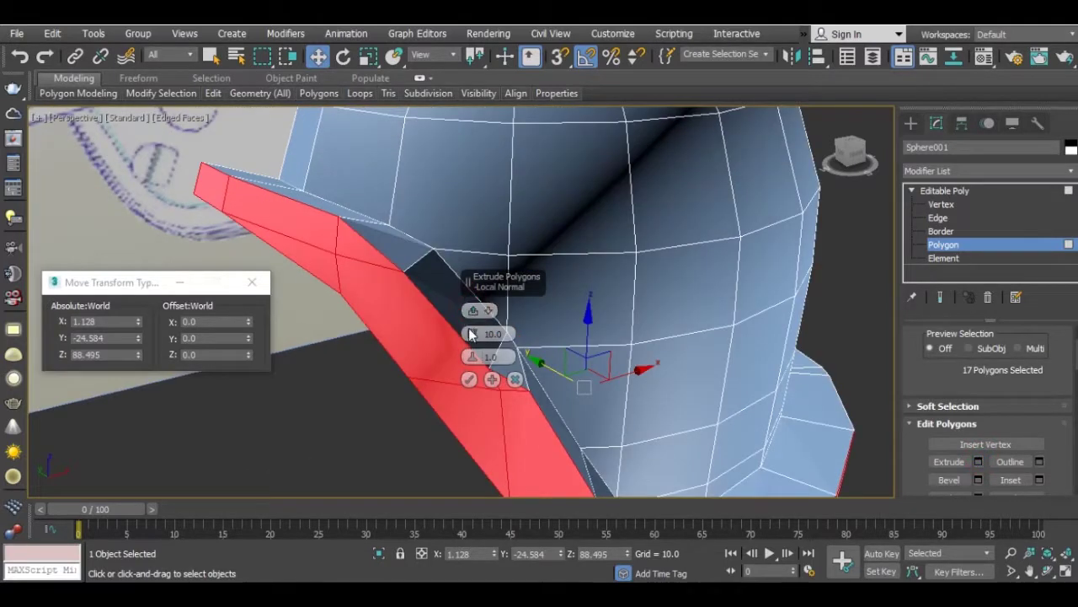
{"action": "left_click_drag", "start_coordinate": [474, 333], "coordinate": [491, 382]}
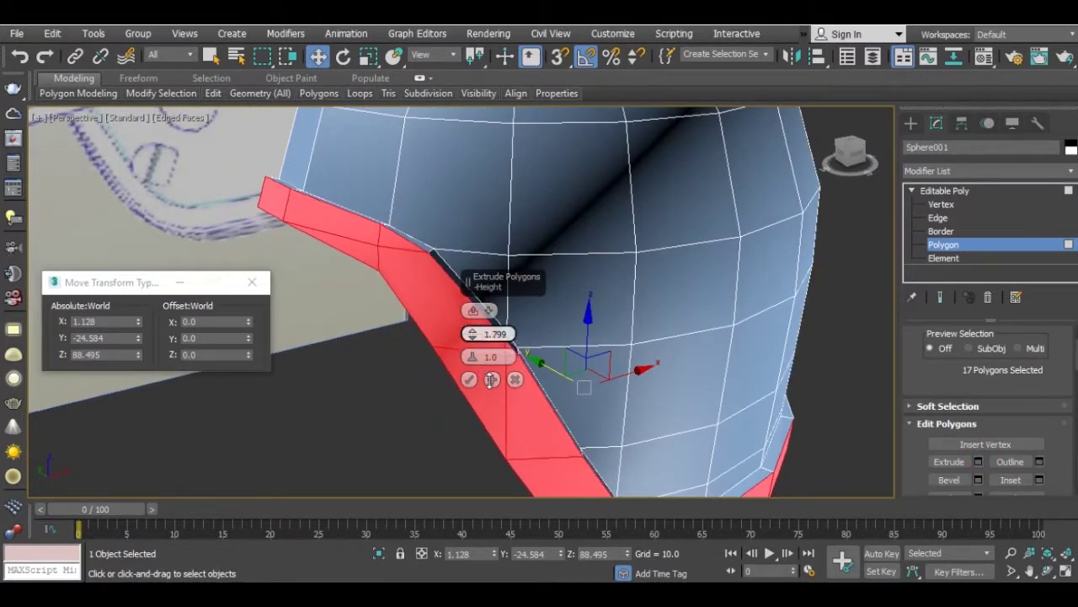
{"action": "scroll", "coordinate": [492, 383], "scroll_direction": "down", "scroll_amount": 3}
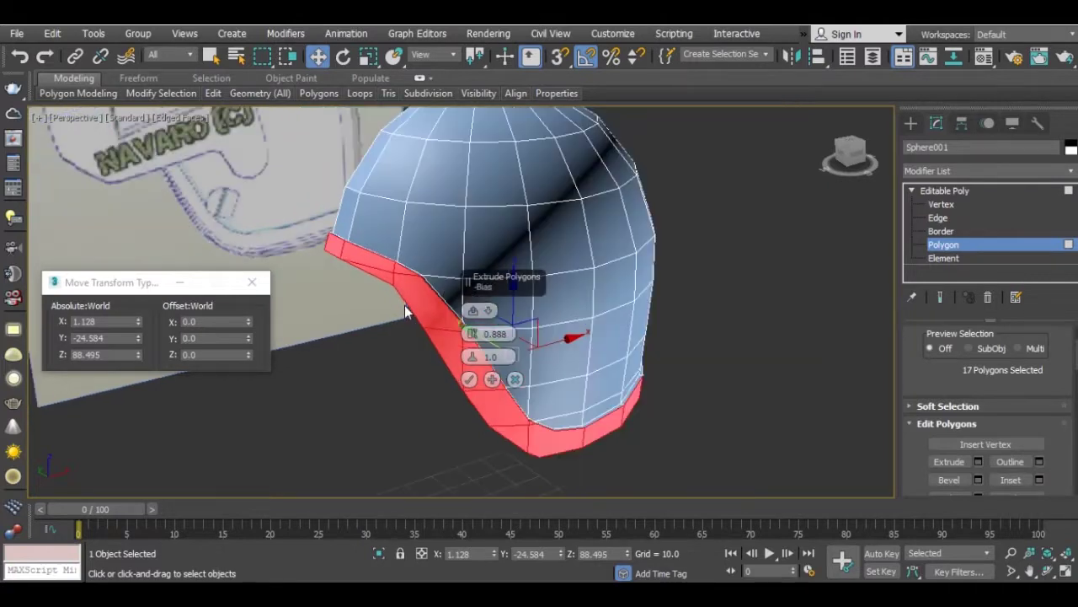
{"action": "middle_click_drag", "start_coordinate": [491, 383], "coordinate": [271, 230], "text": "alt"}
{"action": "scroll", "coordinate": [292, 205], "scroll_direction": "up", "scroll_amount": 3}
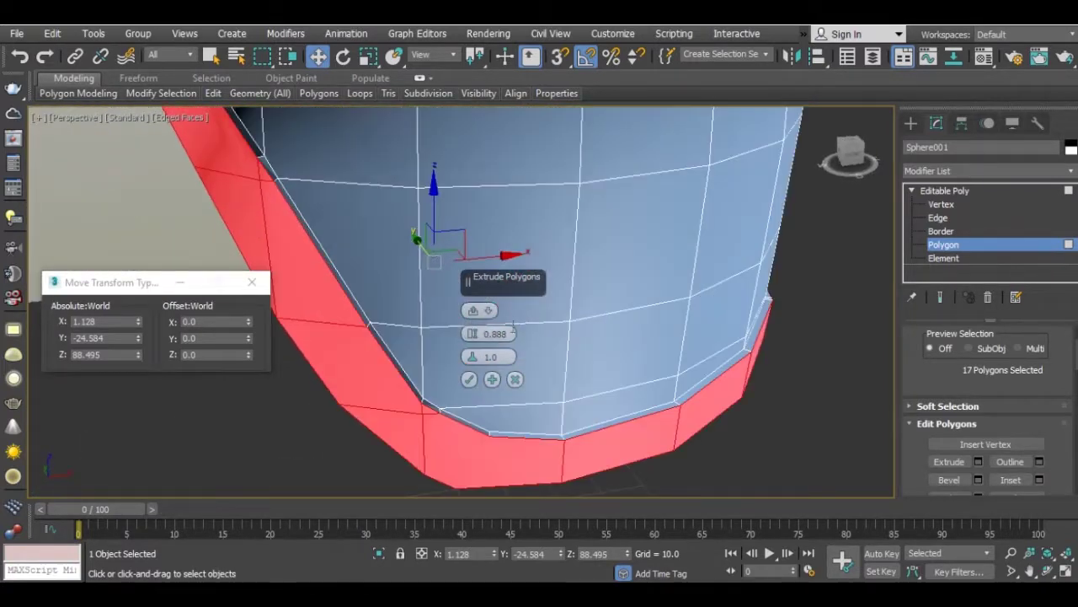
{"action": "left_click", "coordinate": [470, 379]}
Convert the 17 rim polygons into a selection of their 31 border edges
{"action": "scroll", "coordinate": [464, 380], "scroll_direction": "down", "scroll_amount": 3}
{"action": "middle_click_drag", "start_coordinate": [464, 380], "coordinate": [453, 240]}
{"action": "scroll", "coordinate": [452, 240], "scroll_direction": "up", "scroll_amount": 2}
{"action": "scroll", "coordinate": [531, 310], "scroll_direction": "up", "scroll_amount": 2}
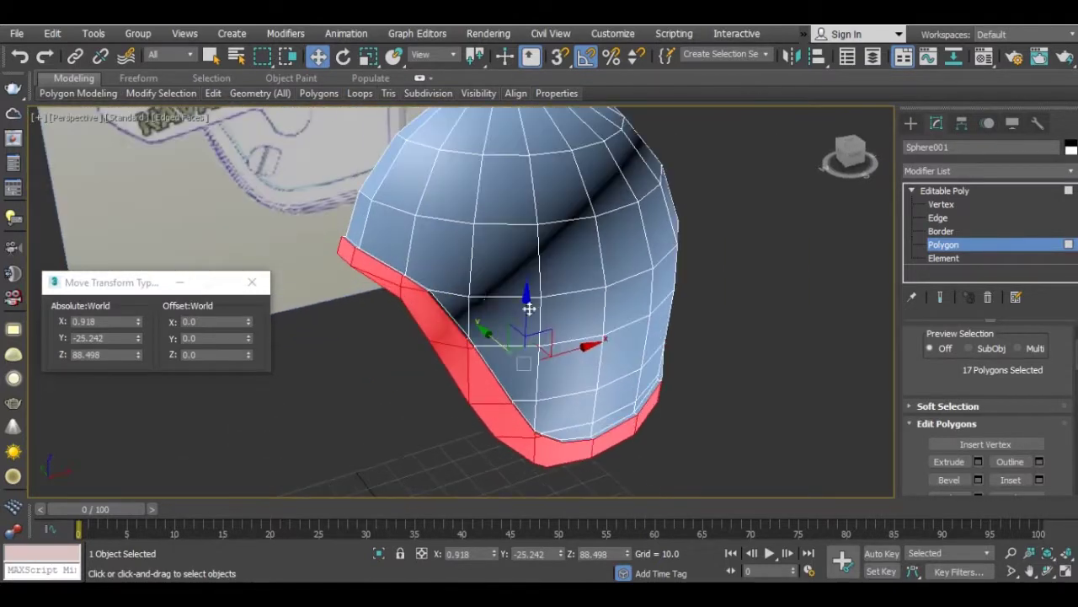
{"action": "scroll", "coordinate": [462, 304], "scroll_direction": "up", "scroll_amount": 2}
{"action": "scroll", "coordinate": [959, 407], "scroll_direction": "up", "scroll_amount": 2}
{"action": "scroll", "coordinate": [959, 407], "scroll_direction": "up", "scroll_amount": 1}
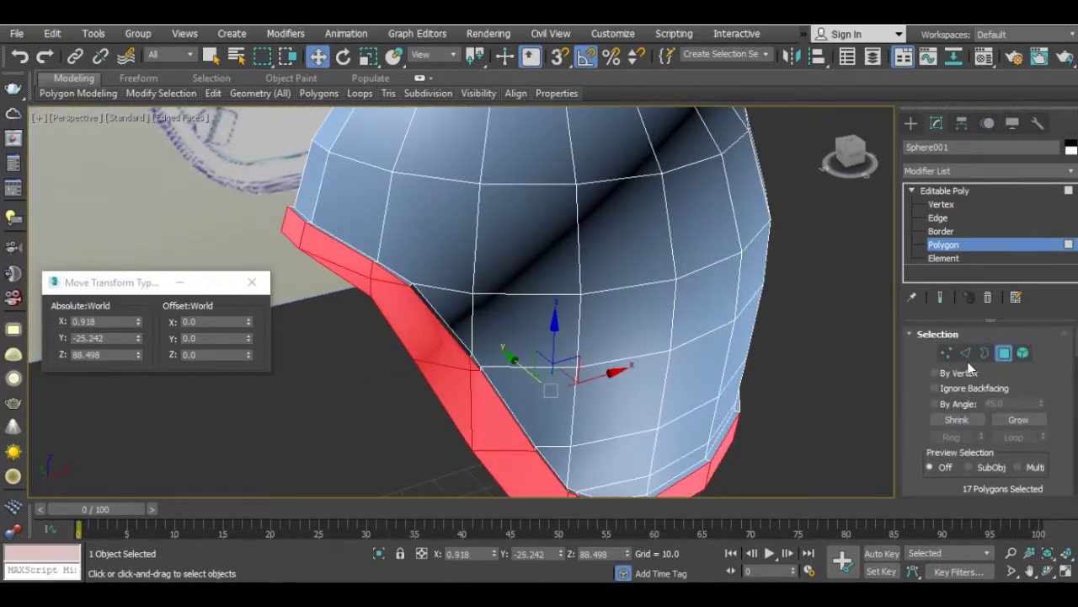
{"action": "left_click", "coordinate": [966, 352], "text": "ctrl+shift"}
Chamfer the selected rim border edges with Amount 0.09 and 2 segments
{"action": "mouse_move", "coordinate": [522, 328]}
{"action": "middle_mouse_down", "text": "alt"}
{"action": "mouse_move", "coordinate": [433, 300]}
{"action": "mouse_move", "coordinate": [459, 337]}
{"action": "middle_mouse_up", "text": "alt"}
{"action": "scroll", "coordinate": [459, 337], "scroll_direction": "up", "scroll_amount": 2}
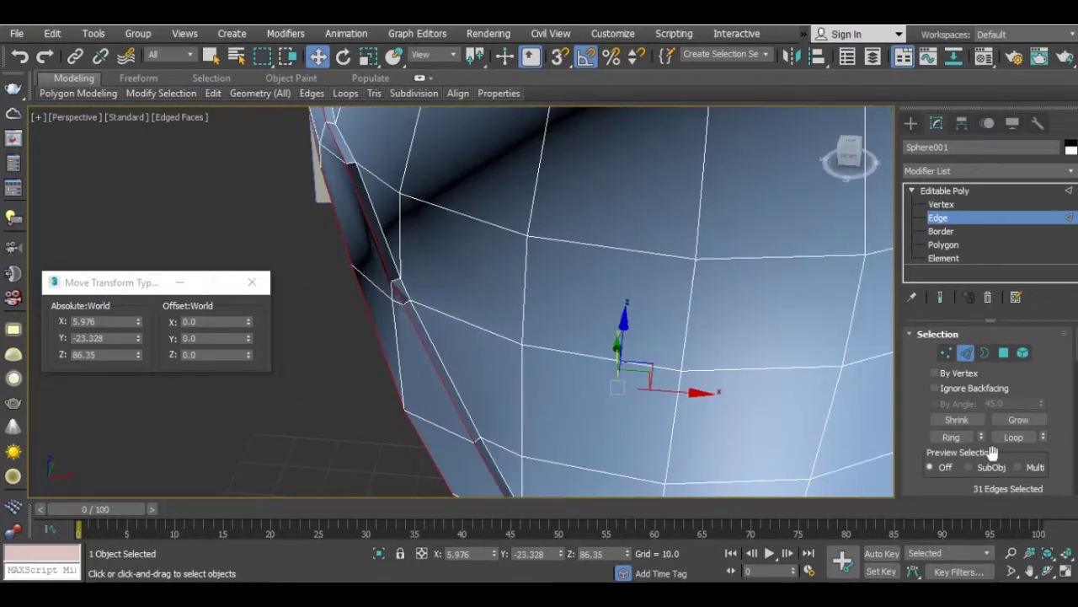
{"action": "scroll", "coordinate": [985, 449], "scroll_direction": "down", "scroll_amount": 2}
{"action": "scroll", "coordinate": [976, 476], "scroll_direction": "down", "scroll_amount": 1}
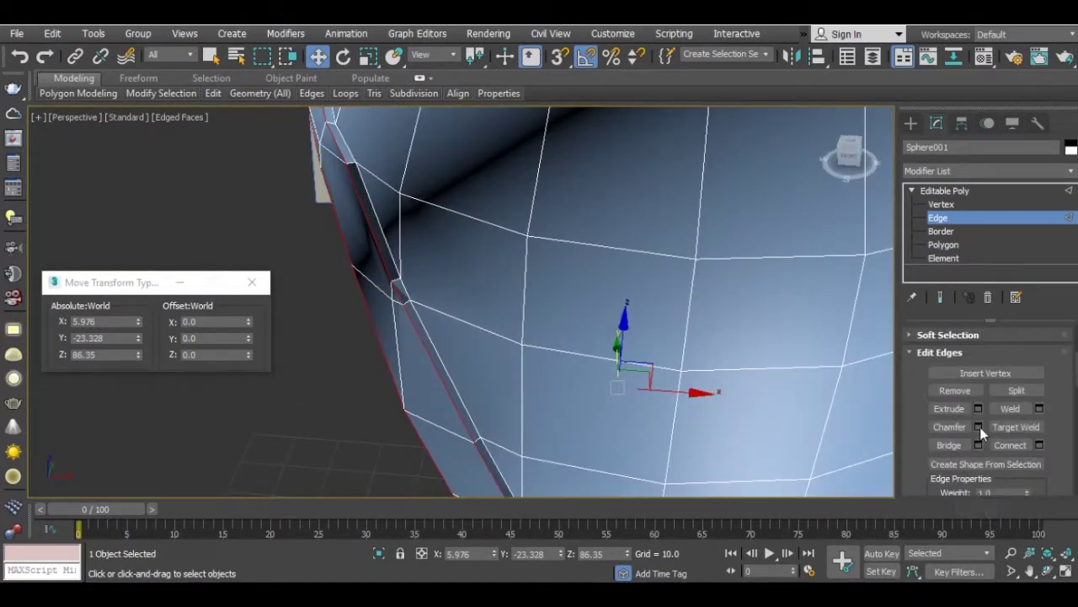
{"action": "key", "text": "ctrl+shift+c"}
{"action": "scroll", "coordinate": [474, 320], "scroll_direction": "up", "scroll_amount": 3}
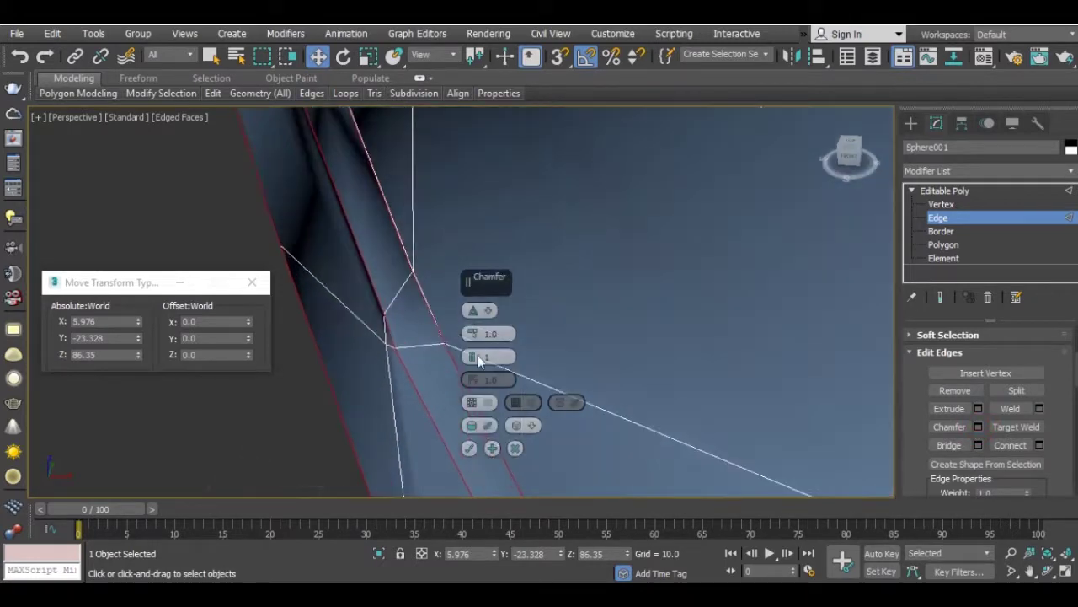
{"action": "left_click_drag", "start_coordinate": [475, 335], "coordinate": [473, 328]}
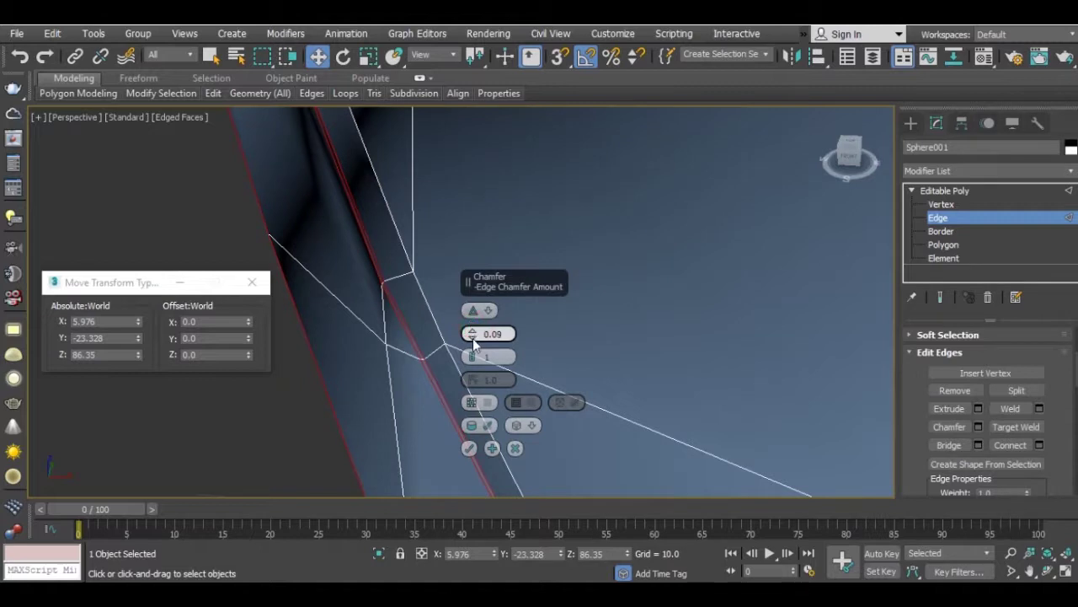
{"action": "left_click", "coordinate": [473, 357]}
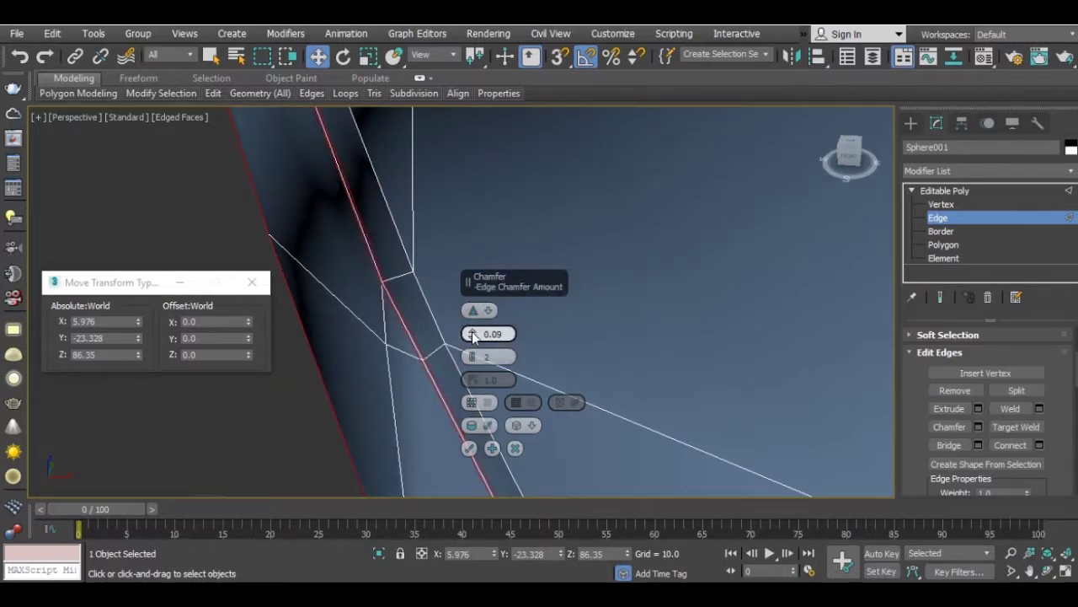
{"action": "left_click", "coordinate": [469, 447]}
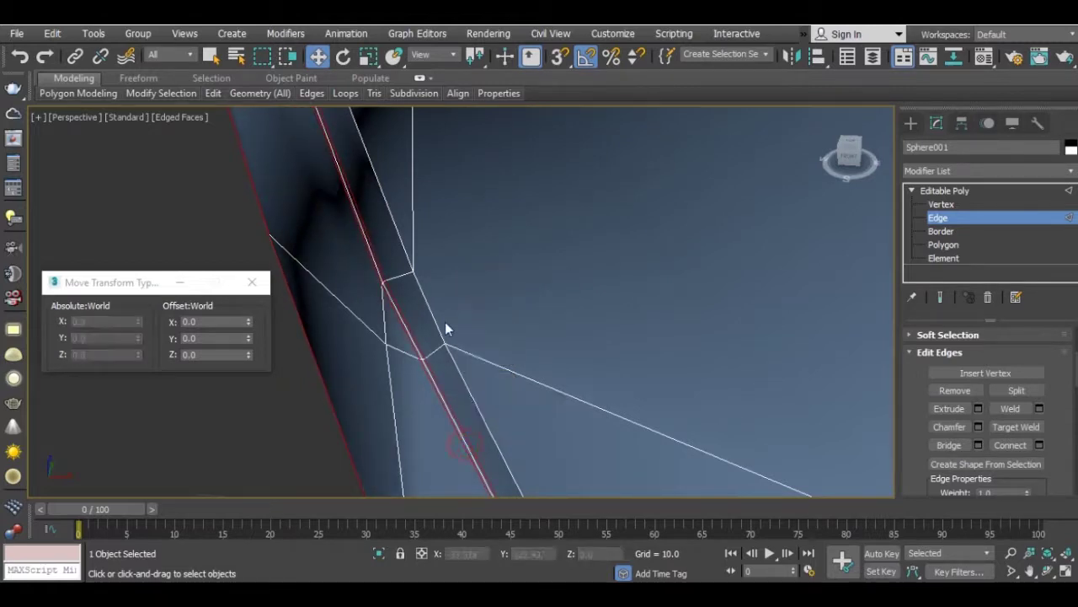
Select edges on the new chamfer band, including the short edge at its corner
{"action": "scroll", "coordinate": [436, 317], "scroll_direction": "down", "scroll_amount": 5}
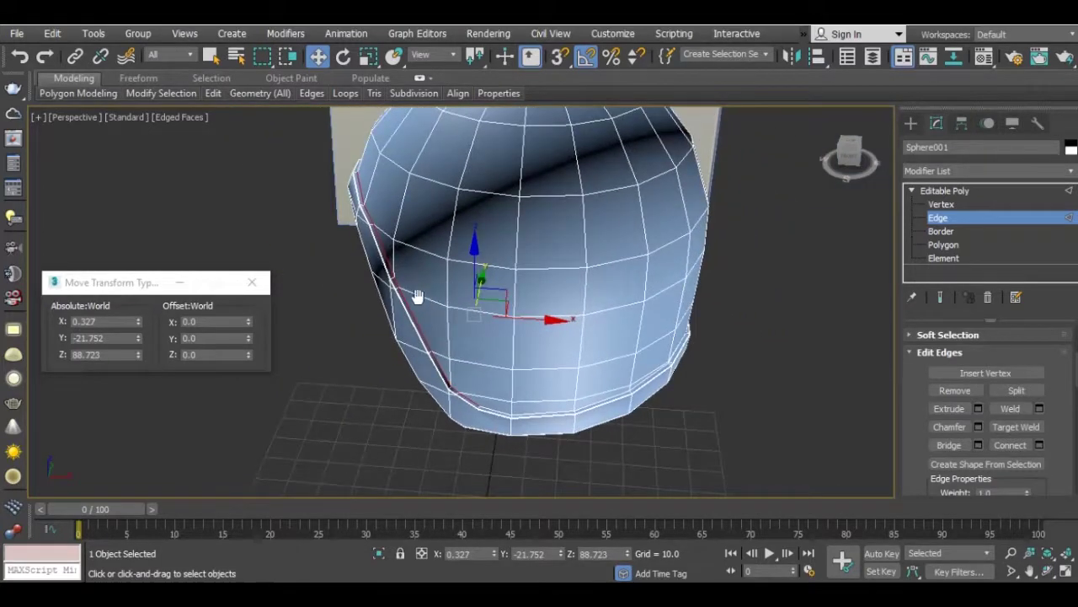
{"action": "scroll", "coordinate": [416, 294], "scroll_direction": "down", "scroll_amount": 3}
{"action": "scroll", "coordinate": [471, 442], "scroll_direction": "up", "scroll_amount": 5}
{"action": "scroll", "coordinate": [537, 261], "scroll_direction": "down", "scroll_amount": 3}
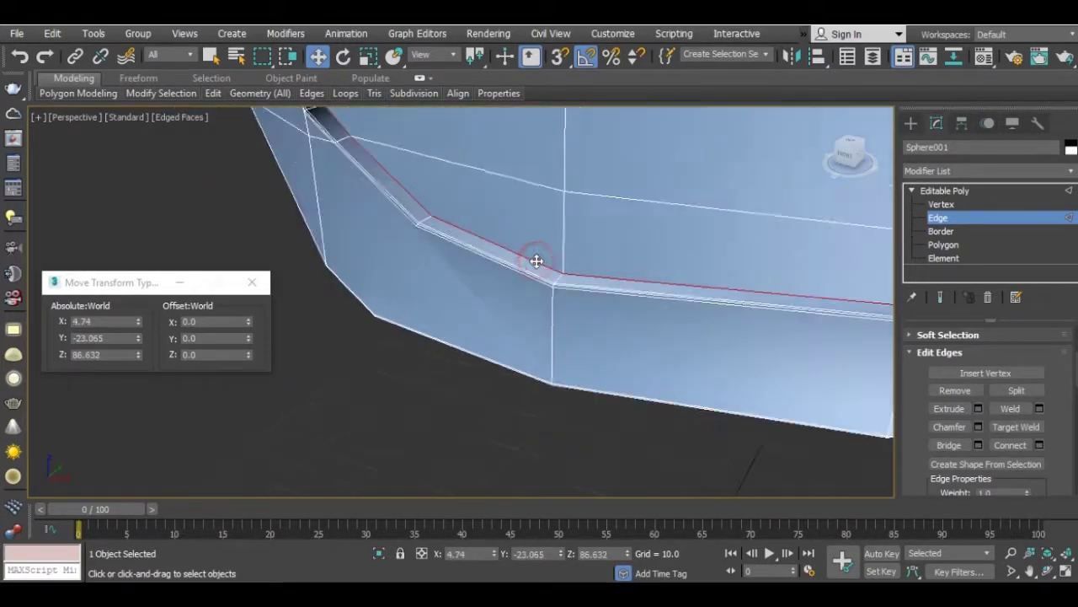
{"action": "scroll", "coordinate": [715, 270], "scroll_direction": "down", "scroll_amount": 3}
{"action": "scroll", "coordinate": [677, 332], "scroll_direction": "up", "scroll_amount": 3}
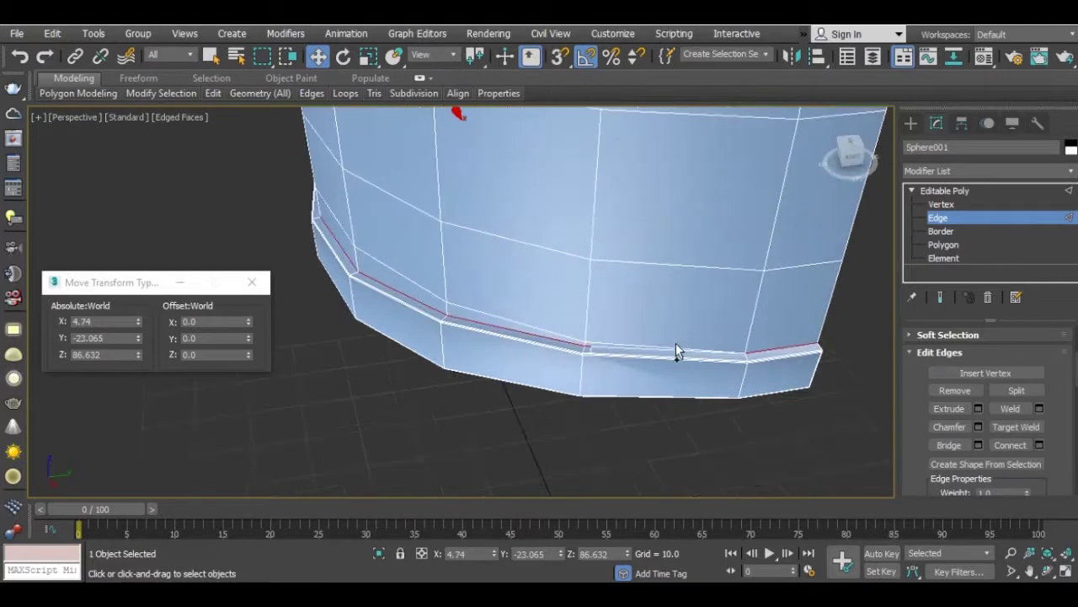
{"action": "scroll", "coordinate": [676, 344], "scroll_direction": "up", "scroll_amount": 3}
{"action": "left_click", "coordinate": [585, 348]}
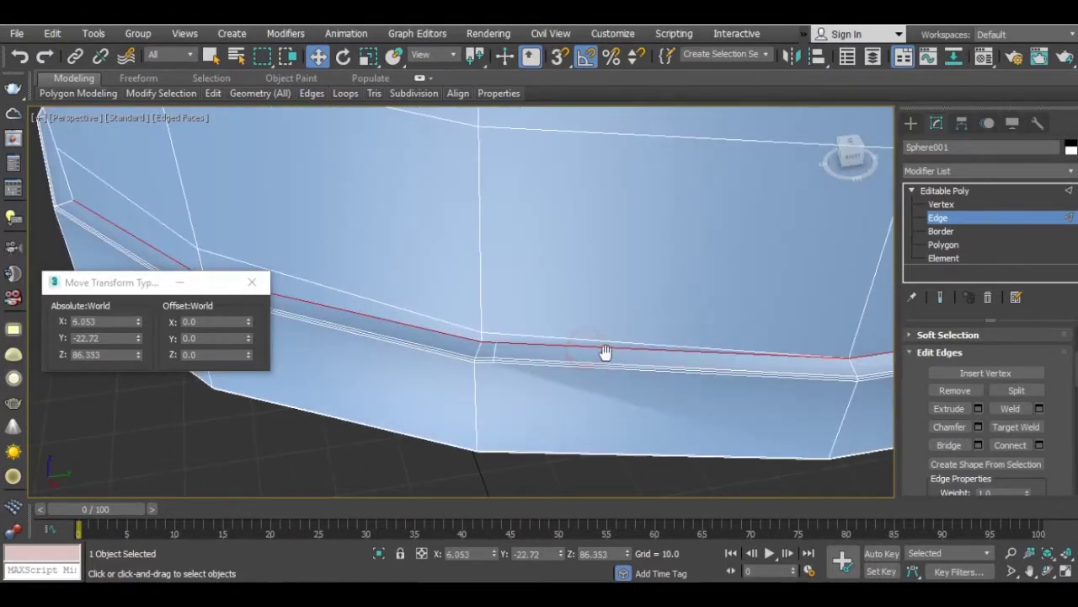
{"action": "scroll", "coordinate": [605, 352], "scroll_direction": "up", "scroll_amount": 3}
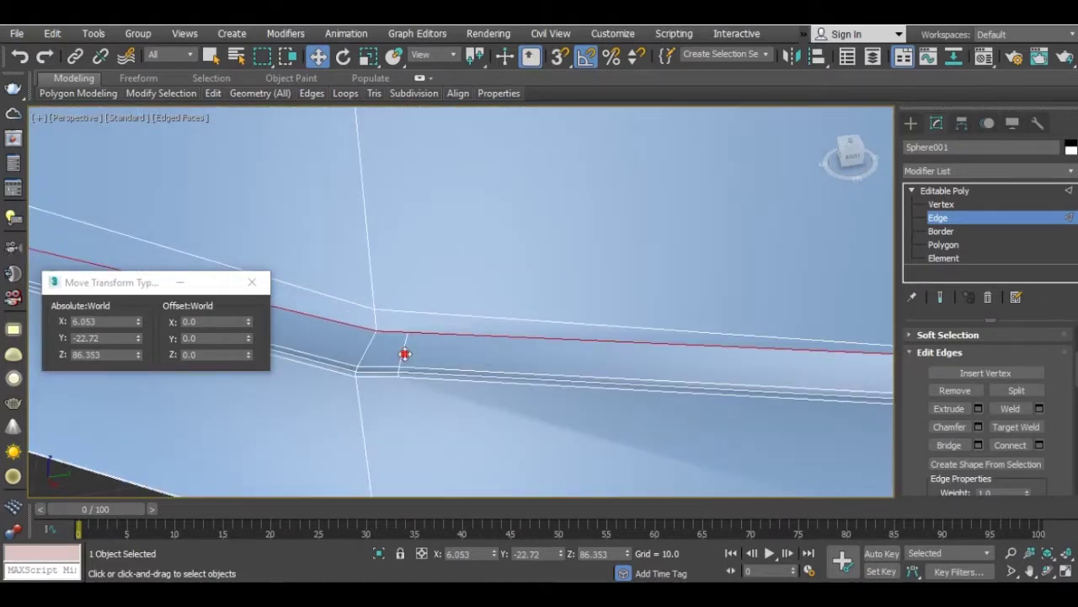
{"action": "left_click", "coordinate": [405, 353]}
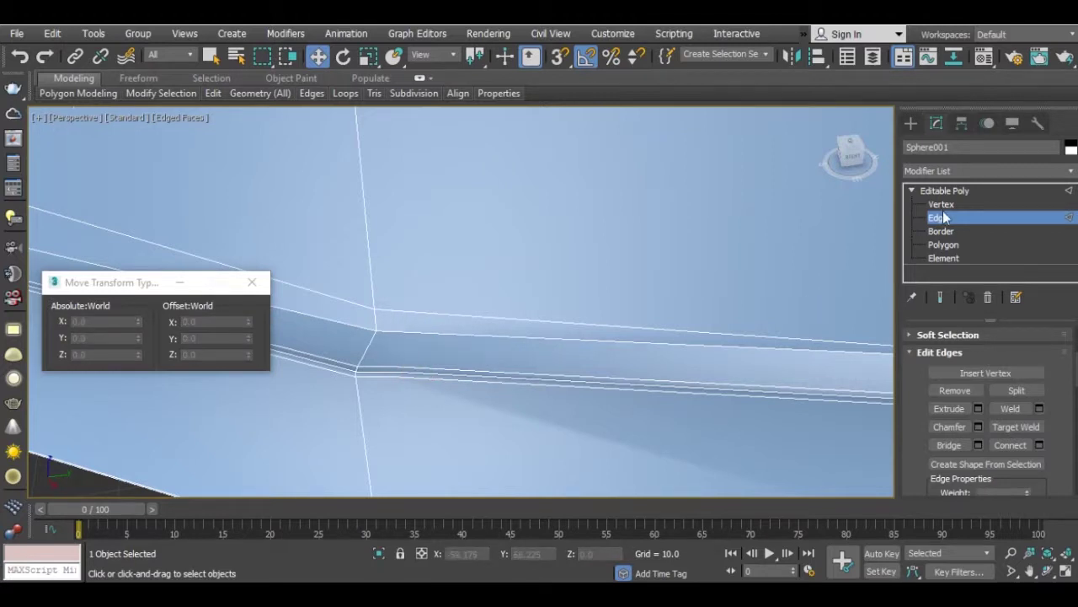
At Vertex level, box-select the vertices at the rim band corner
{"action": "left_click", "coordinate": [942, 205]}
{"action": "left_click_drag", "start_coordinate": [415, 386], "coordinate": [417, 390]}
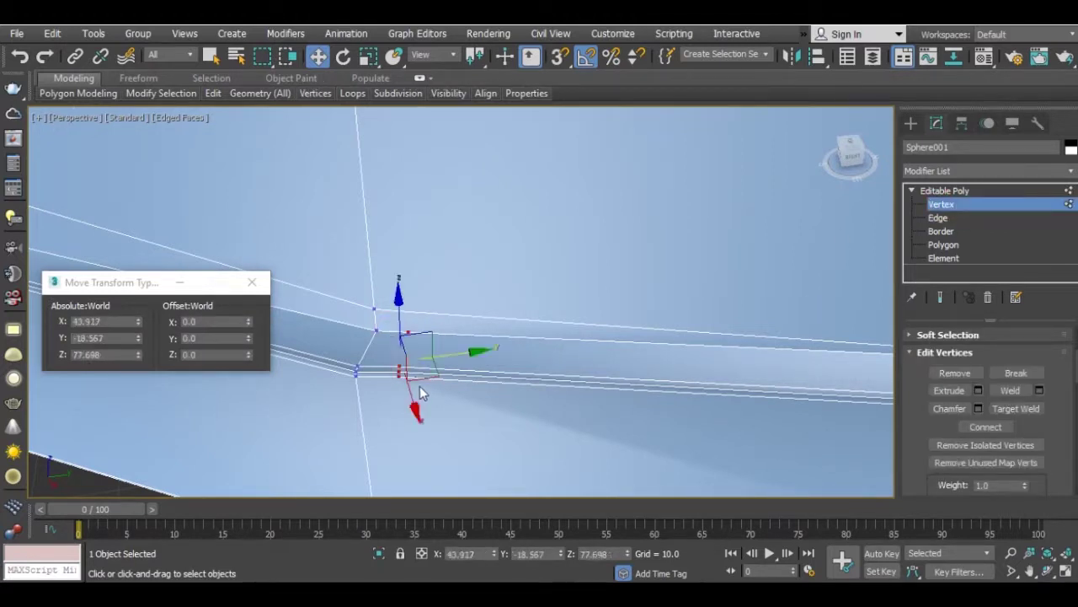
{"action": "scroll", "coordinate": [421, 388], "scroll_direction": "down", "scroll_amount": 5}
{"action": "scroll", "coordinate": [521, 381], "scroll_direction": "up", "scroll_amount": 2}
Back at Edge level, pick a band edge and double-click it to select the whole rim loop
{"action": "left_click", "coordinate": [938, 217]}
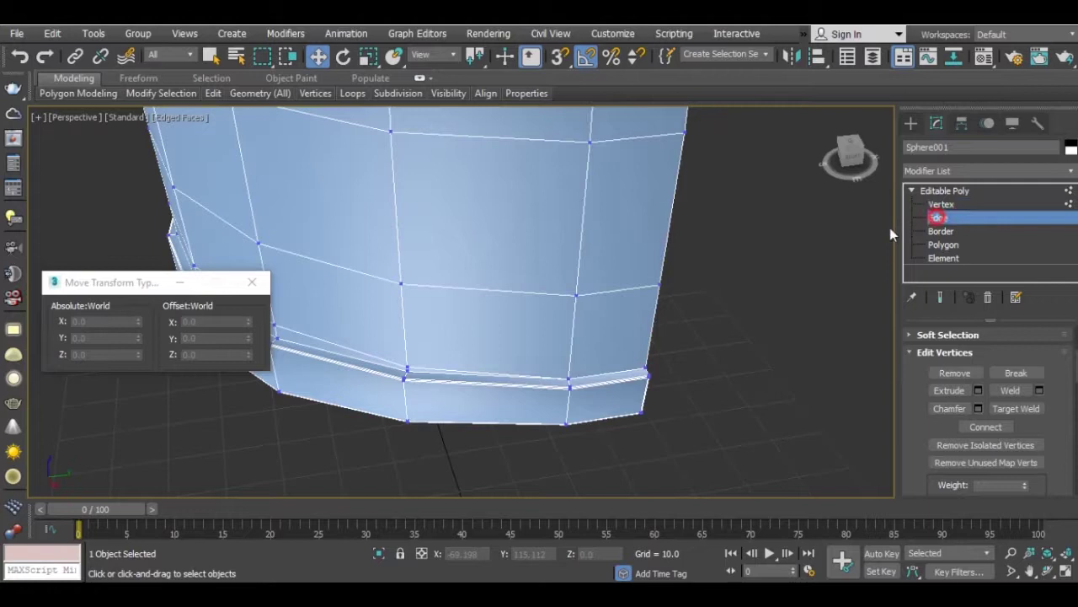
{"action": "scroll", "coordinate": [453, 381], "scroll_direction": "up", "scroll_amount": 3}
{"action": "left_click", "coordinate": [455, 367]}
{"action": "double_click", "coordinate": [741, 377]}
{"action": "scroll", "coordinate": [565, 349], "scroll_direction": "down", "scroll_amount": 3}
{"action": "mouse_move", "coordinate": [566, 349]}
{"action": "middle_mouse_down"}
{"action": "mouse_move", "coordinate": [514, 343]}
{"action": "mouse_move", "coordinate": [604, 329]}
{"action": "mouse_move", "coordinate": [674, 346]}
{"action": "mouse_move", "coordinate": [621, 329]}
{"action": "mouse_move", "coordinate": [578, 348]}
{"action": "mouse_move", "coordinate": [655, 356]}
{"action": "mouse_move", "coordinate": [665, 337]}
{"action": "mouse_move", "coordinate": [708, 331]}
{"action": "mouse_move", "coordinate": [497, 337]}
{"action": "mouse_move", "coordinate": [507, 320]}
{"action": "mouse_move", "coordinate": [660, 328]}
{"action": "mouse_move", "coordinate": [476, 251]}
{"action": "mouse_move", "coordinate": [759, 308]}
{"action": "middle_mouse_up"}
{"action": "scroll", "coordinate": [497, 362], "scroll_direction": "up", "scroll_amount": 4}
{"action": "scroll", "coordinate": [468, 354], "scroll_direction": "down", "scroll_amount": 5}
{"action": "scroll", "coordinate": [497, 337], "scroll_direction": "up", "scroll_amount": 4}
{"action": "scroll", "coordinate": [476, 251], "scroll_direction": "down", "scroll_amount": 3}
{"action": "scroll", "coordinate": [758, 307], "scroll_direction": "up", "scroll_amount": 3}
{"action": "mouse_move", "coordinate": [624, 269]}
{"action": "middle_mouse_down", "text": "alt"}
{"action": "mouse_move", "coordinate": [632, 221]}
{"action": "mouse_move", "coordinate": [436, 311]}
{"action": "middle_mouse_up", "text": "alt"}
{"action": "scroll", "coordinate": [437, 311], "scroll_direction": "up", "scroll_amount": 2}
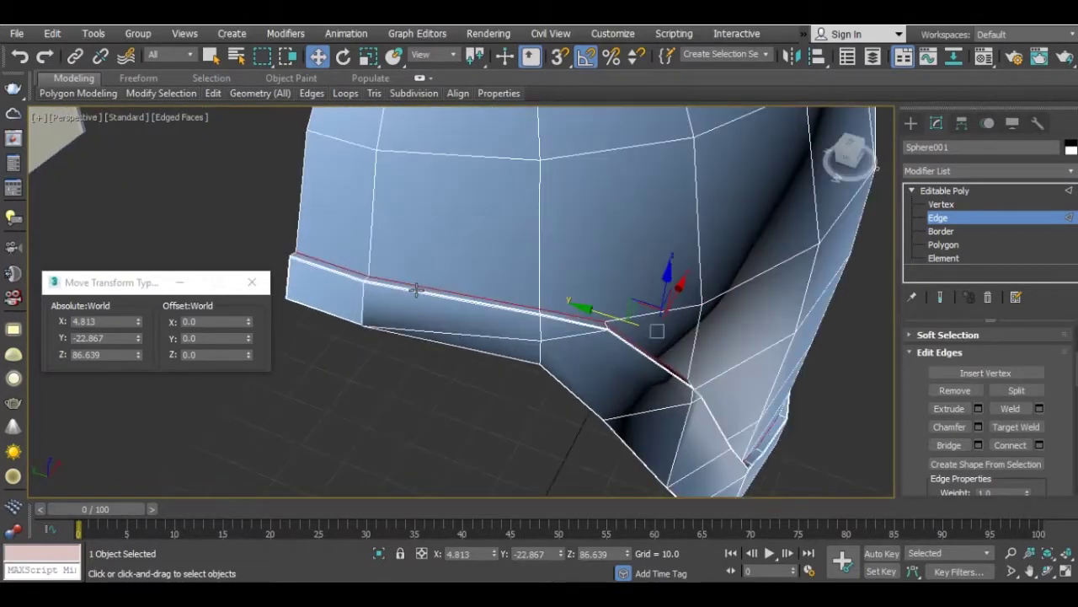
{"action": "scroll", "coordinate": [406, 292], "scroll_direction": "down", "scroll_amount": 3}
Select the edges running along the lower rim band
{"action": "middle_click_drag", "start_coordinate": [520, 294], "coordinate": [508, 280], "text": "alt"}
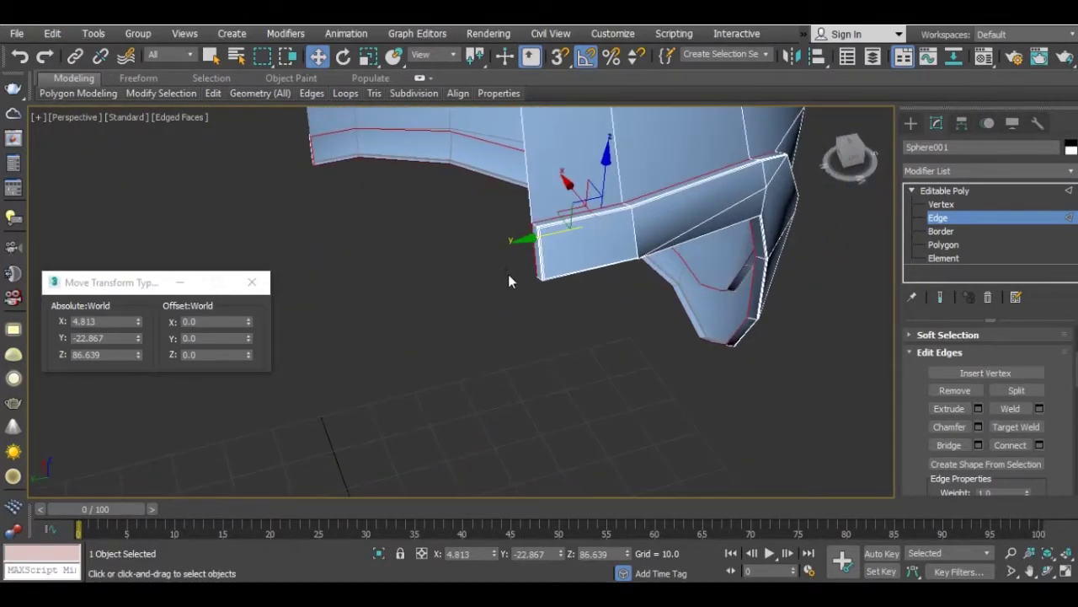
{"action": "mouse_move", "coordinate": [585, 297]}
{"action": "middle_mouse_down", "text": "alt"}
{"action": "mouse_move", "coordinate": [582, 402]}
{"action": "mouse_move", "coordinate": [528, 320]}
{"action": "middle_mouse_up", "text": "alt"}
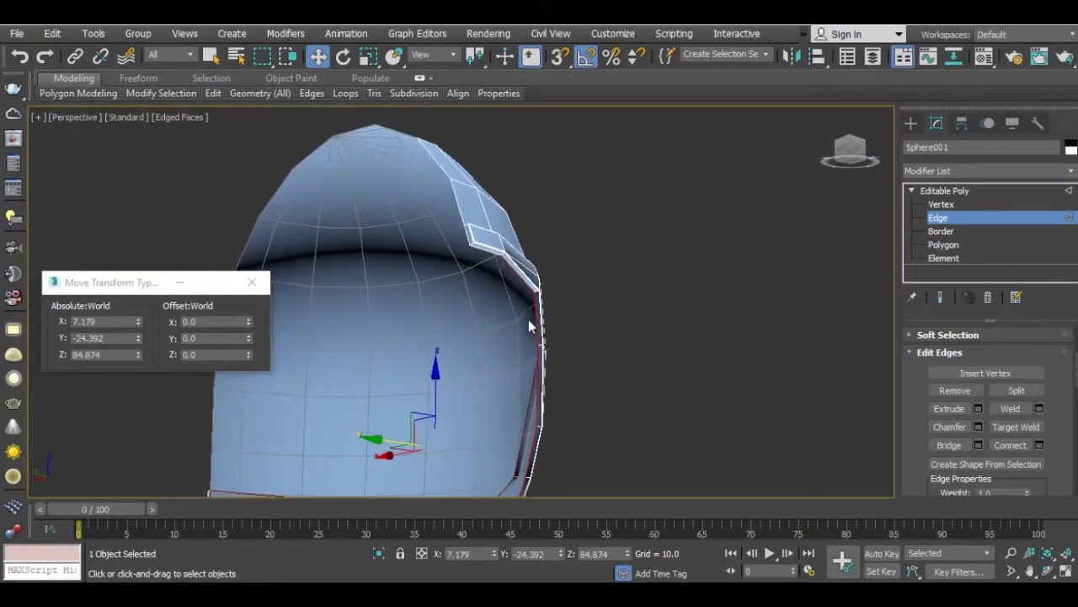
{"action": "scroll", "coordinate": [526, 262], "scroll_direction": "up", "scroll_amount": 2}
{"action": "left_click", "coordinate": [545, 395]}
{"action": "mouse_move", "coordinate": [545, 394]}
{"action": "middle_mouse_down"}
{"action": "mouse_move", "coordinate": [550, 280]}
{"action": "mouse_move", "coordinate": [556, 342]}
{"action": "middle_mouse_up"}
{"action": "left_click", "coordinate": [549, 343]}
{"action": "left_click", "coordinate": [534, 417]}
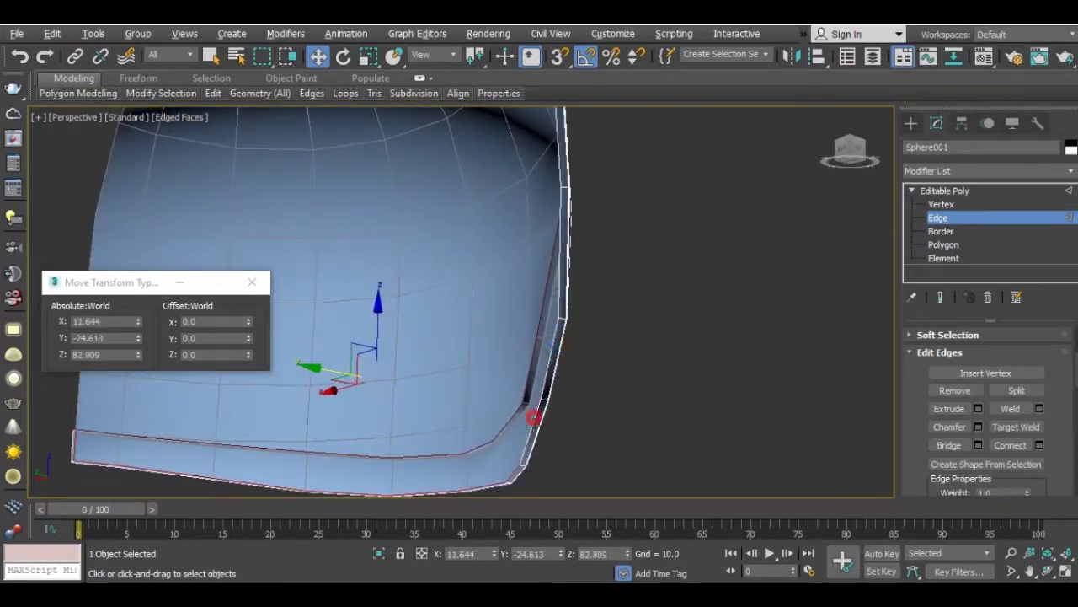
{"action": "left_click", "coordinate": [515, 474]}
{"action": "mouse_move", "coordinate": [515, 475]}
{"action": "middle_mouse_down", "text": "alt"}
{"action": "mouse_move", "coordinate": [544, 380]}
{"action": "mouse_move", "coordinate": [640, 435]}
{"action": "middle_mouse_up", "text": "alt"}
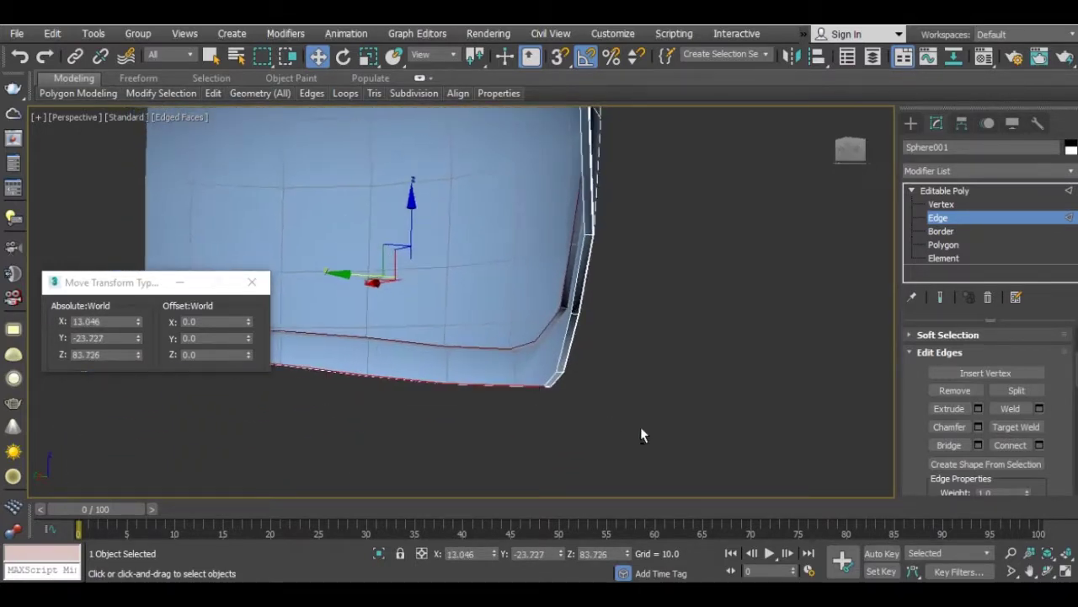
{"action": "left_click", "coordinate": [393, 382]}
{"action": "middle_click_drag", "start_coordinate": [394, 382], "coordinate": [525, 400]}
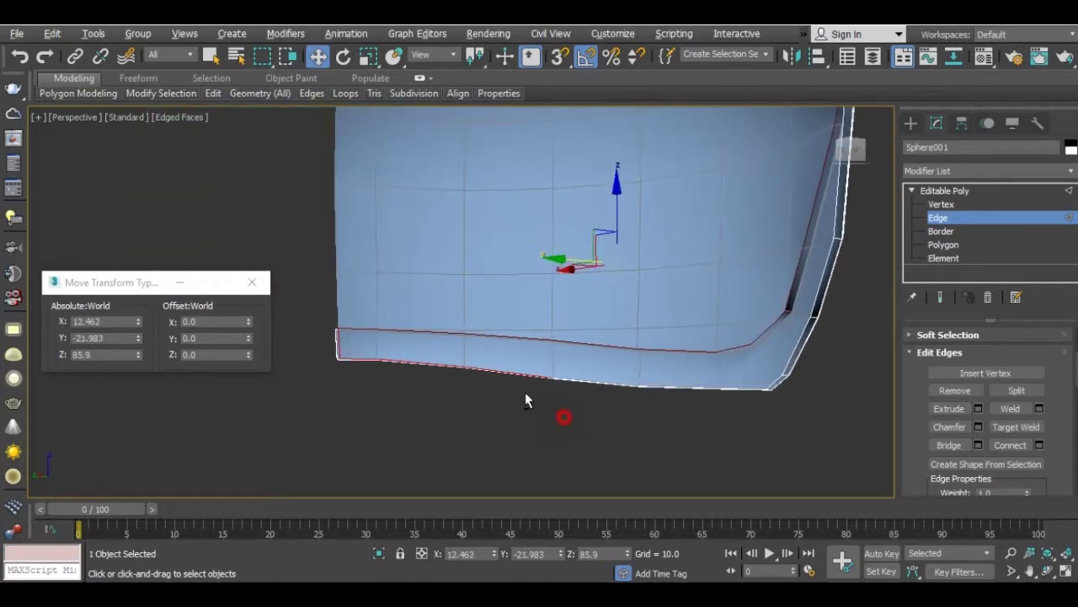
{"action": "left_click_drag", "start_coordinate": [417, 360], "coordinate": [399, 385]}
{"action": "left_click_drag", "start_coordinate": [318, 359], "coordinate": [319, 360]}
{"action": "mouse_move", "coordinate": [534, 357]}
{"action": "middle_mouse_down", "text": "alt"}
{"action": "mouse_move", "coordinate": [441, 356]}
{"action": "mouse_move", "coordinate": [472, 380]}
{"action": "mouse_move", "coordinate": [611, 402]}
{"action": "mouse_move", "coordinate": [594, 417]}
{"action": "middle_mouse_up", "text": "alt"}
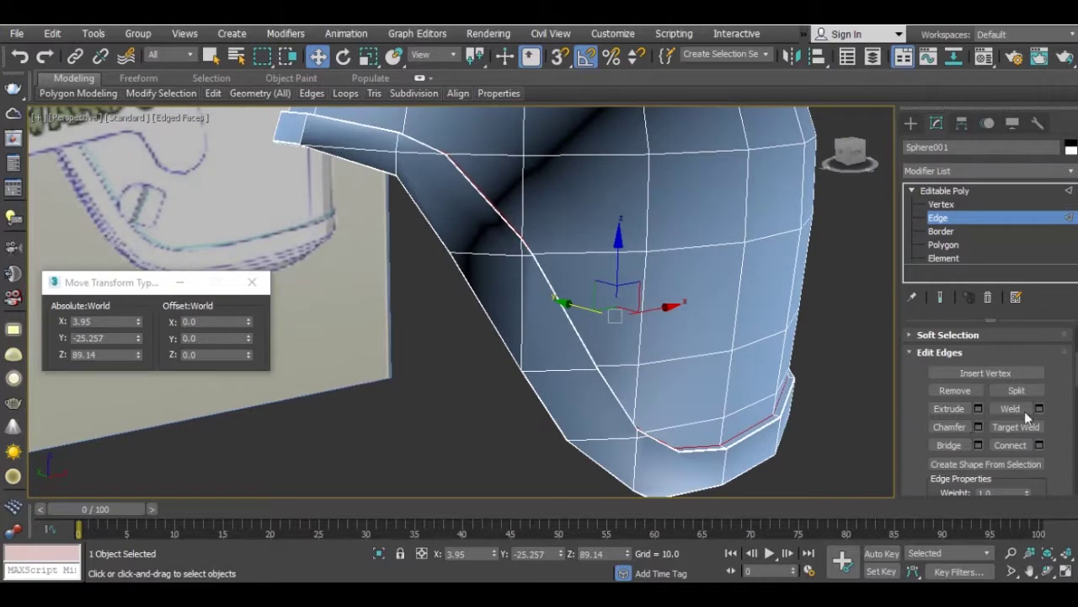
Chamfer the band edges by 0.12 with 2 segments, then return to Editable Poly object level
{"action": "scroll", "coordinate": [716, 366], "scroll_direction": "up", "scroll_amount": 2}
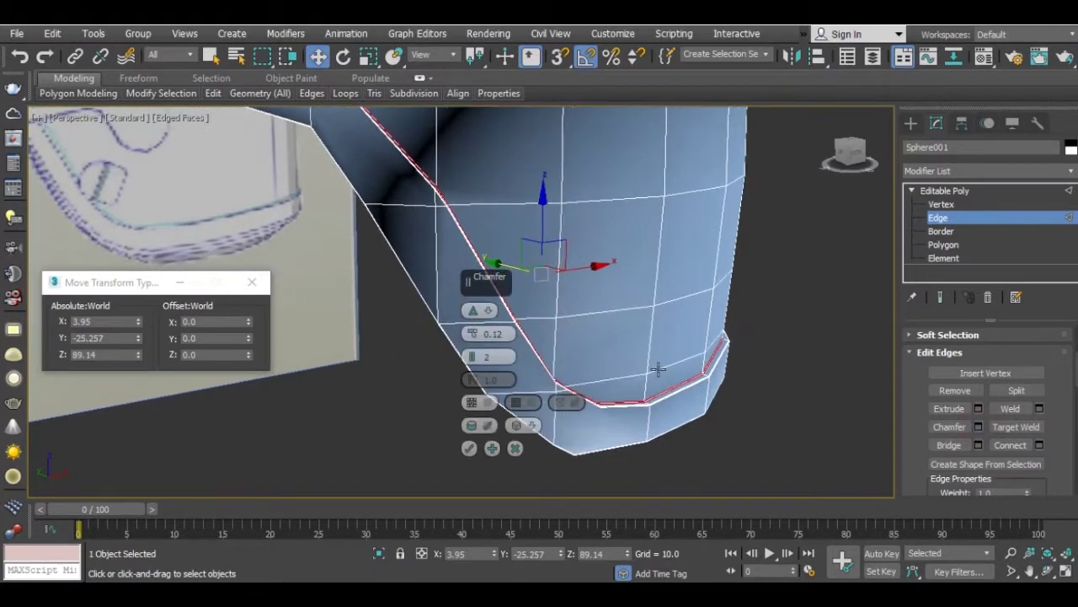
{"action": "scroll", "coordinate": [671, 390], "scroll_direction": "up", "scroll_amount": 4}
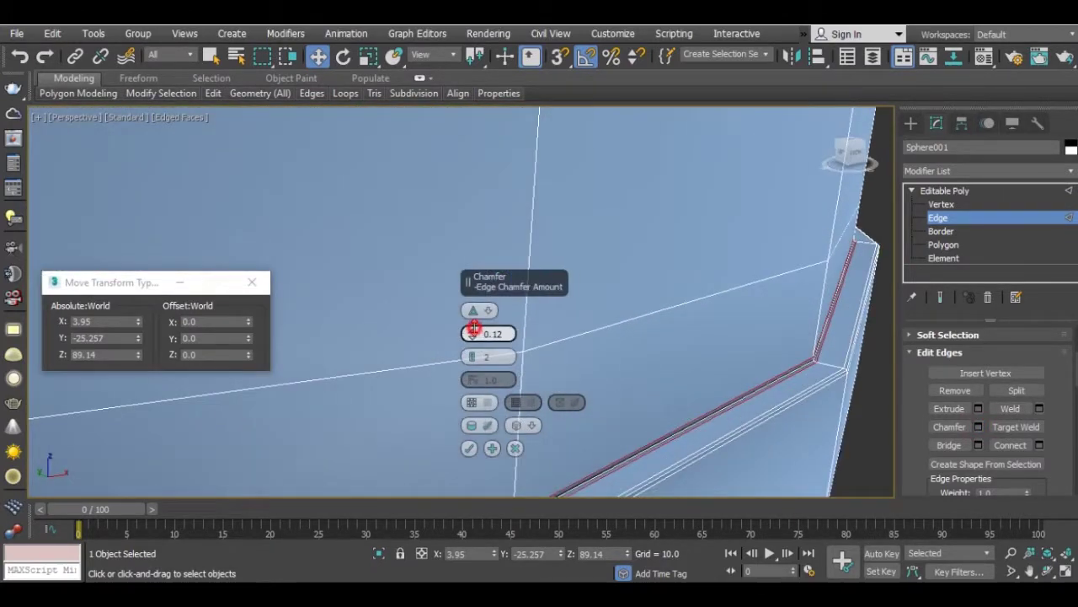
{"action": "left_click", "coordinate": [469, 448]}
{"action": "scroll", "coordinate": [678, 358], "scroll_direction": "down", "scroll_amount": 5}
{"action": "mouse_move", "coordinate": [675, 350]}
{"action": "middle_mouse_down", "text": "alt"}
{"action": "mouse_move", "coordinate": [640, 362]}
{"action": "mouse_move", "coordinate": [603, 295]}
{"action": "middle_mouse_up", "text": "alt"}
{"action": "left_click", "coordinate": [944, 190]}
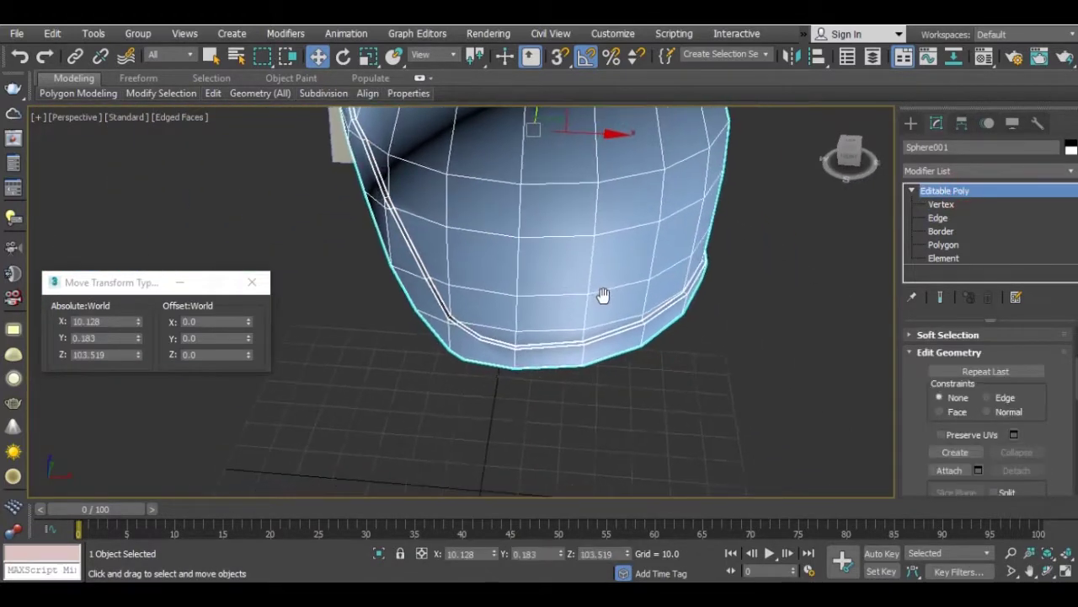
Turn on NURMS smoothing with 2 iterations and hide the wireframe overlay (F4)
{"action": "scroll", "coordinate": [590, 321], "scroll_direction": "up", "scroll_amount": 2}
{"action": "scroll", "coordinate": [623, 354], "scroll_direction": "up", "scroll_amount": 2}
{"action": "scroll", "coordinate": [674, 366], "scroll_direction": "up", "scroll_amount": 3}
{"action": "scroll", "coordinate": [641, 345], "scroll_direction": "down", "scroll_amount": 3}
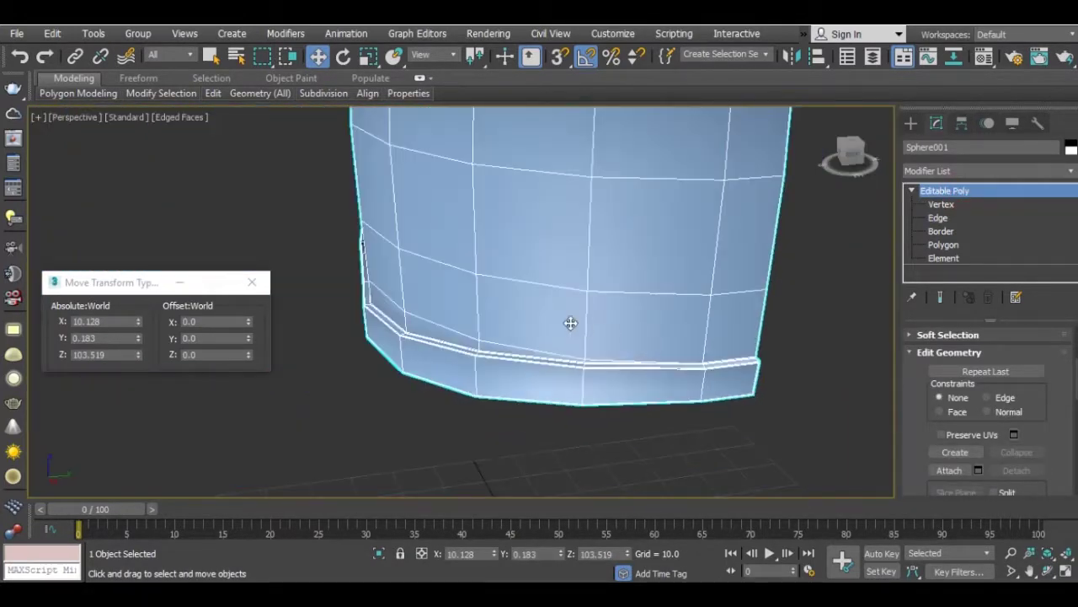
{"action": "scroll", "coordinate": [688, 345], "scroll_direction": "down", "scroll_amount": 2}
{"action": "mouse_move", "coordinate": [689, 345]}
{"action": "middle_mouse_down", "text": "alt"}
{"action": "mouse_move", "coordinate": [497, 256]}
{"action": "mouse_move", "coordinate": [498, 325]}
{"action": "mouse_move", "coordinate": [600, 310]}
{"action": "mouse_move", "coordinate": [641, 329]}
{"action": "middle_mouse_up", "text": "alt"}
{"action": "scroll", "coordinate": [1042, 448], "scroll_direction": "down", "scroll_amount": 3}
{"action": "scroll", "coordinate": [1045, 447], "scroll_direction": "down", "scroll_amount": 3}
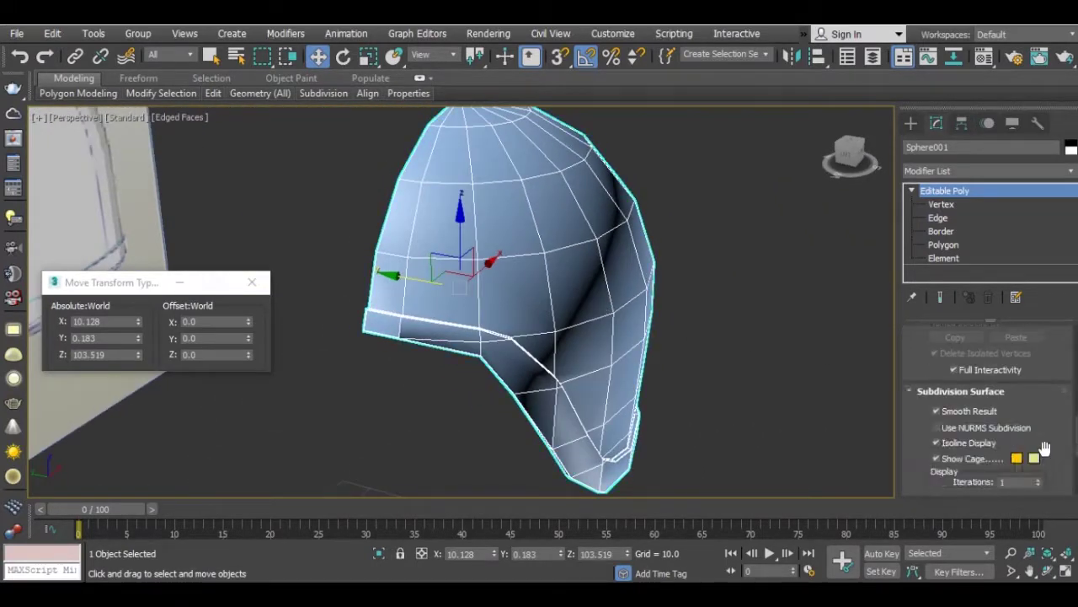
{"action": "left_click", "coordinate": [937, 427]}
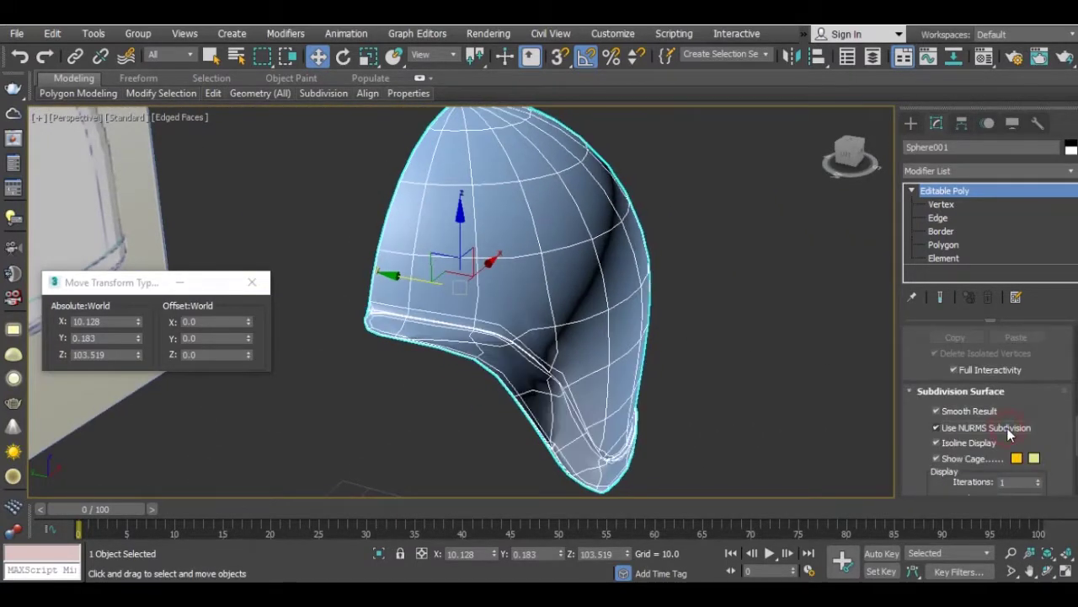
{"action": "left_click", "coordinate": [1039, 479]}
{"action": "key", "text": "F4"}
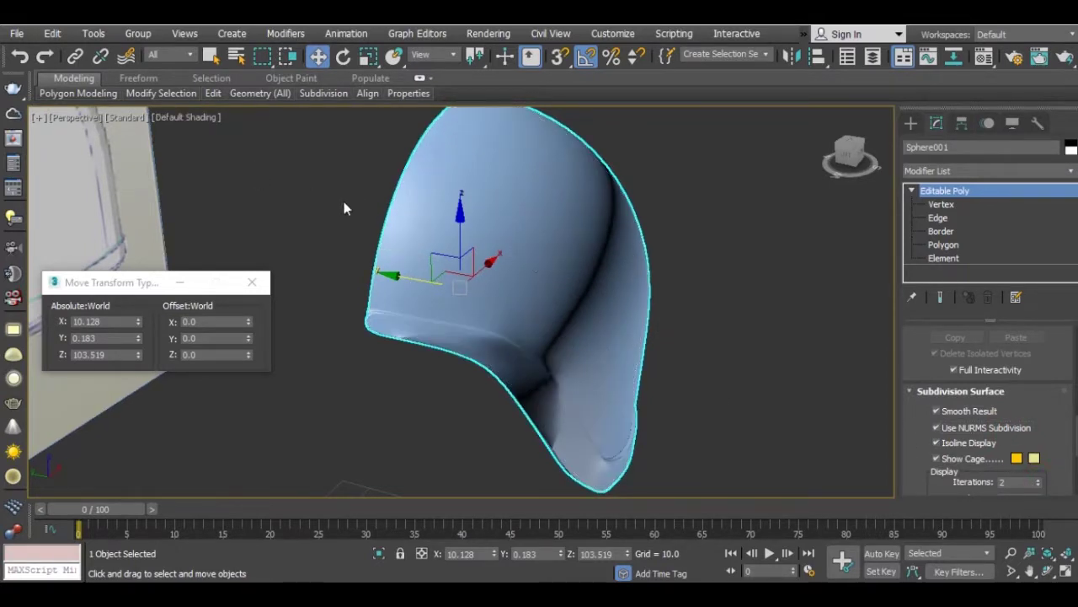
Review the smoothed helmet in high-quality shading, then switch NURMS smoothing off and view from the side
{"action": "mouse_move", "coordinate": [530, 263]}
{"action": "middle_mouse_down", "text": "alt"}
{"action": "mouse_move", "coordinate": [437, 263]}
{"action": "mouse_move", "coordinate": [125, 136]}
{"action": "middle_mouse_up", "text": "alt"}
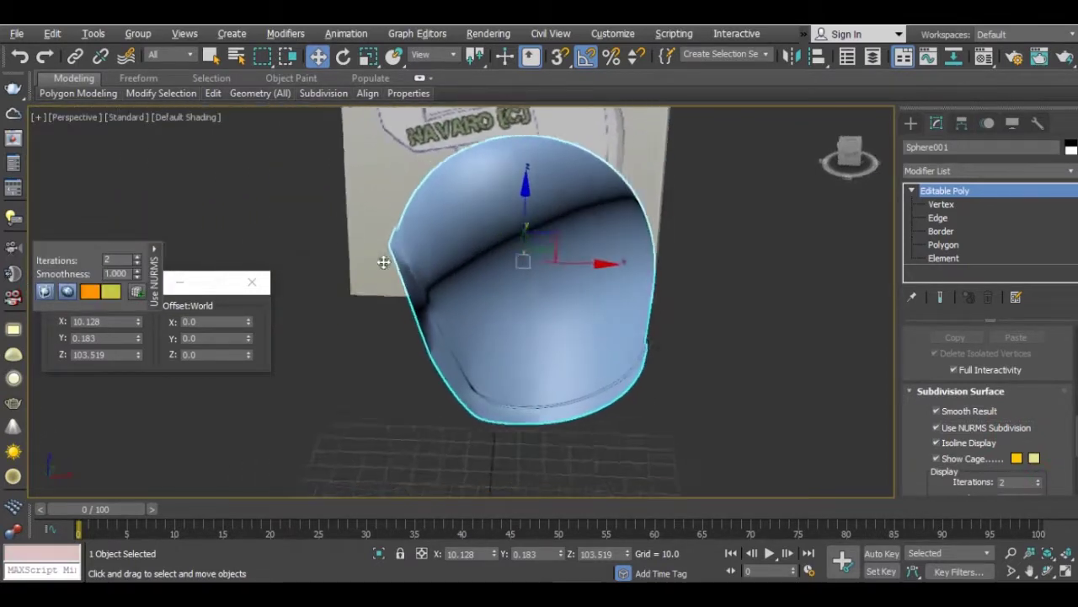
{"action": "left_click", "coordinate": [141, 121]}
{"action": "left_click", "coordinate": [189, 133]}
{"action": "middle_click_drag", "start_coordinate": [491, 294], "coordinate": [578, 287], "text": "alt"}
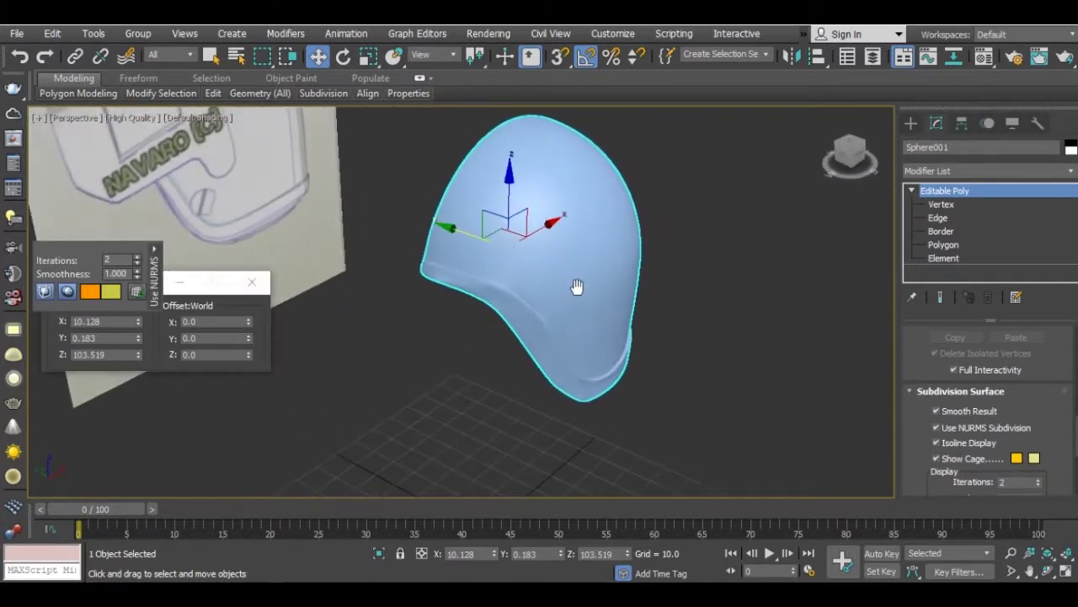
{"action": "scroll", "coordinate": [577, 288], "scroll_direction": "up", "scroll_amount": 5}
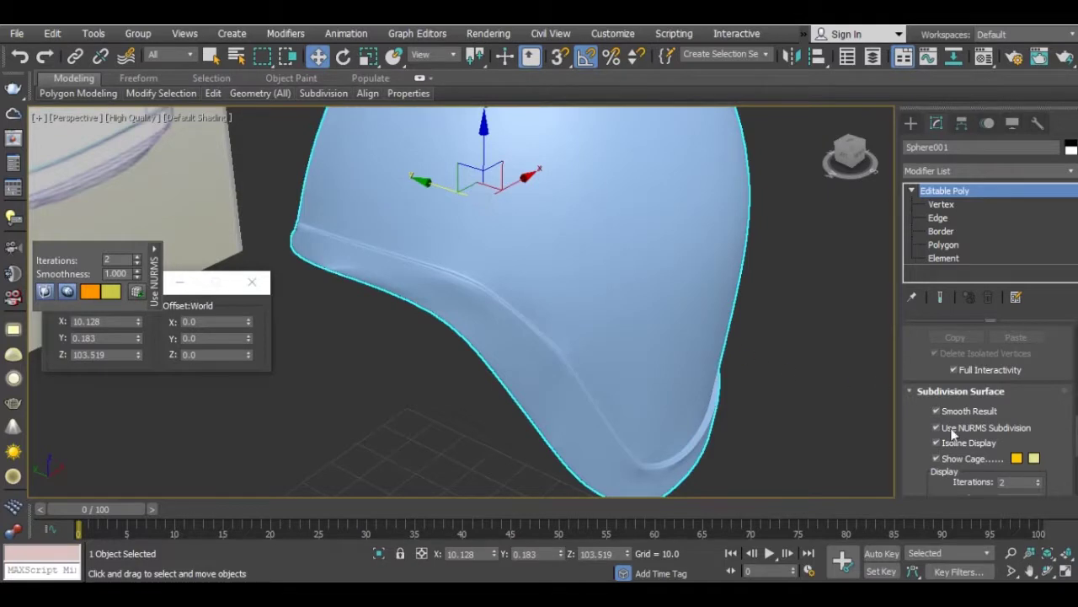
{"action": "left_click", "coordinate": [976, 429]}
{"action": "mouse_move", "coordinate": [464, 269]}
{"action": "middle_mouse_down", "text": "alt"}
{"action": "mouse_move", "coordinate": [519, 273]}
{"action": "mouse_move", "coordinate": [501, 272]}
{"action": "middle_mouse_up", "text": "alt"}
At Edge level, turn on Edged Faces shading and frame the helmet's lip corner
{"action": "left_click", "coordinate": [937, 218]}
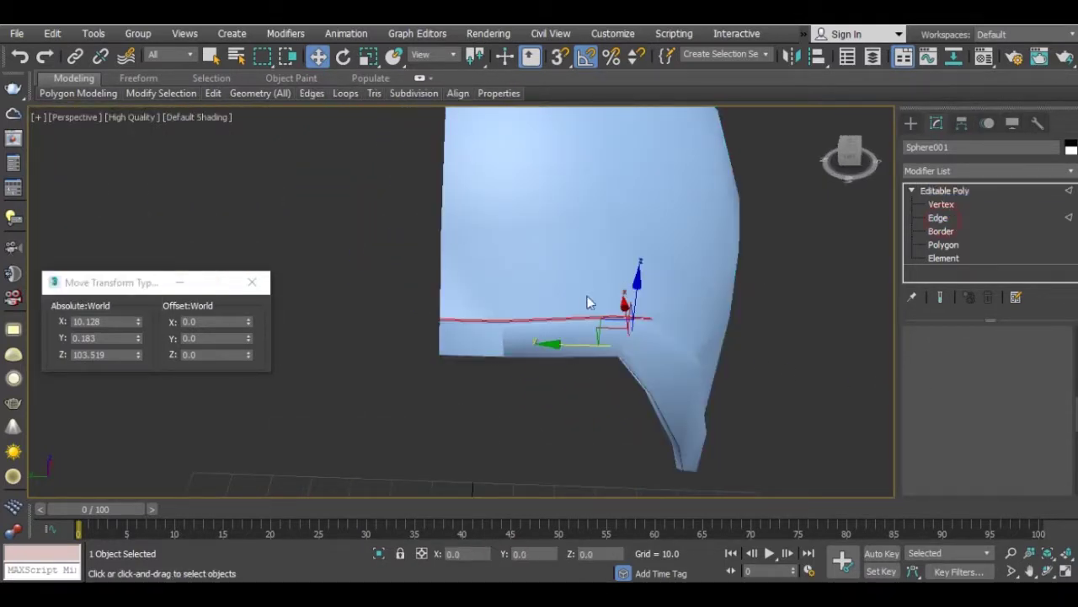
{"action": "left_click", "coordinate": [199, 118]}
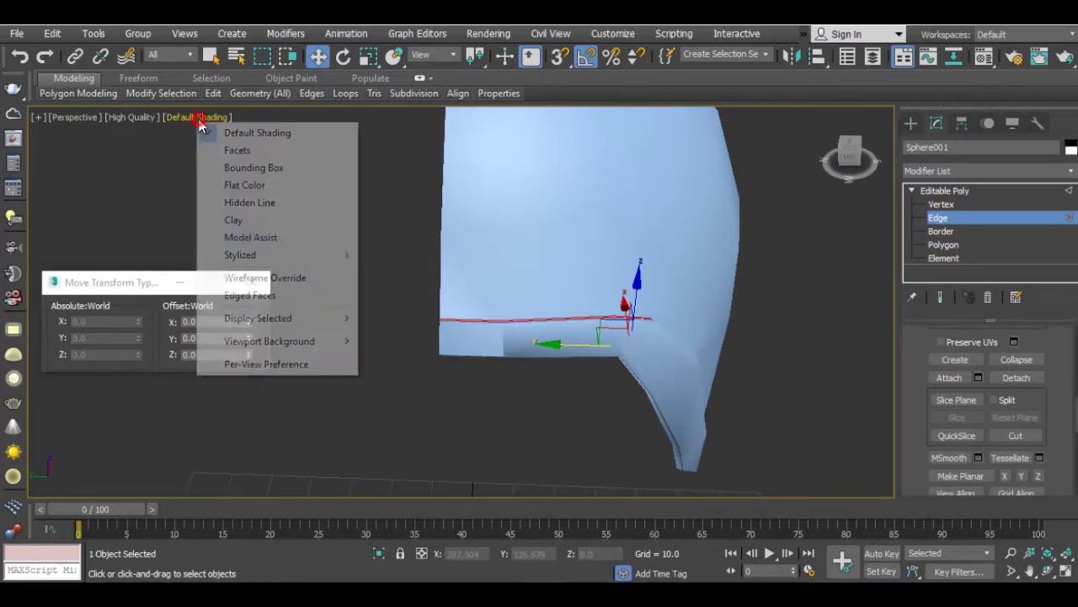
{"action": "left_click", "coordinate": [240, 293]}
{"action": "mouse_move", "coordinate": [589, 304]}
{"action": "middle_mouse_down"}
{"action": "mouse_move", "coordinate": [458, 277]}
{"action": "mouse_move", "coordinate": [484, 329]}
{"action": "middle_mouse_up"}
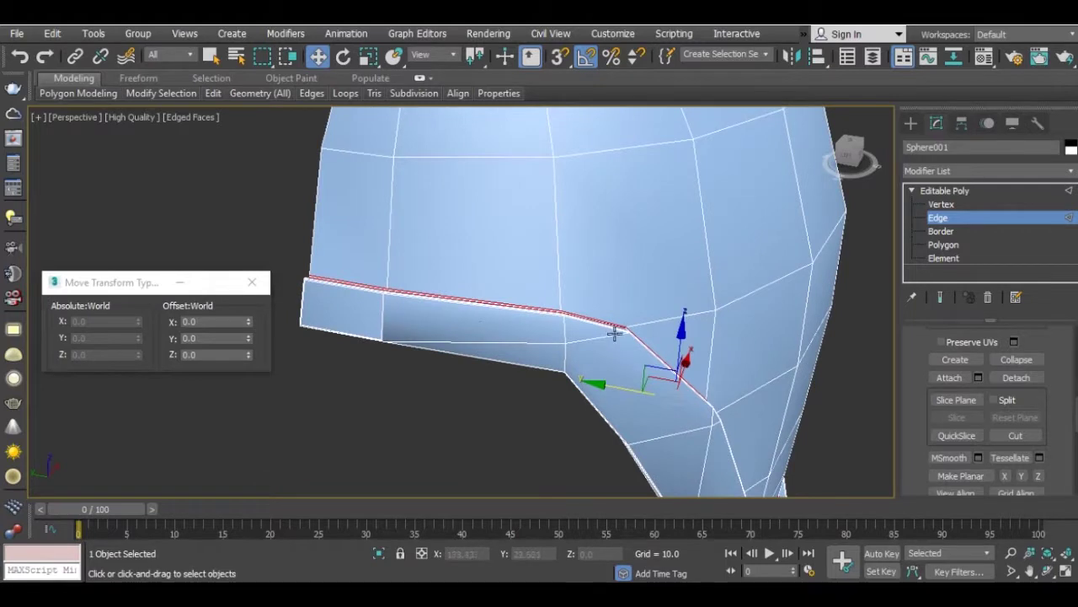
{"action": "middle_click_drag", "start_coordinate": [570, 328], "coordinate": [587, 333], "text": "alt"}
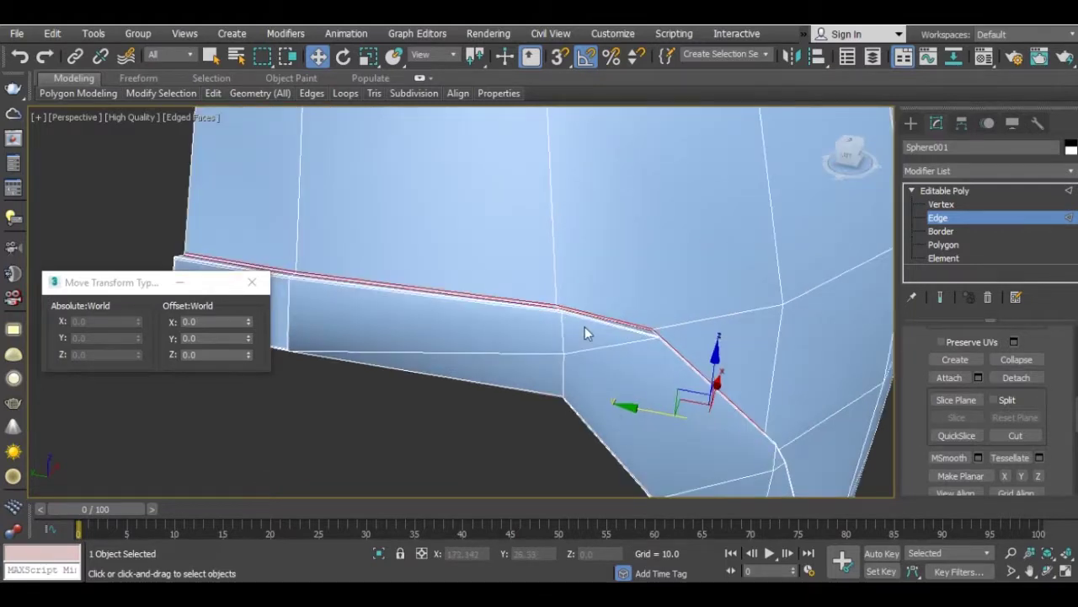
Select and then clear edges at the lip's front end, and activate the Cut tool
{"action": "left_click", "coordinate": [405, 360]}
{"action": "scroll", "coordinate": [477, 356], "scroll_direction": "down", "scroll_amount": 2}
{"action": "scroll", "coordinate": [467, 346], "scroll_direction": "down", "scroll_amount": 2}
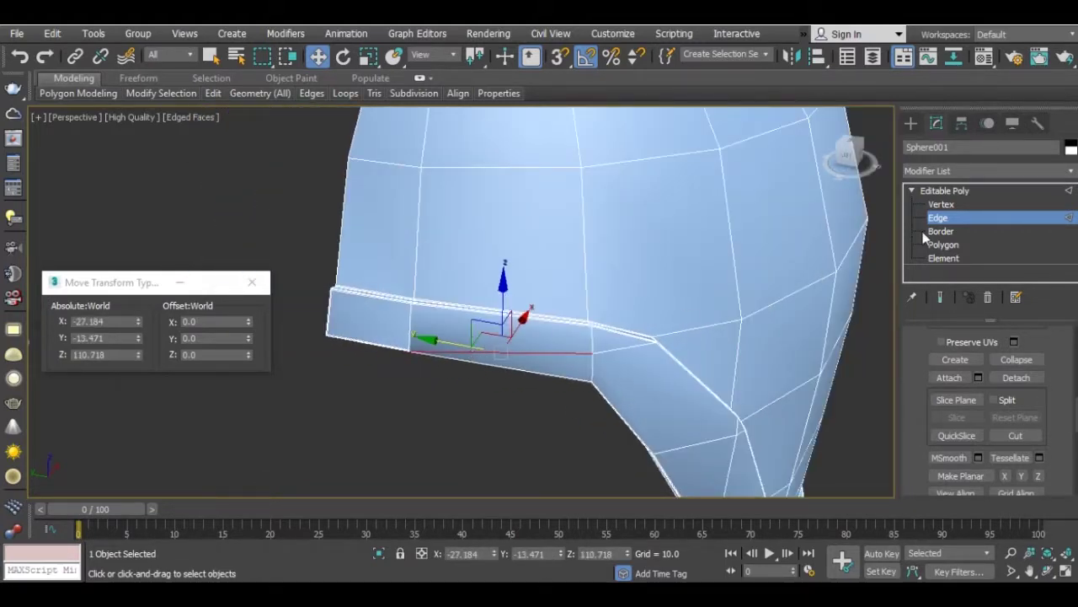
{"action": "left_click_drag", "start_coordinate": [361, 311], "coordinate": [393, 335]}
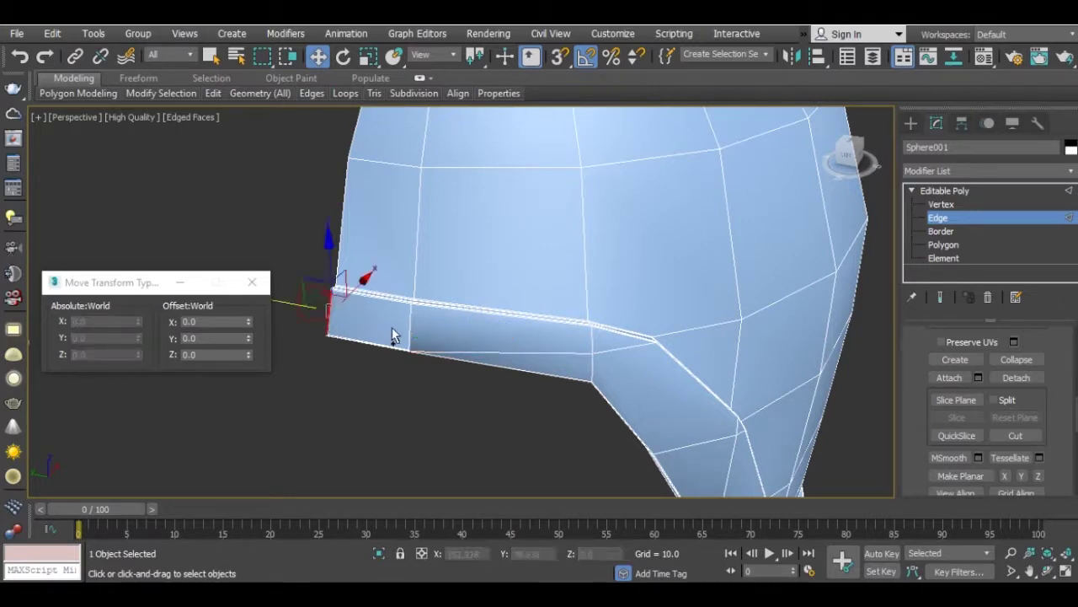
{"action": "left_click", "coordinate": [540, 345], "text": "ctrl"}
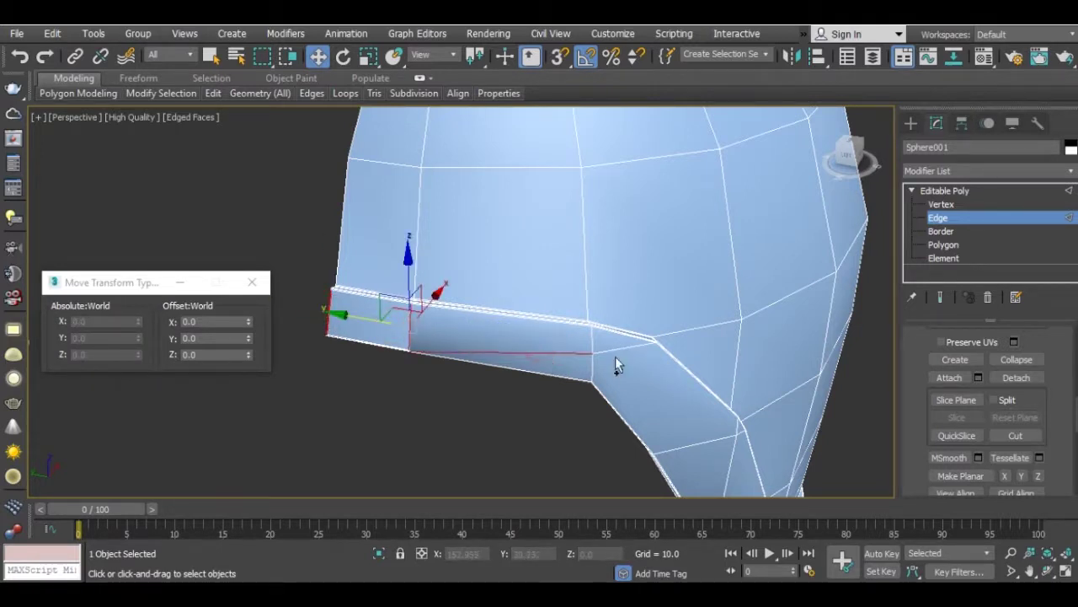
{"action": "middle_click_drag", "start_coordinate": [610, 364], "coordinate": [509, 336]}
{"action": "left_click", "coordinate": [511, 323], "text": "alt"}
{"action": "left_click", "coordinate": [491, 311]}
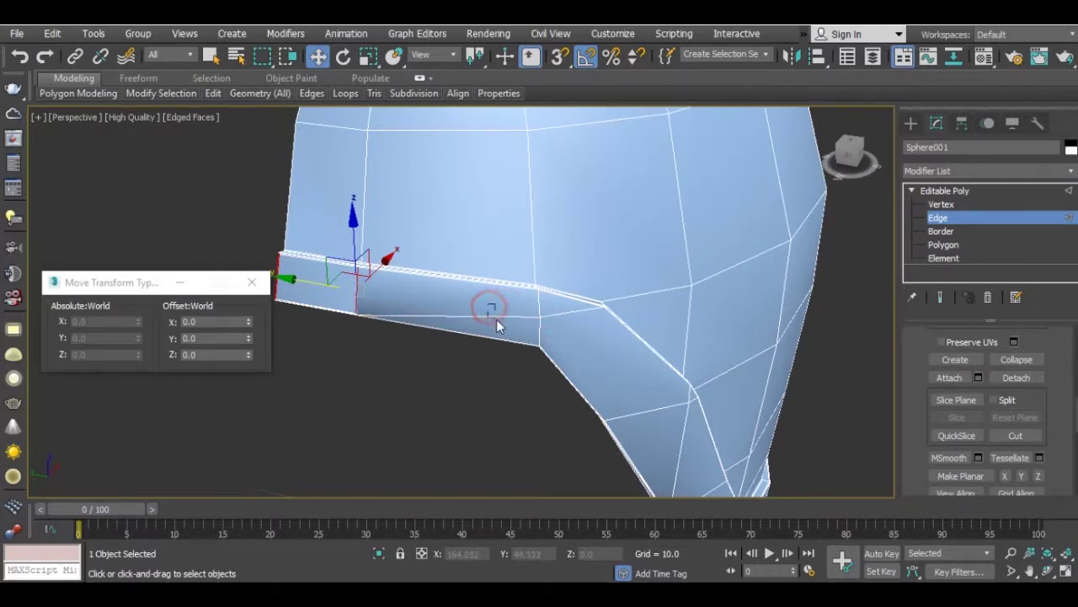
{"action": "left_click", "coordinate": [1015, 435]}
Cut a new edge from the lip's front edge through the corner vertex, down the flank, and along the rim to its far edge
{"action": "left_click", "coordinate": [541, 317]}
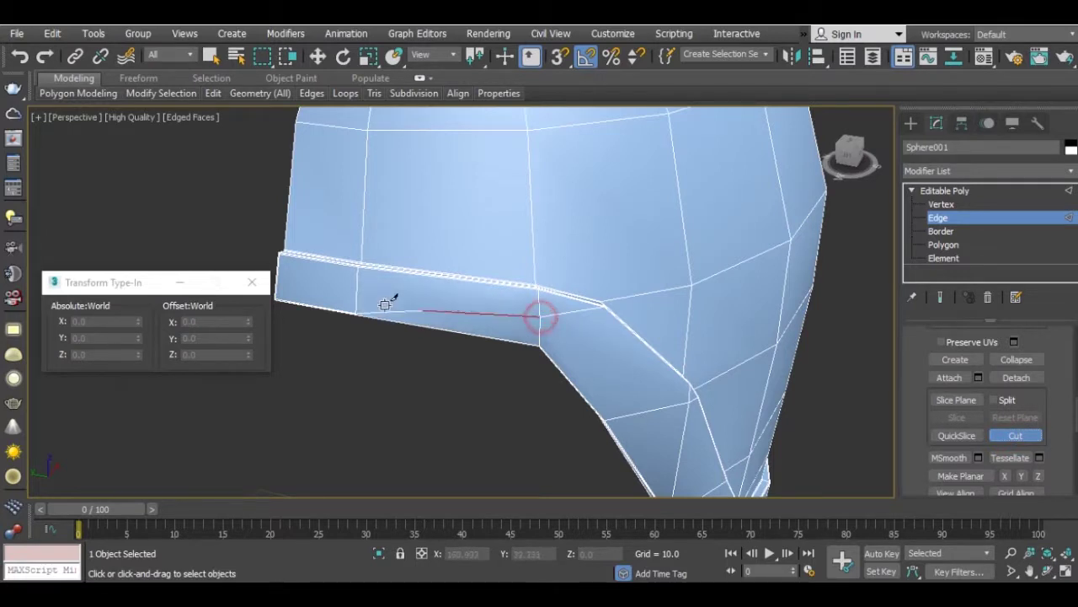
{"action": "left_click", "coordinate": [278, 277]}
{"action": "middle_click_drag", "start_coordinate": [580, 349], "coordinate": [424, 251], "text": "alt"}
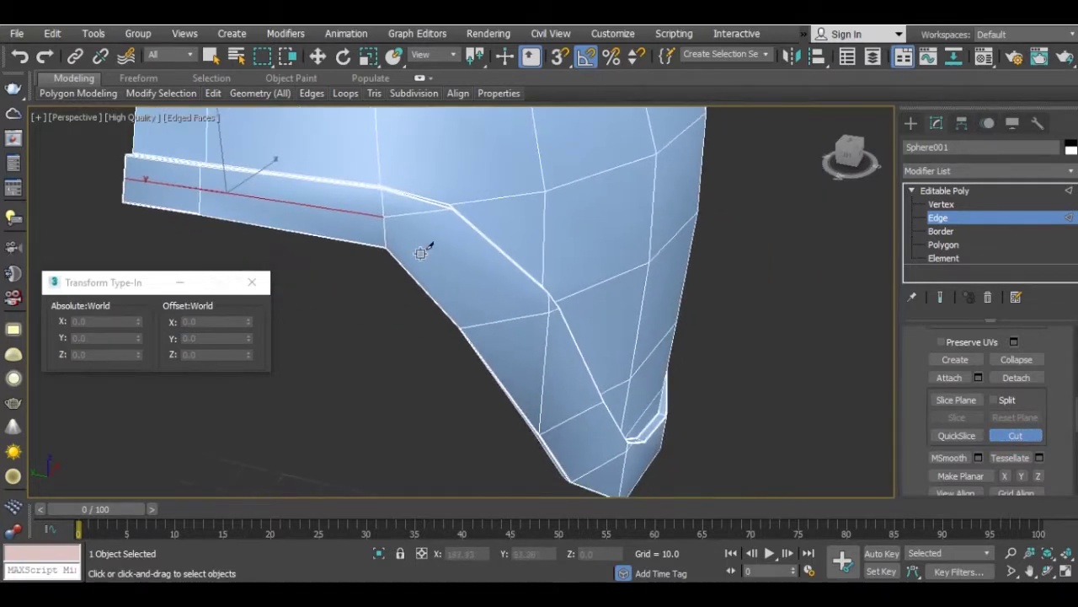
{"action": "left_click", "coordinate": [378, 210]}
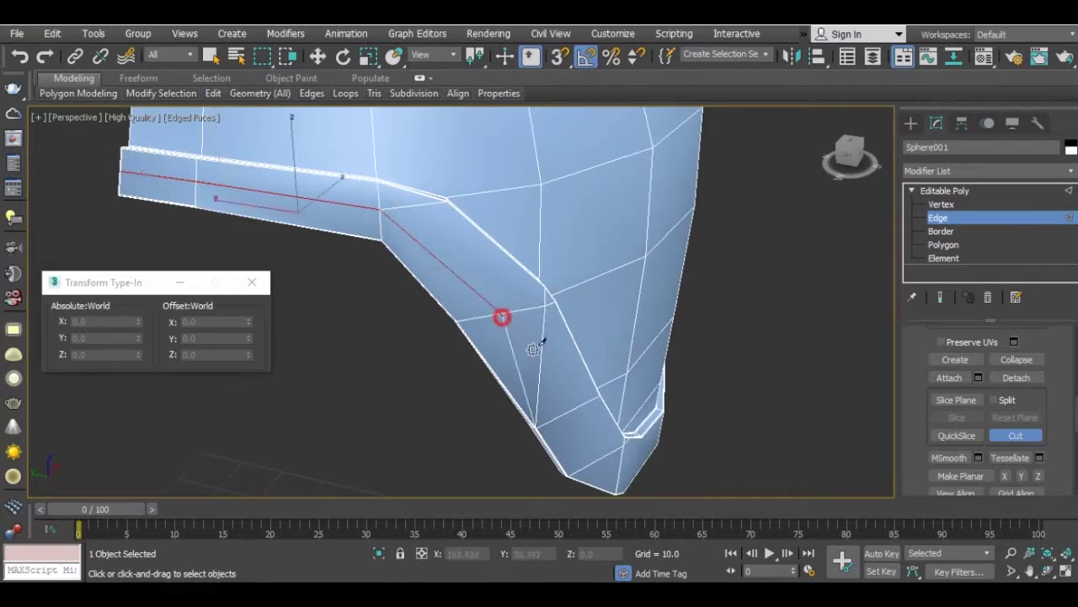
{"action": "left_click", "coordinate": [541, 364]}
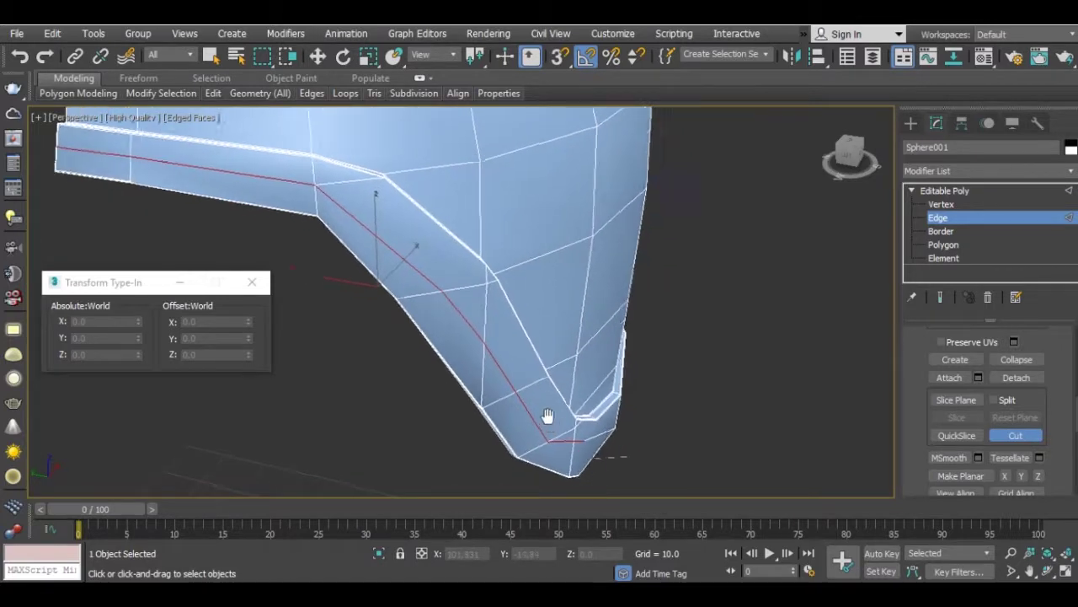
{"action": "mouse_move", "coordinate": [633, 458]}
{"action": "middle_mouse_down", "text": "alt"}
{"action": "mouse_move", "coordinate": [513, 424]}
{"action": "mouse_move", "coordinate": [431, 199]}
{"action": "middle_mouse_up", "text": "alt"}
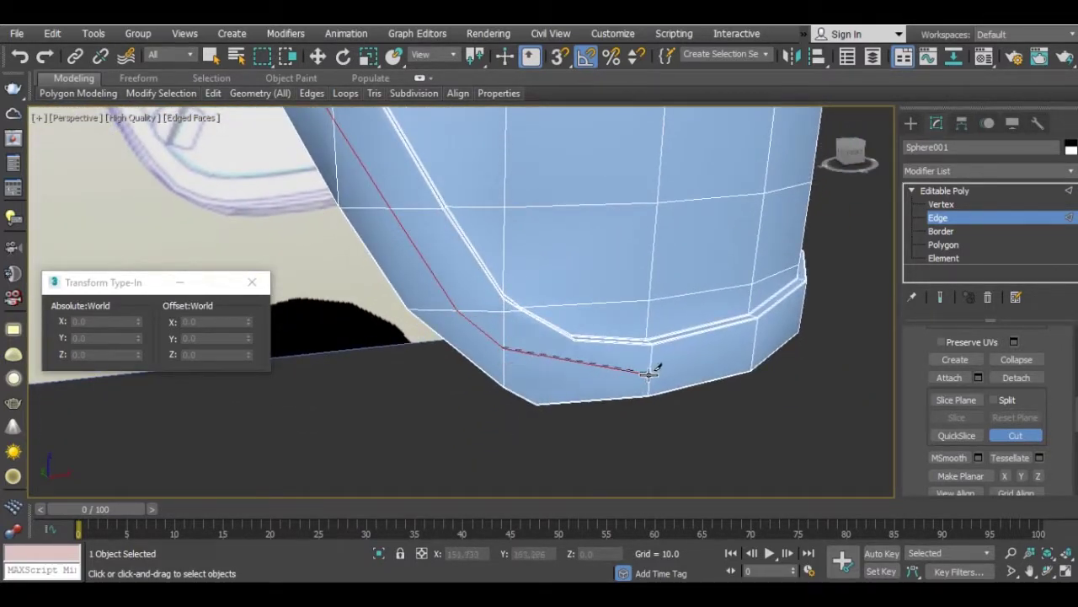
{"action": "left_click", "coordinate": [556, 373]}
{"action": "left_click", "coordinate": [647, 376]}
{"action": "left_click", "coordinate": [752, 347]}
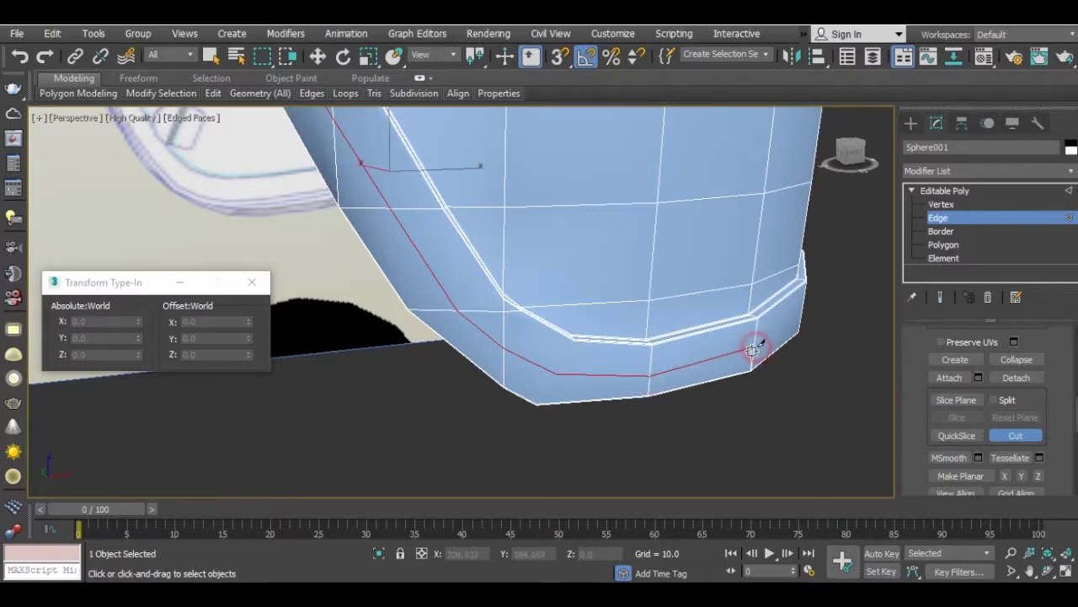
{"action": "middle_click_drag", "start_coordinate": [753, 344], "coordinate": [539, 318], "text": "alt"}
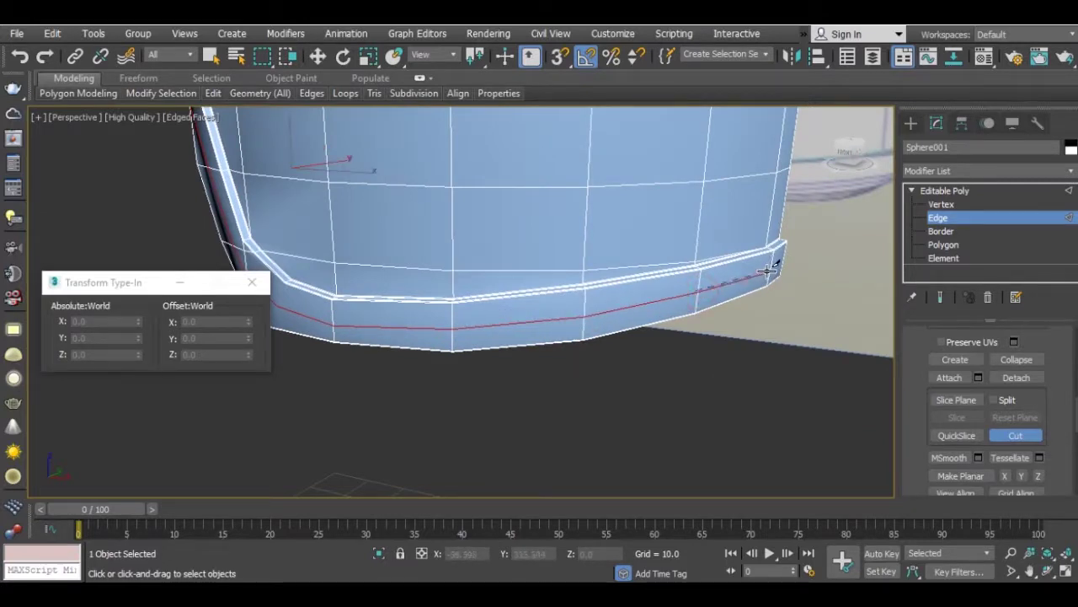
{"action": "mouse_move", "coordinate": [772, 269]}
{"action": "middle_mouse_down", "text": "alt"}
{"action": "mouse_move", "coordinate": [674, 301]}
{"action": "mouse_move", "coordinate": [683, 358]}
{"action": "mouse_move", "coordinate": [503, 389]}
{"action": "middle_mouse_up", "text": "alt"}
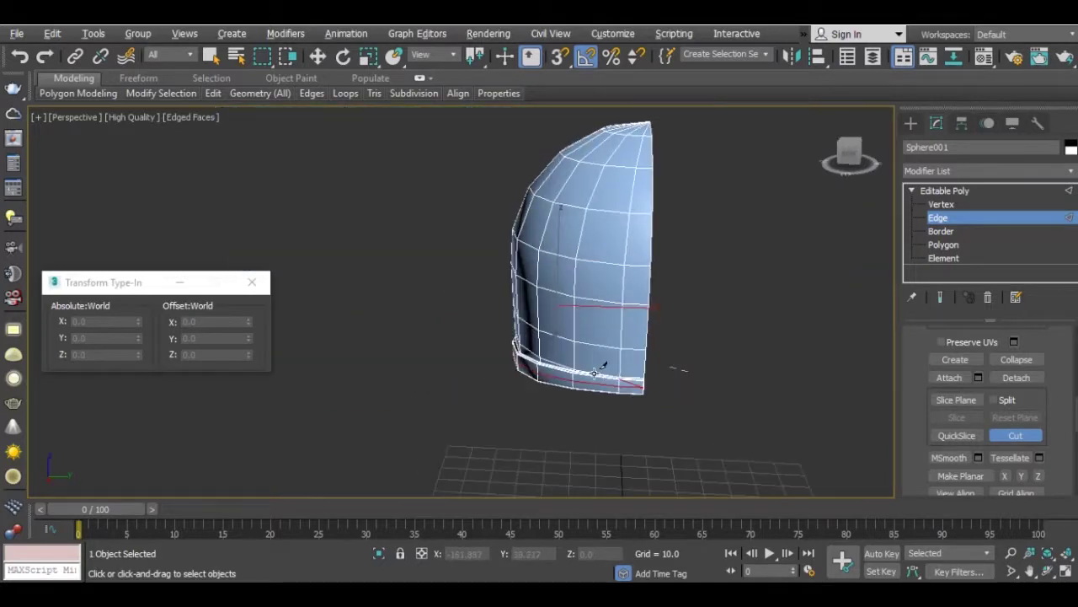
End the cut and preview the helmet with NURMS smoothing and wireframe hidden
{"action": "scroll", "coordinate": [527, 391], "scroll_direction": "down", "scroll_amount": 5}
{"action": "middle_click_drag", "start_coordinate": [526, 390], "coordinate": [843, 412], "text": "alt"}
{"action": "right_click", "coordinate": [728, 350]}
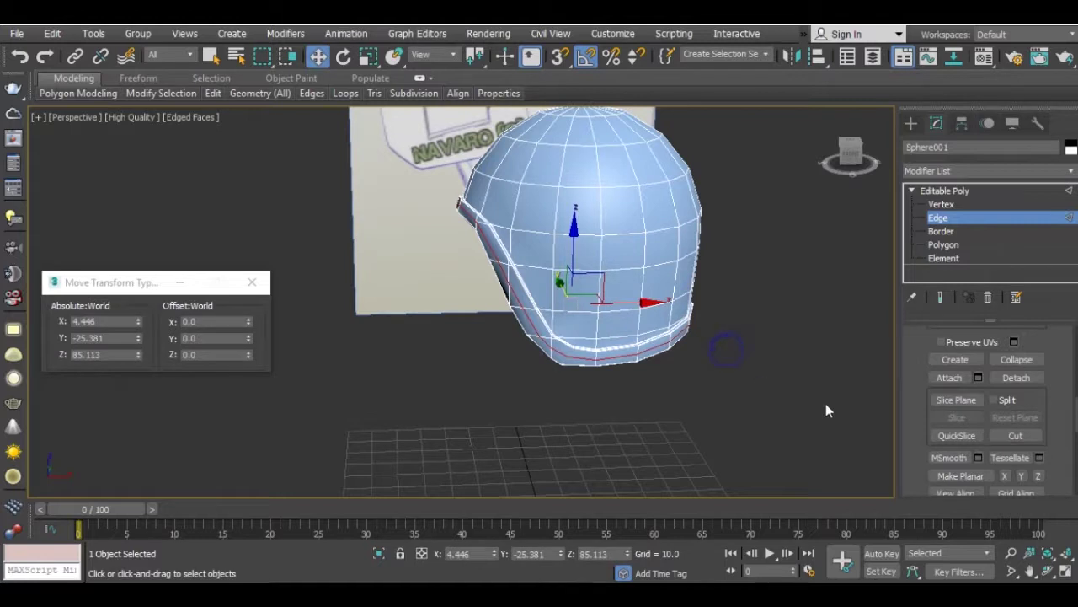
{"action": "left_click", "coordinate": [957, 192]}
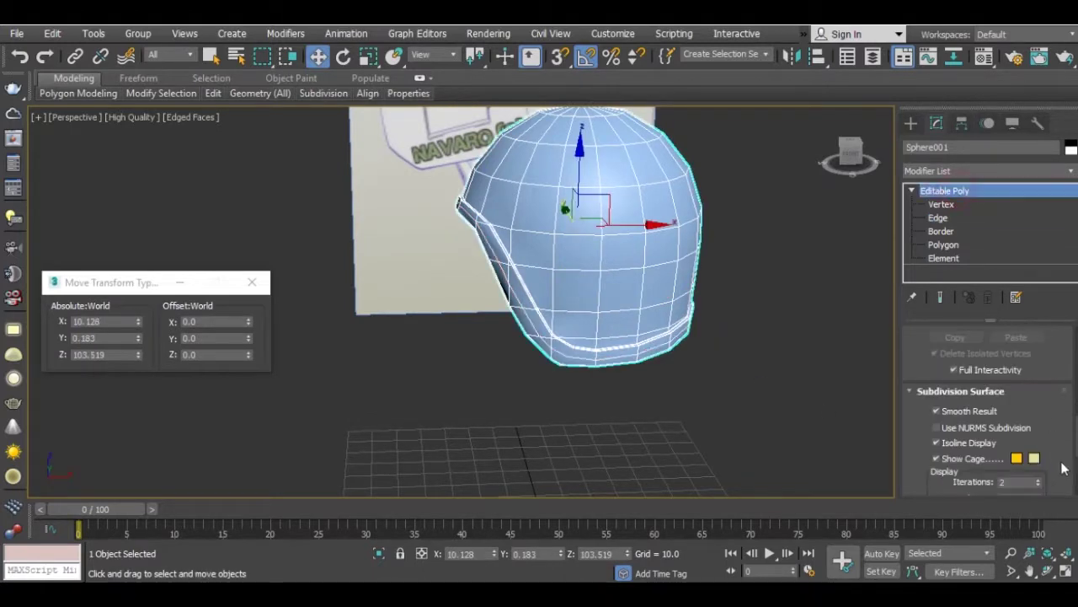
{"action": "left_click", "coordinate": [980, 430]}
{"action": "scroll", "coordinate": [519, 265], "scroll_direction": "up", "scroll_amount": 3}
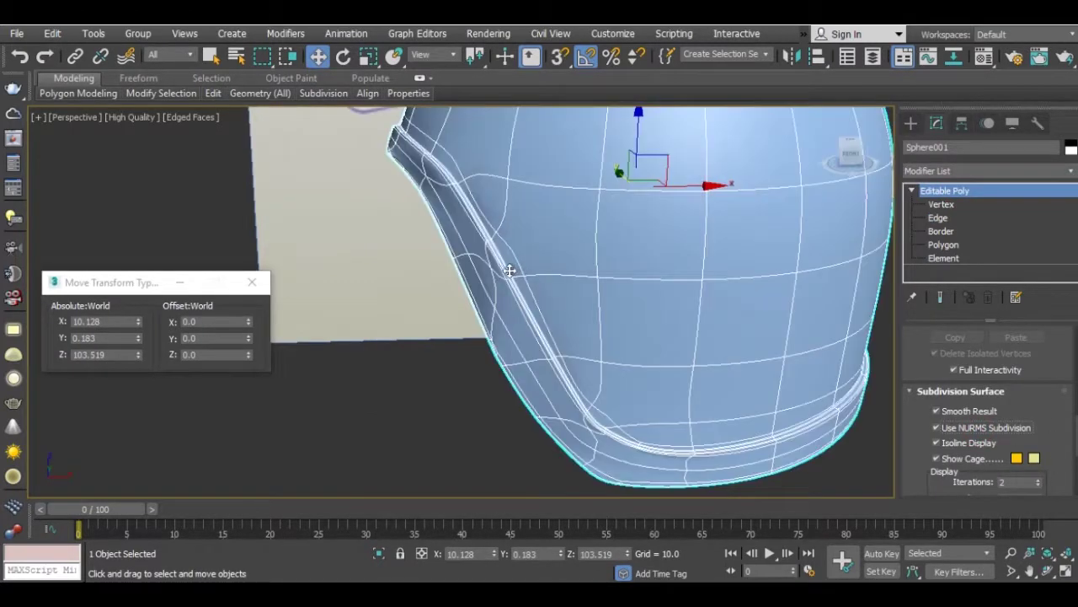
{"action": "key", "text": "F4"}
{"action": "mouse_move", "coordinate": [489, 272]}
{"action": "middle_mouse_down", "text": "alt"}
{"action": "mouse_move", "coordinate": [474, 320]}
{"action": "mouse_move", "coordinate": [554, 350]}
{"action": "mouse_move", "coordinate": [606, 329]}
{"action": "mouse_move", "coordinate": [609, 301]}
{"action": "mouse_move", "coordinate": [597, 282]}
{"action": "mouse_move", "coordinate": [578, 278]}
{"action": "mouse_move", "coordinate": [443, 398]}
{"action": "mouse_move", "coordinate": [798, 289]}
{"action": "middle_mouse_up", "text": "alt"}
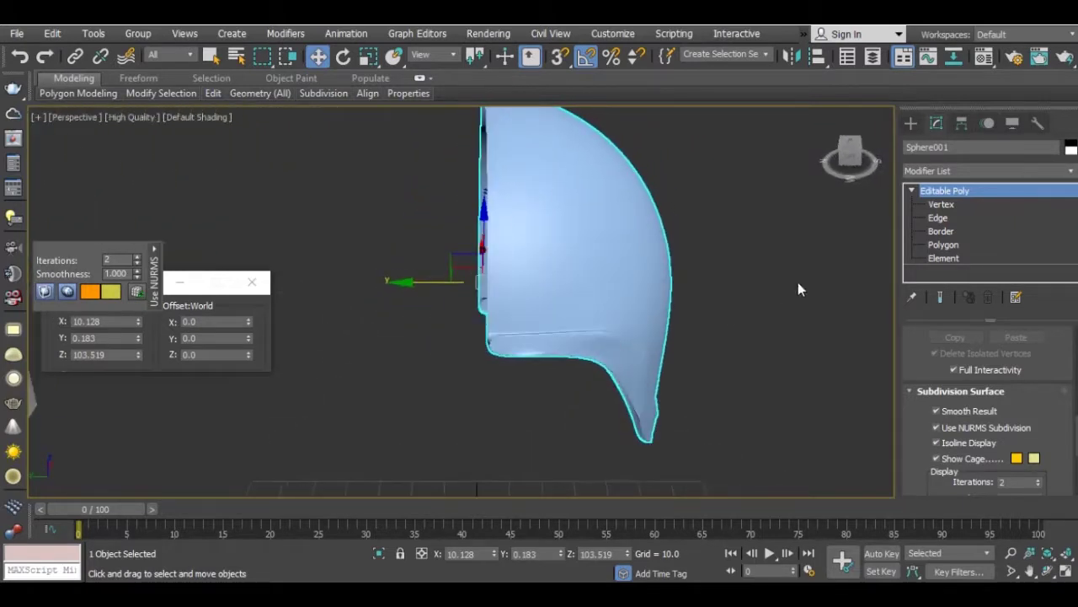
Turn smoothing off, return to Edge level with Edged Faces shown, and place a Slice Plane across the mesh
{"action": "left_click", "coordinate": [1012, 428]}
{"action": "left_click", "coordinate": [938, 217]}
{"action": "middle_click_drag", "start_coordinate": [590, 309], "coordinate": [517, 295], "text": "alt"}
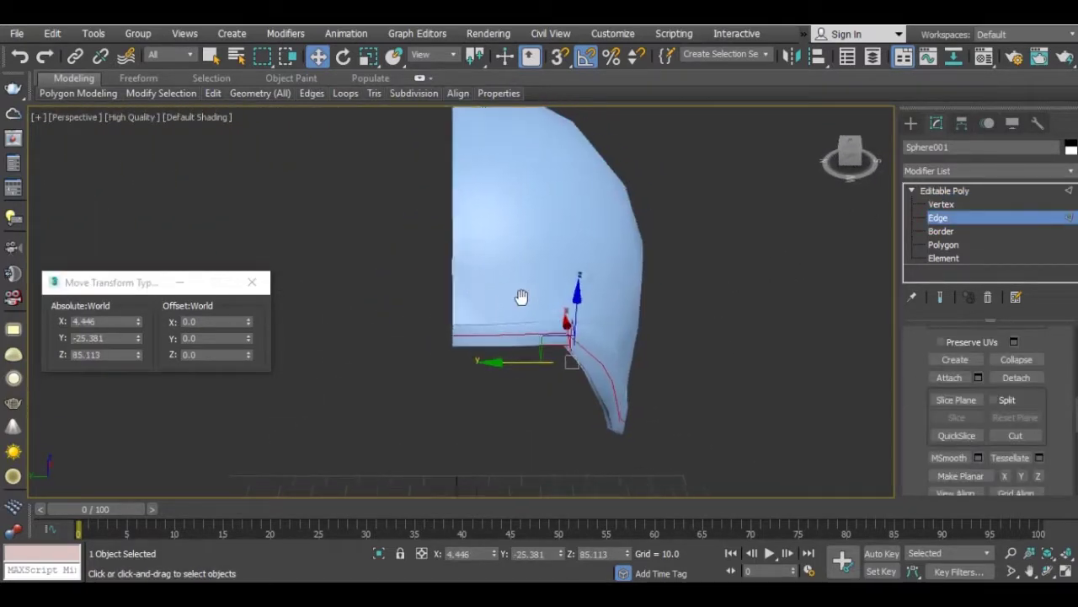
{"action": "left_click", "coordinate": [211, 127]}
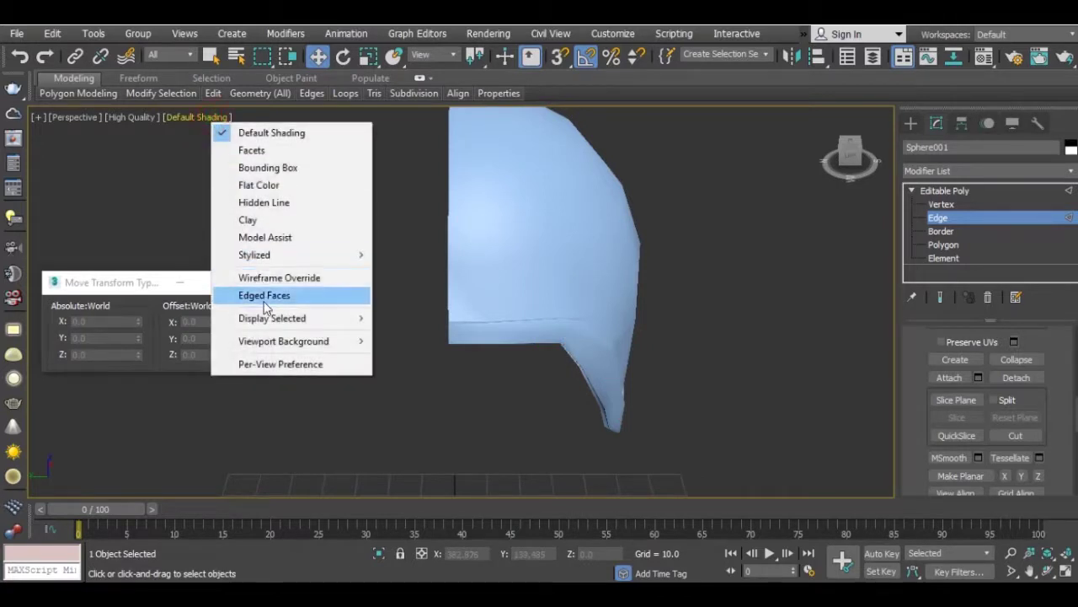
{"action": "left_click", "coordinate": [265, 294]}
{"action": "middle_click_drag", "start_coordinate": [481, 271], "coordinate": [496, 296], "text": "alt"}
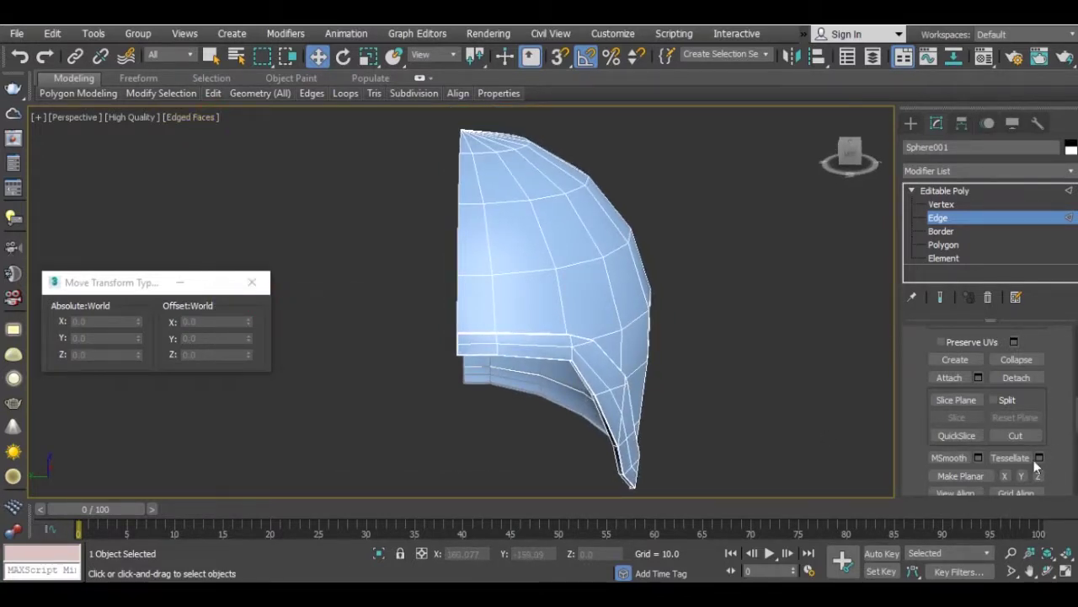
{"action": "scroll", "coordinate": [1027, 447], "scroll_direction": "down", "scroll_amount": 1}
{"action": "scroll", "coordinate": [1044, 450], "scroll_direction": "down", "scroll_amount": 4}
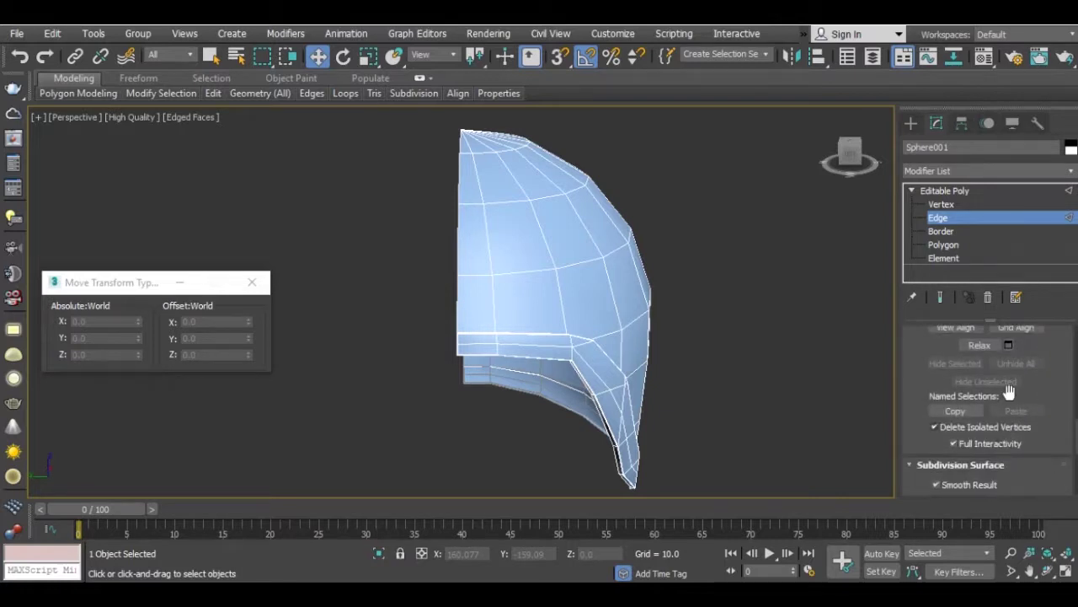
{"action": "scroll", "coordinate": [994, 381], "scroll_direction": "up", "scroll_amount": 3}
{"action": "left_click", "coordinate": [965, 353]}
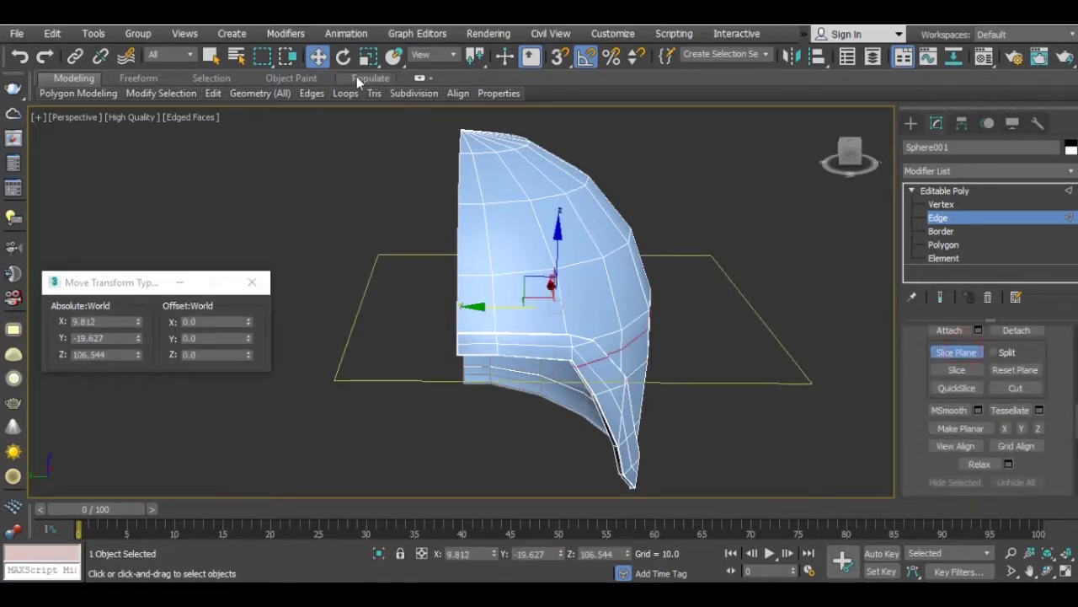
Tilt the slice plane and move it to the helmet's open side, then turn slicing off
{"action": "left_click", "coordinate": [344, 57]}
{"action": "left_click_drag", "start_coordinate": [614, 245], "coordinate": [653, 287]}
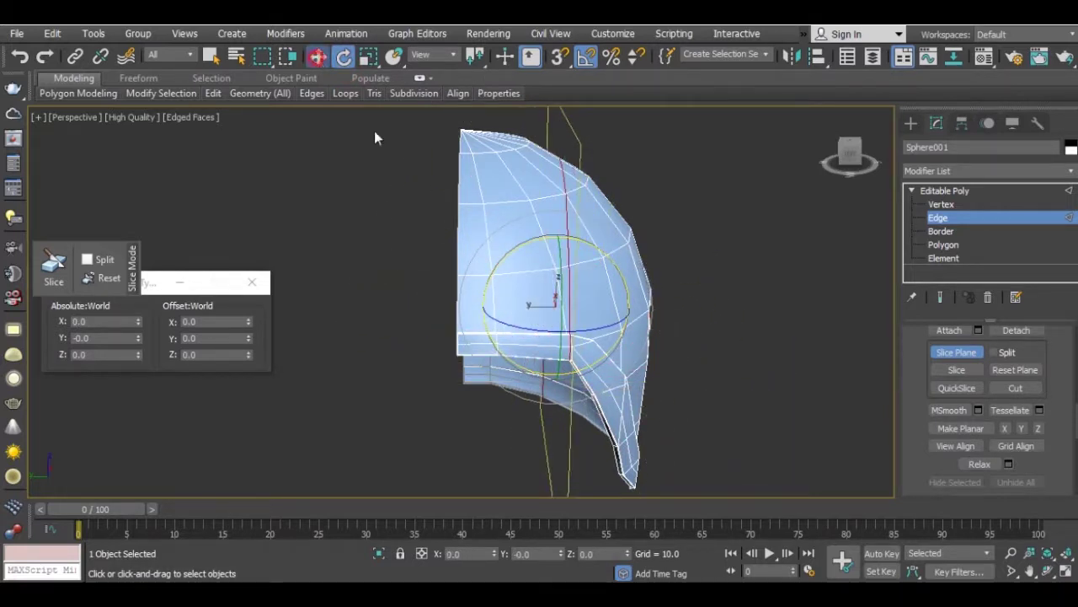
{"action": "key", "text": "w"}
{"action": "left_click_drag", "start_coordinate": [502, 308], "coordinate": [405, 305]}
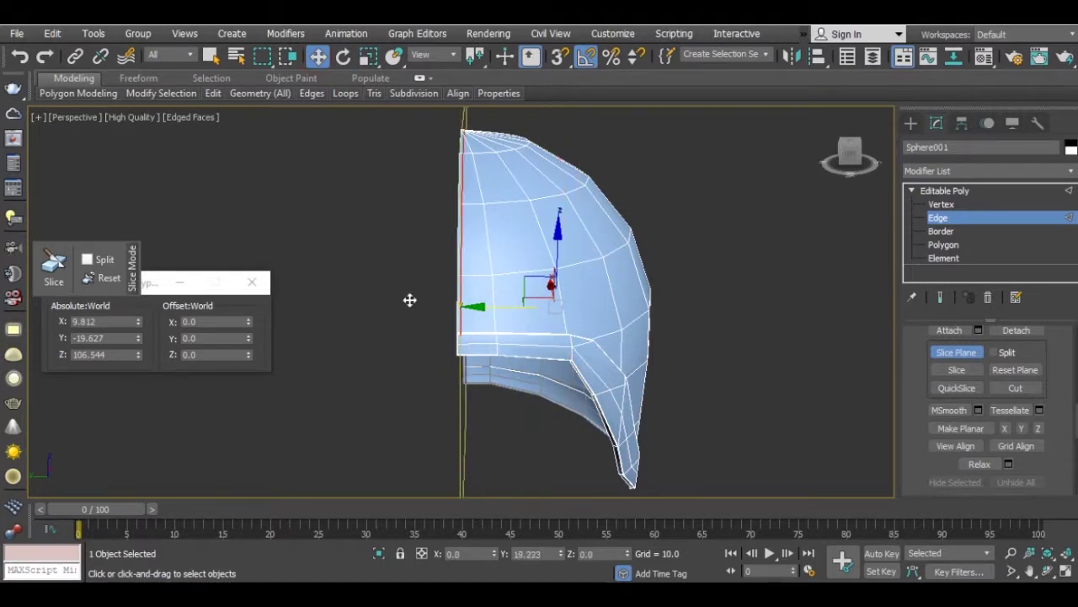
{"action": "scroll", "coordinate": [469, 345], "scroll_direction": "up", "scroll_amount": 4}
{"action": "middle_click_drag", "start_coordinate": [469, 345], "coordinate": [465, 346], "text": "alt"}
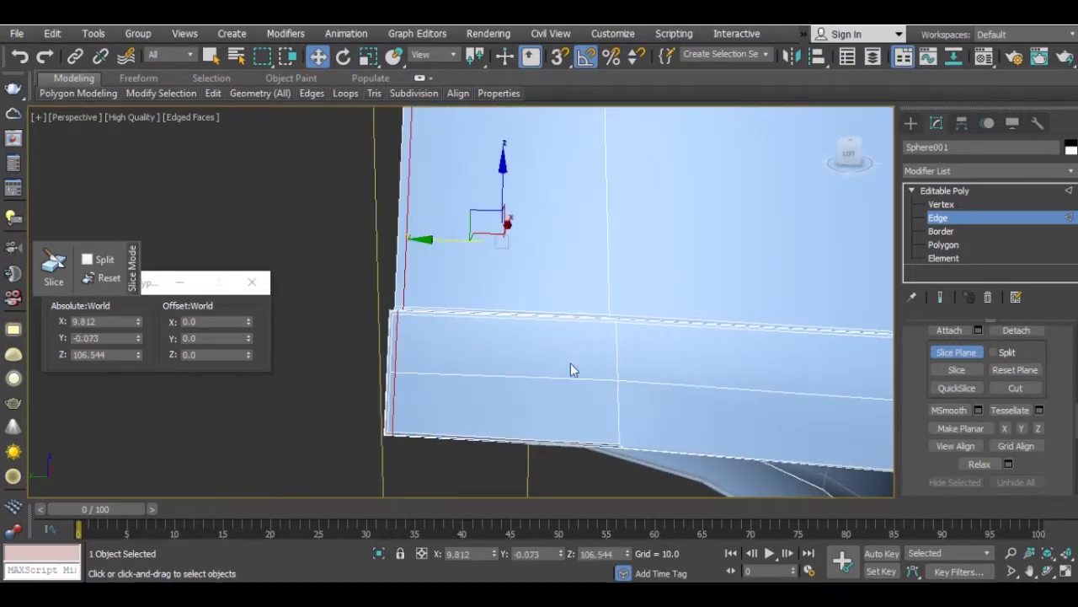
{"action": "left_click", "coordinate": [950, 354]}
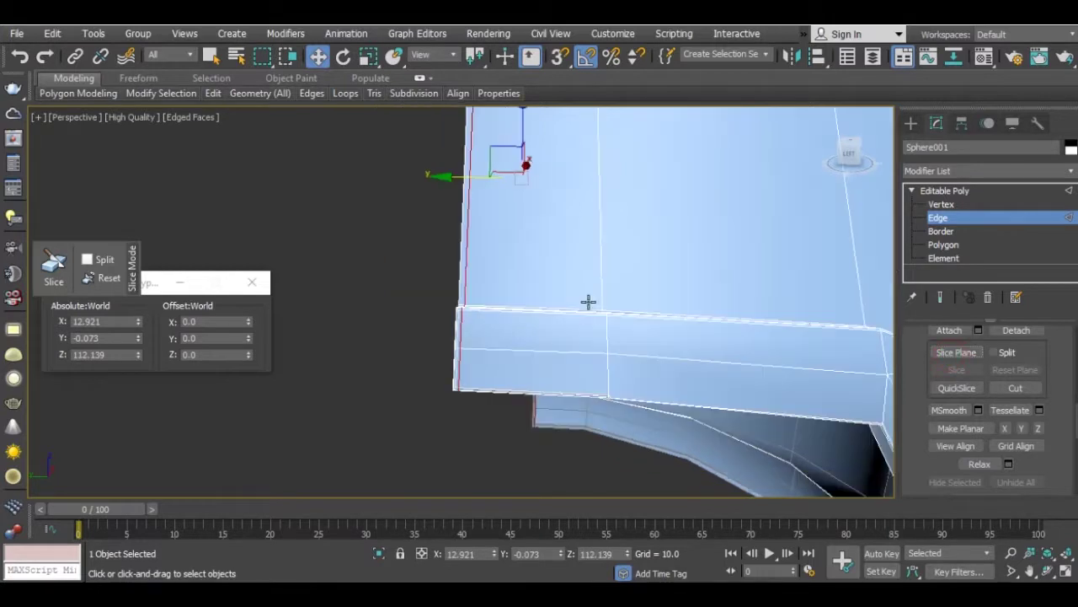
Select the thin polygons at the rim's left end, then clear the selection
{"action": "left_click", "coordinate": [944, 245]}
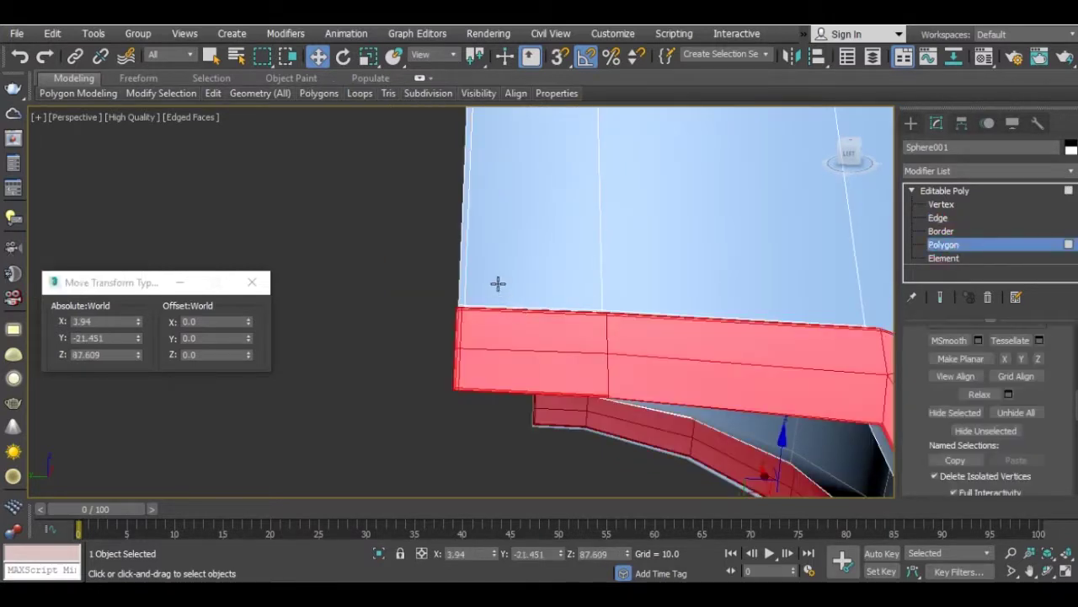
{"action": "left_click", "coordinate": [464, 259]}
{"action": "left_click", "coordinate": [461, 310], "text": "ctrl"}
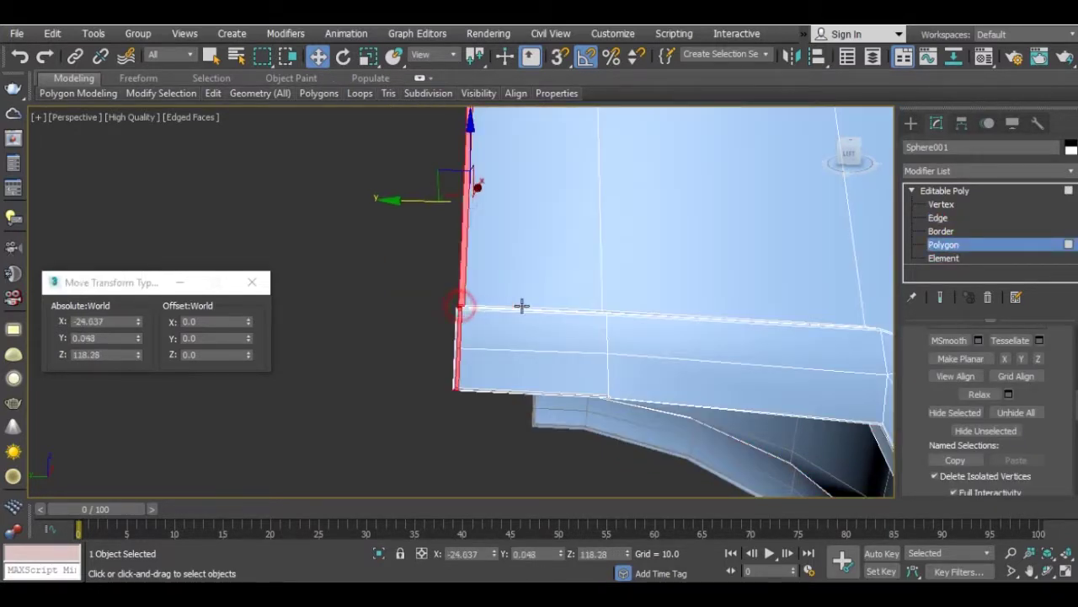
{"action": "middle_click_drag", "start_coordinate": [486, 316], "coordinate": [482, 367]}
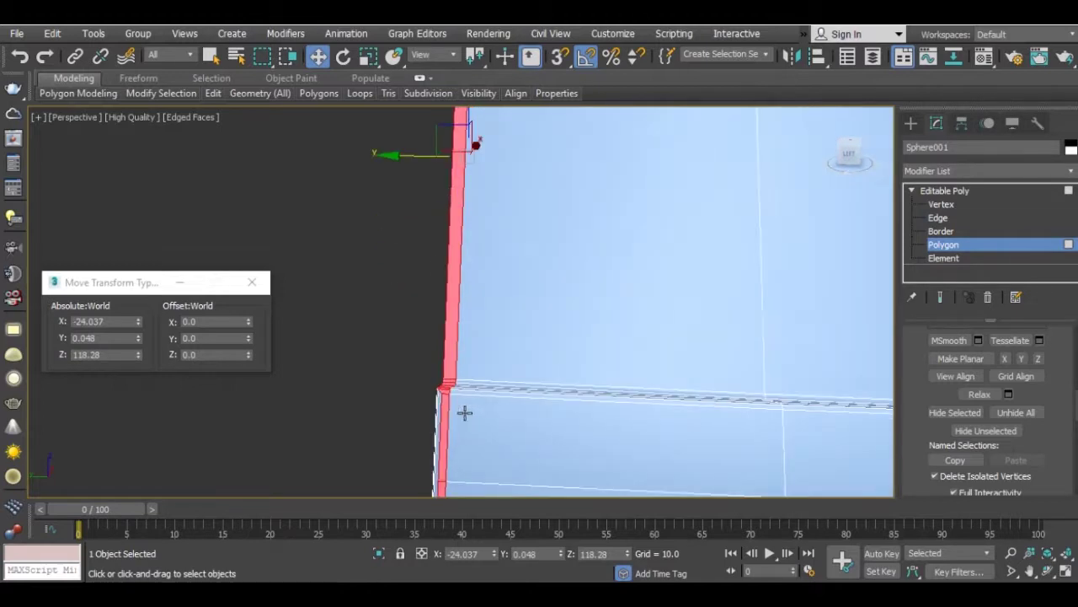
{"action": "left_click", "coordinate": [463, 411]}
{"action": "middle_click_drag", "start_coordinate": [463, 411], "coordinate": [469, 347]}
Inspect the separate mesh elements, selecting the main shell and the lower-corner piece
{"action": "left_click", "coordinate": [969, 258]}
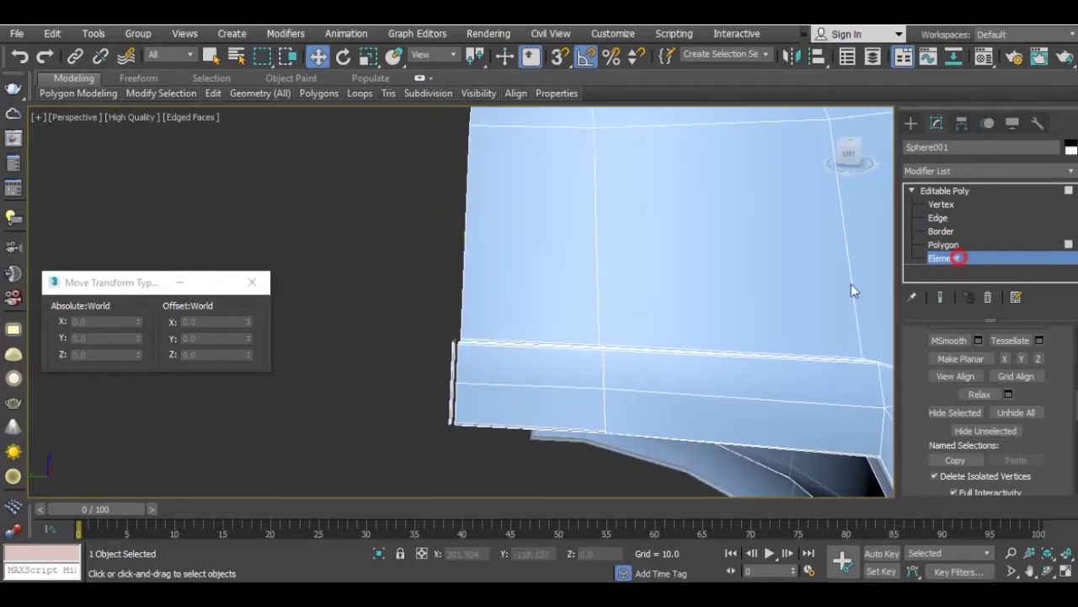
{"action": "left_click", "coordinate": [454, 358]}
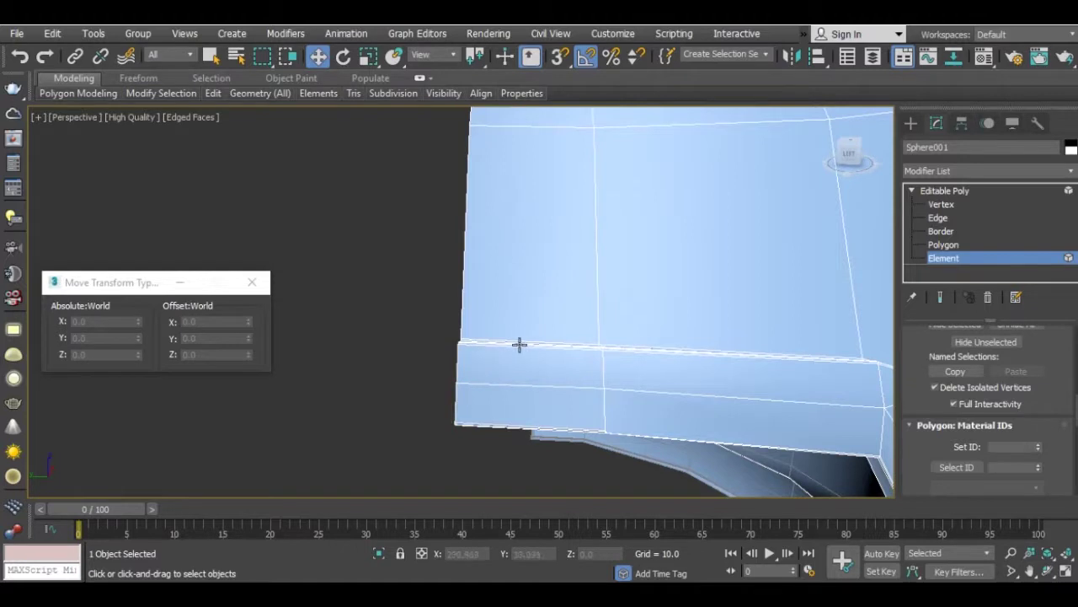
{"action": "scroll", "coordinate": [518, 345], "scroll_direction": "down", "scroll_amount": 5}
{"action": "middle_click_drag", "start_coordinate": [548, 345], "coordinate": [487, 385], "text": "alt"}
{"action": "scroll", "coordinate": [487, 386], "scroll_direction": "up", "scroll_amount": 5}
{"action": "scroll", "coordinate": [404, 385], "scroll_direction": "up", "scroll_amount": 3}
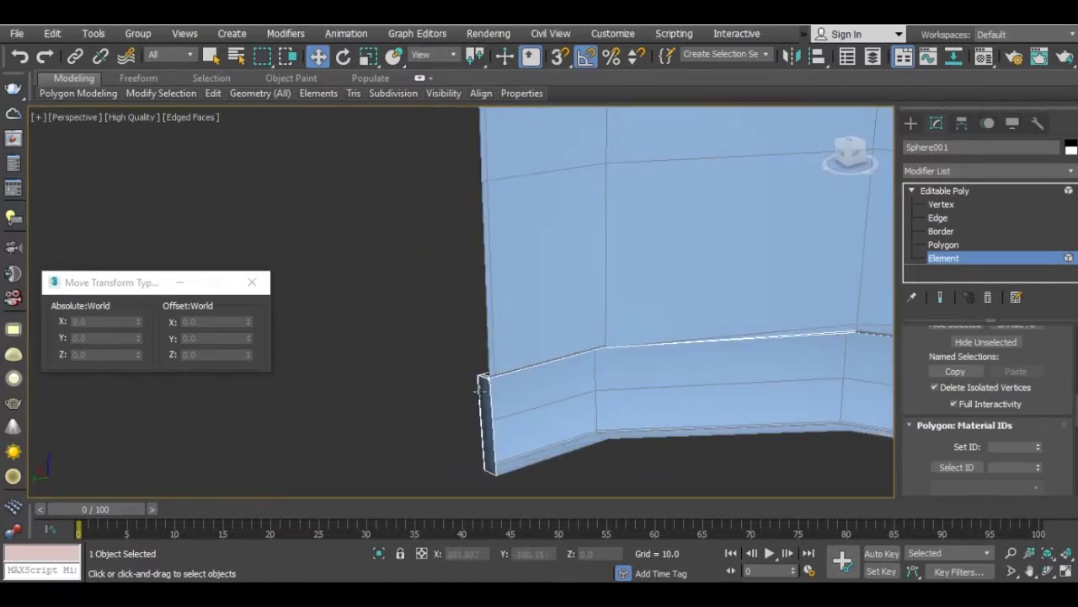
{"action": "left_click", "coordinate": [485, 395]}
{"action": "scroll", "coordinate": [485, 395], "scroll_direction": "down", "scroll_amount": 3}
{"action": "mouse_move", "coordinate": [491, 376]}
{"action": "middle_mouse_down", "text": "alt"}
{"action": "mouse_move", "coordinate": [441, 363]}
{"action": "mouse_move", "coordinate": [589, 406]}
{"action": "mouse_move", "coordinate": [525, 368]}
{"action": "mouse_move", "coordinate": [556, 352]}
{"action": "middle_mouse_up", "text": "alt"}
{"action": "scroll", "coordinate": [590, 407], "scroll_direction": "up", "scroll_amount": 3}
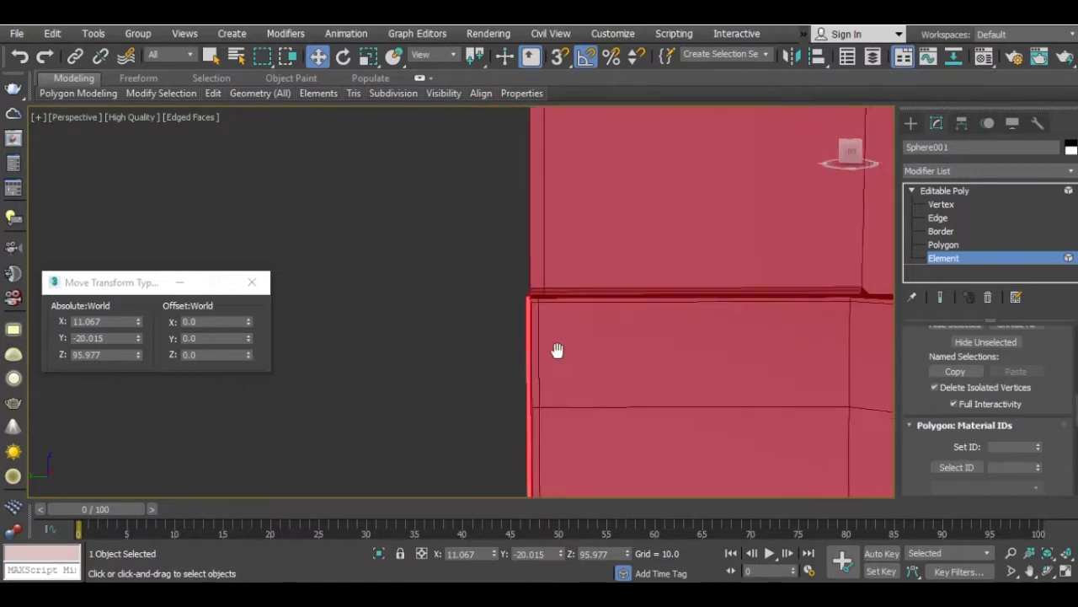
Delete the thin strip polygon on the left edge of the rim lip
{"action": "left_click", "coordinate": [943, 244]}
{"action": "left_click", "coordinate": [515, 222]}
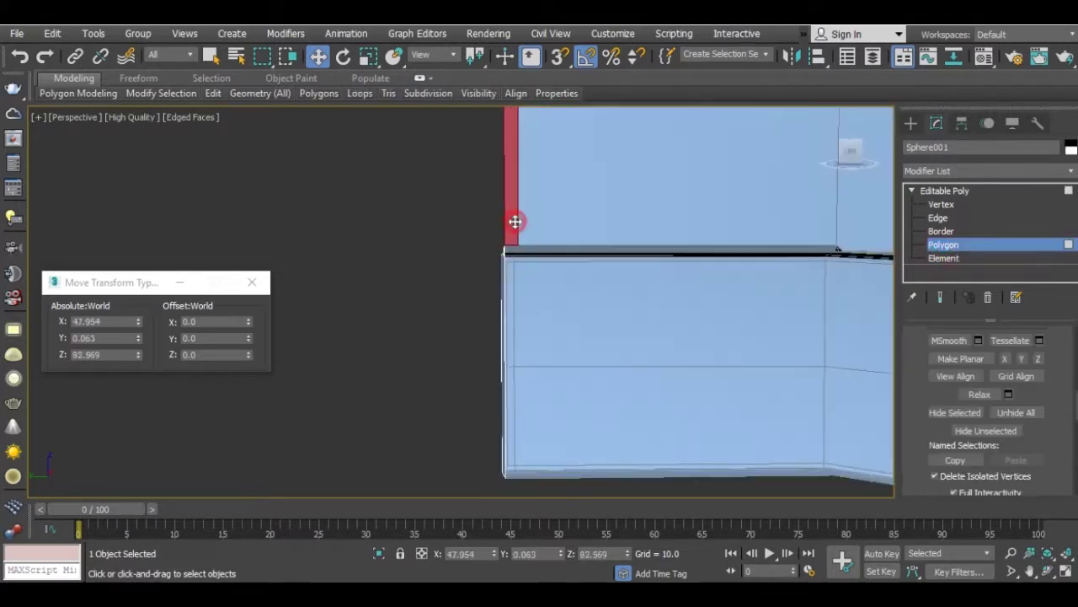
{"action": "key", "text": "Delete"}
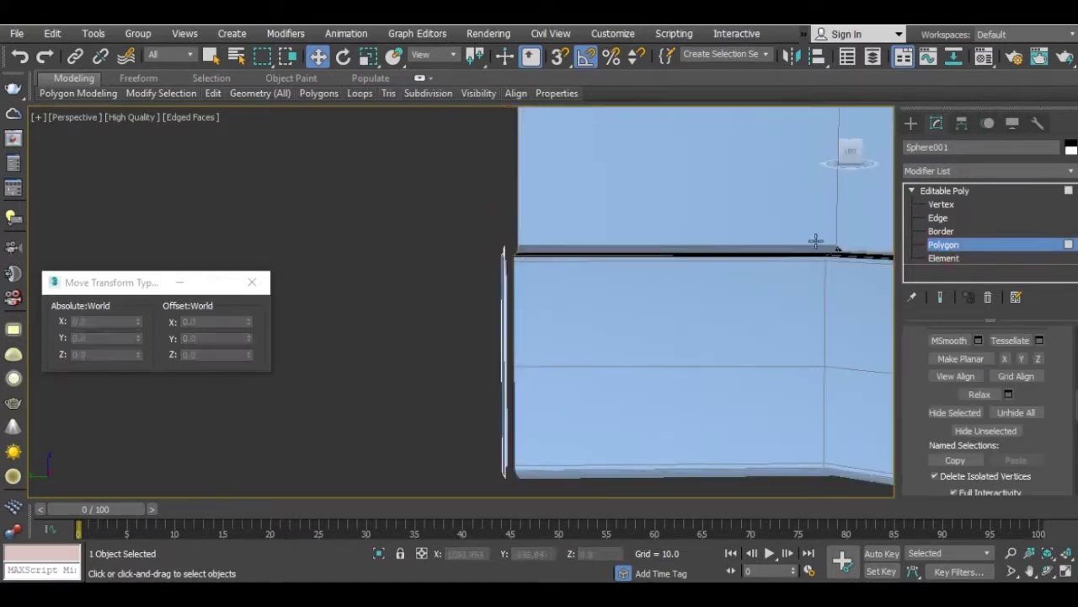
{"action": "left_click", "coordinate": [944, 258]}
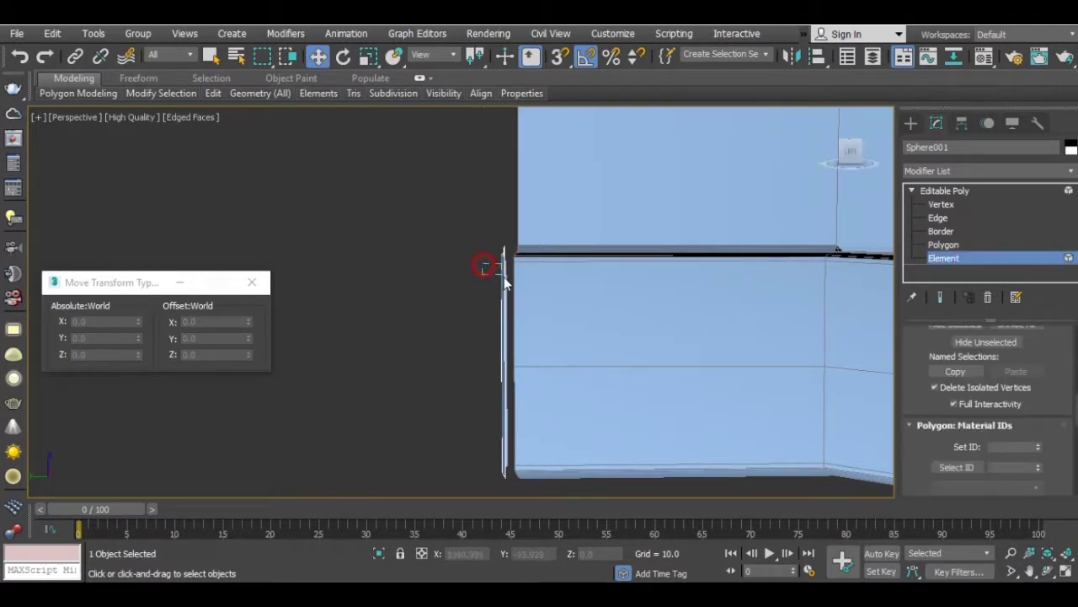
{"action": "mouse_move", "coordinate": [503, 277]}
{"action": "middle_mouse_down", "text": "alt"}
{"action": "mouse_move", "coordinate": [568, 238]}
{"action": "mouse_move", "coordinate": [556, 272]}
{"action": "middle_mouse_up", "text": "alt"}
{"action": "scroll", "coordinate": [573, 227], "scroll_direction": "down", "scroll_amount": 5}
{"action": "scroll", "coordinate": [558, 274], "scroll_direction": "up", "scroll_amount": 3}
{"action": "scroll", "coordinate": [562, 278], "scroll_direction": "up", "scroll_amount": 4}
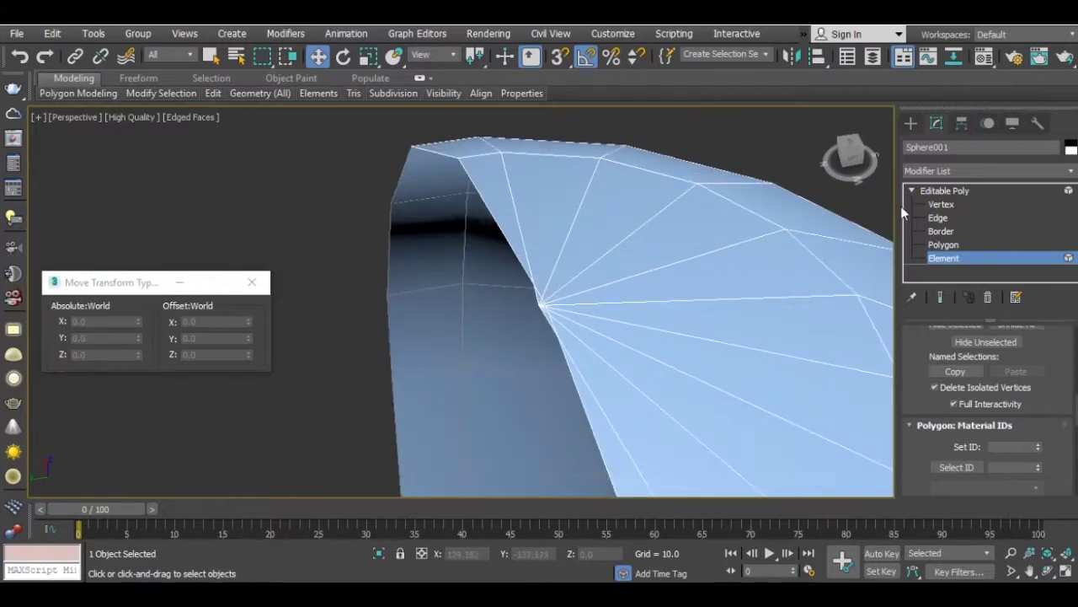
Weld the top-pole vertex cluster at threshold 4.352, reducing 248 vertices to 241
{"action": "left_click", "coordinate": [940, 204]}
{"action": "middle_click_drag", "start_coordinate": [648, 321], "coordinate": [548, 355], "text": "alt"}
{"action": "left_click", "coordinate": [488, 322]}
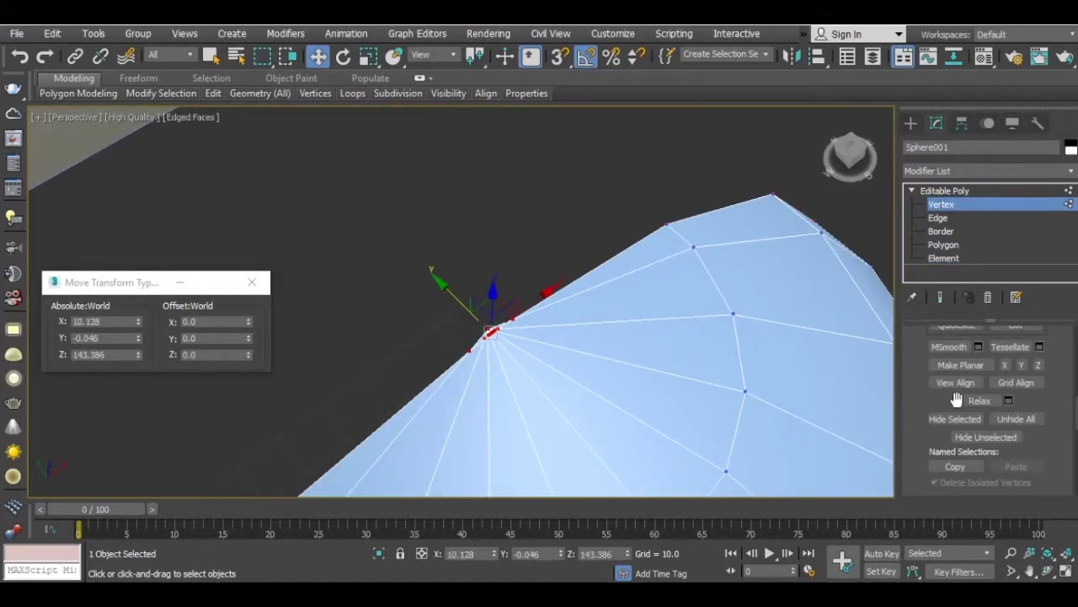
{"action": "scroll", "coordinate": [957, 400], "scroll_direction": "up", "scroll_amount": 5}
{"action": "scroll", "coordinate": [978, 412], "scroll_direction": "down", "scroll_amount": 3}
{"action": "scroll", "coordinate": [1011, 426], "scroll_direction": "up", "scroll_amount": 2}
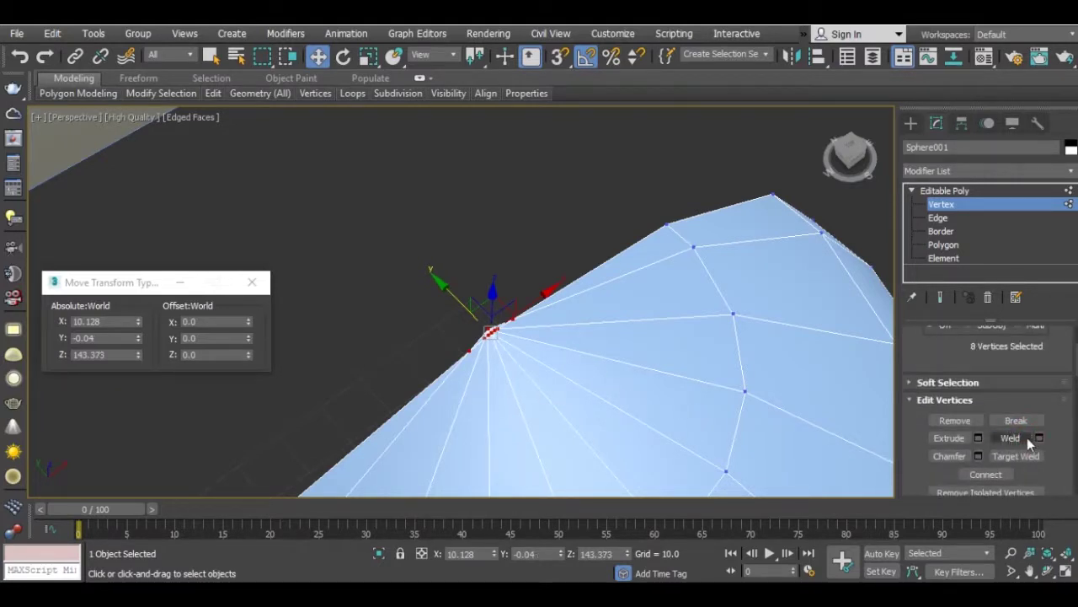
{"action": "left_click", "coordinate": [1039, 438]}
{"action": "left_click_drag", "start_coordinate": [474, 310], "coordinate": [584, 243]}
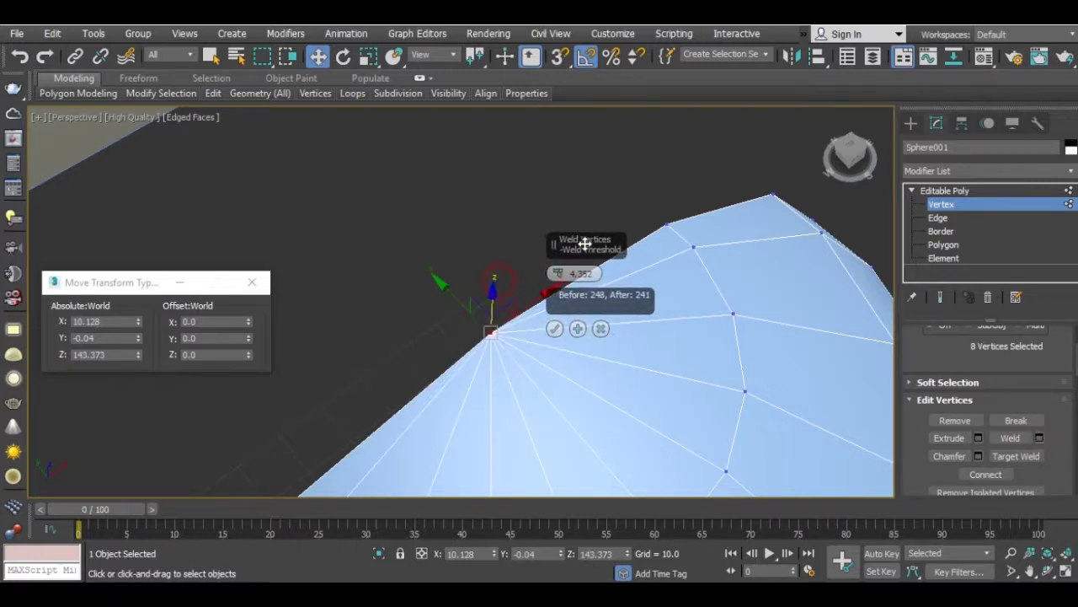
{"action": "left_click", "coordinate": [554, 329]}
Frame the shell and check the welded top from side and front angles
{"action": "mouse_move", "coordinate": [538, 338]}
{"action": "middle_mouse_down", "text": "alt"}
{"action": "mouse_move", "coordinate": [527, 380]}
{"action": "mouse_move", "coordinate": [605, 270]}
{"action": "middle_mouse_up", "text": "alt"}
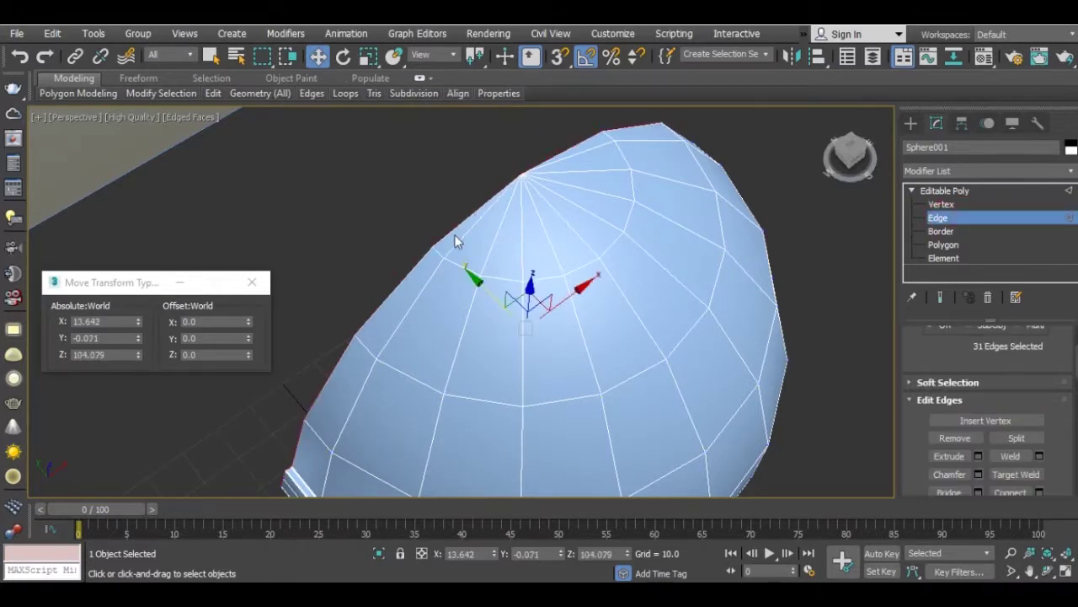
{"action": "middle_click_drag", "start_coordinate": [482, 217], "coordinate": [610, 237], "text": "alt"}
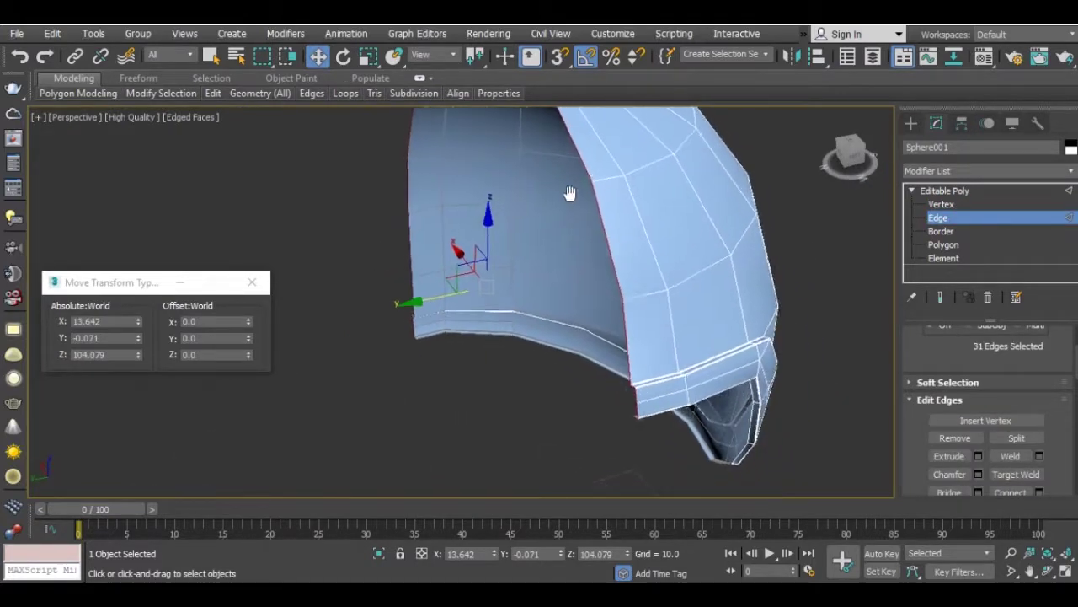
{"action": "scroll", "coordinate": [1038, 370], "scroll_direction": "down", "scroll_amount": 2}
{"action": "scroll", "coordinate": [1045, 393], "scroll_direction": "down", "scroll_amount": 2}
{"action": "scroll", "coordinate": [1045, 396], "scroll_direction": "down", "scroll_amount": 3}
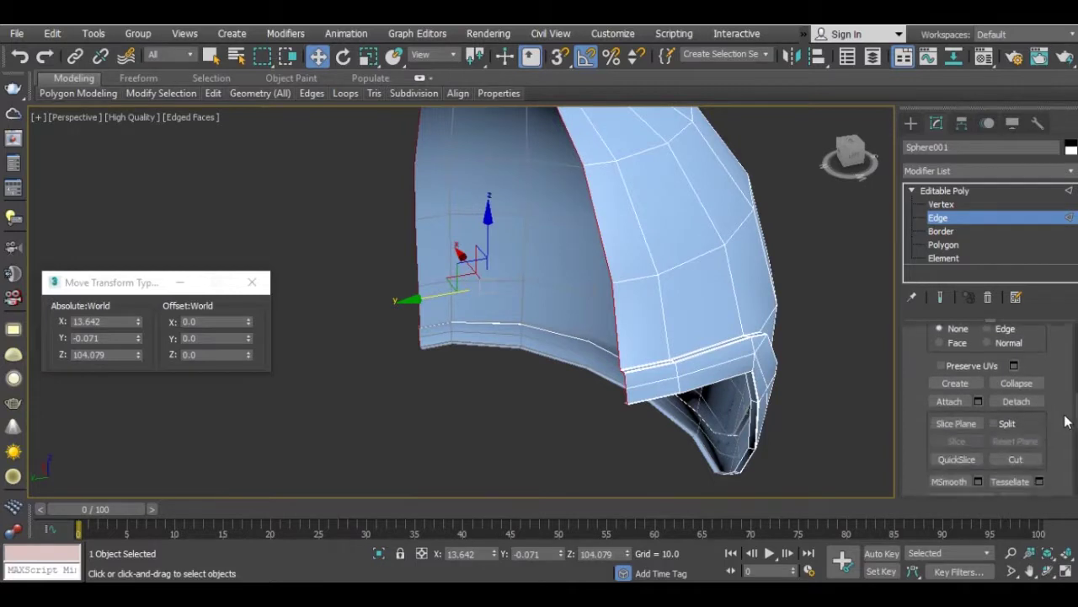
{"action": "scroll", "coordinate": [1043, 413], "scroll_direction": "down", "scroll_amount": 3}
{"action": "key", "text": "z"}
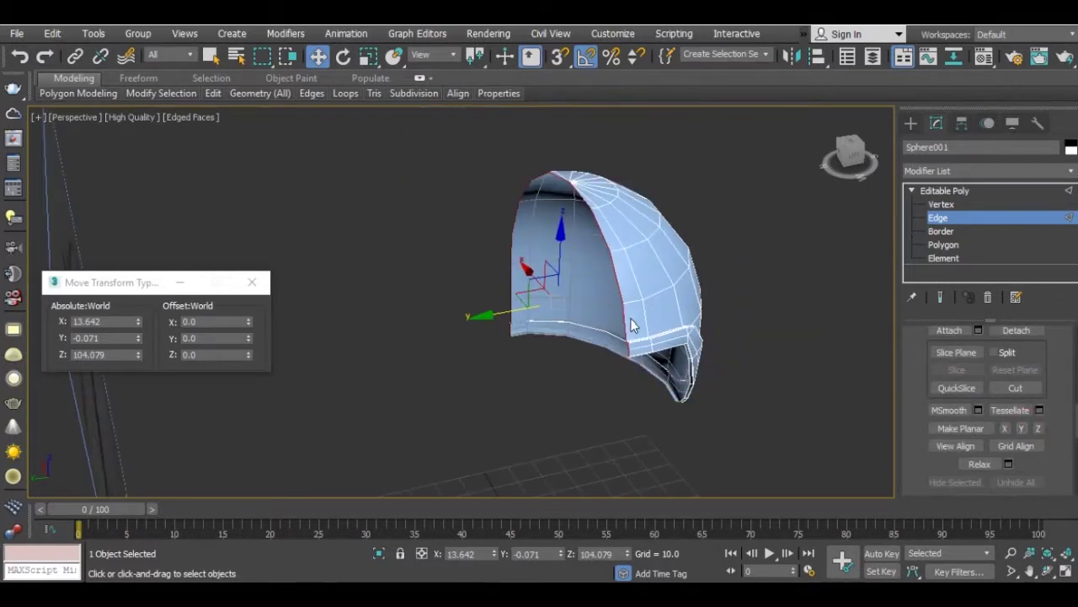
{"action": "middle_click_drag", "start_coordinate": [593, 346], "coordinate": [548, 263], "text": "alt"}
{"action": "scroll", "coordinate": [549, 262], "scroll_direction": "up", "scroll_amount": 5}
{"action": "scroll", "coordinate": [650, 310], "scroll_direction": "down", "scroll_amount": 1}
Move to Edge editing with no edges selected, viewing the shell's lower side
{"action": "left_click", "coordinate": [941, 204]}
{"action": "middle_click_drag", "start_coordinate": [710, 313], "coordinate": [607, 258], "text": "alt"}
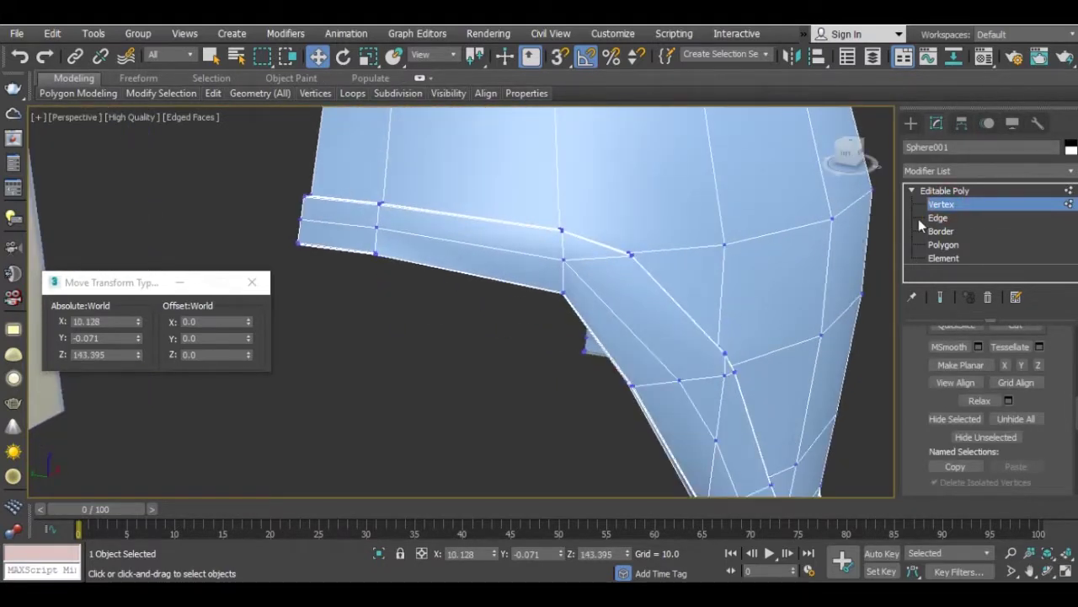
{"action": "left_click", "coordinate": [937, 217]}
{"action": "left_click", "coordinate": [610, 266]}
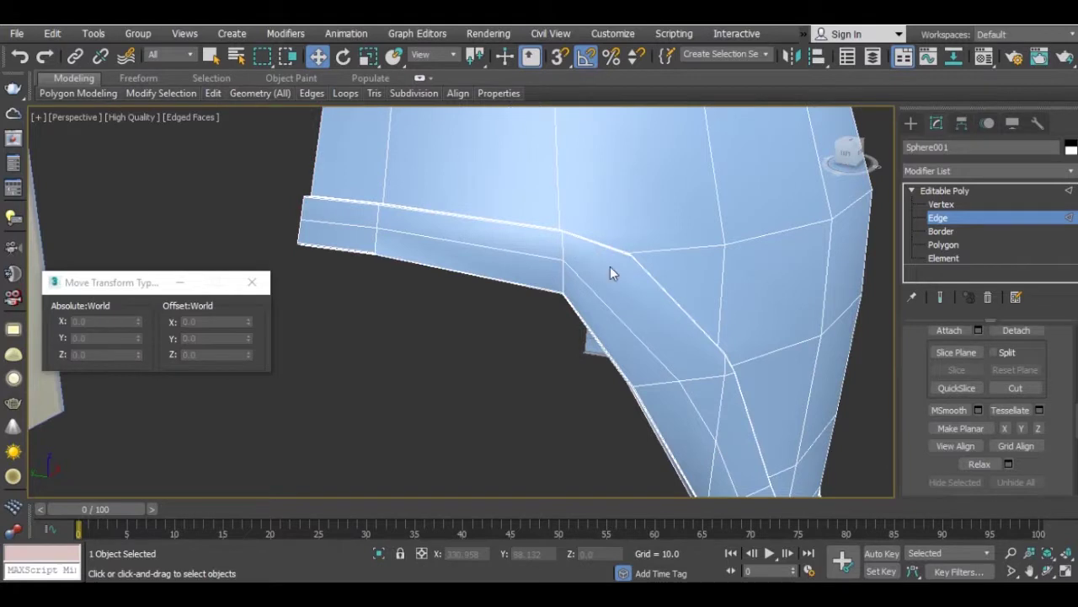
{"action": "scroll", "coordinate": [610, 266], "scroll_direction": "down", "scroll_amount": 3}
{"action": "mouse_move", "coordinate": [590, 233]}
{"action": "middle_mouse_down", "text": "alt"}
{"action": "mouse_move", "coordinate": [609, 258]}
{"action": "mouse_move", "coordinate": [494, 270]}
{"action": "middle_mouse_up", "text": "alt"}
{"action": "scroll", "coordinate": [604, 267], "scroll_direction": "up", "scroll_amount": 4}
Enable Use NURMS Subdivision on the Editable Poly at 2 iterations and show Default Shading
{"action": "scroll", "coordinate": [569, 267], "scroll_direction": "up", "scroll_amount": 2}
{"action": "scroll", "coordinate": [560, 287], "scroll_direction": "up", "scroll_amount": 2}
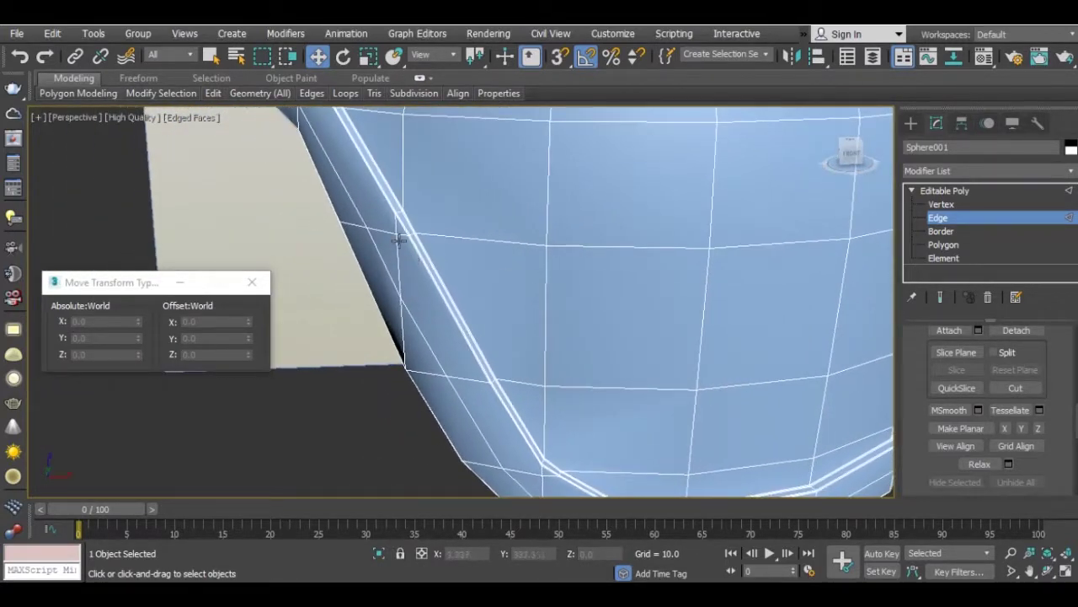
{"action": "left_click", "coordinate": [941, 204]}
{"action": "left_click", "coordinate": [397, 230]}
{"action": "middle_click_drag", "start_coordinate": [467, 262], "coordinate": [514, 281], "text": "alt"}
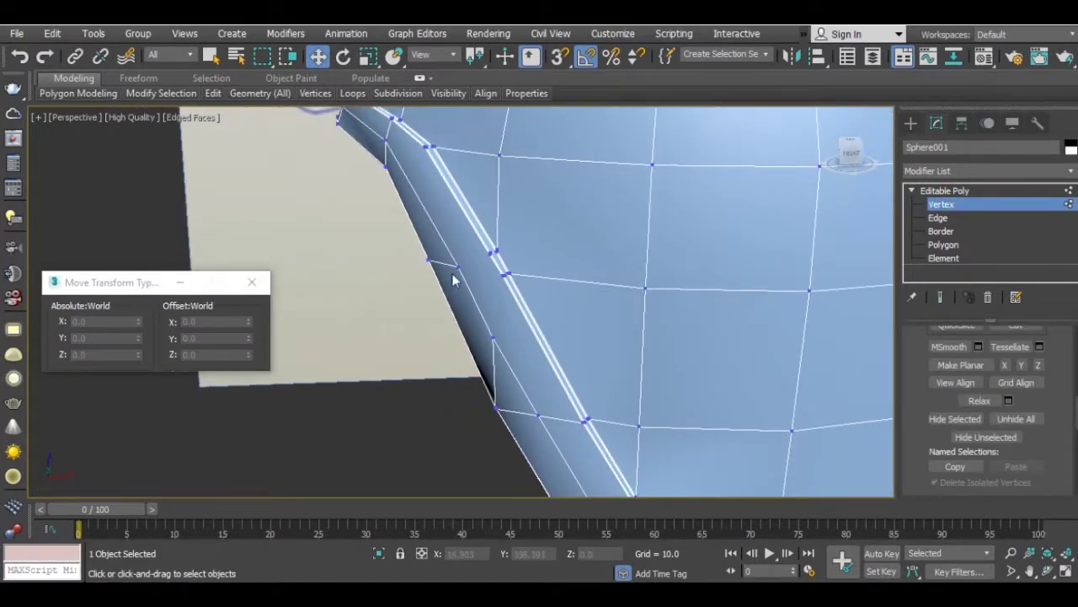
{"action": "left_click", "coordinate": [961, 192]}
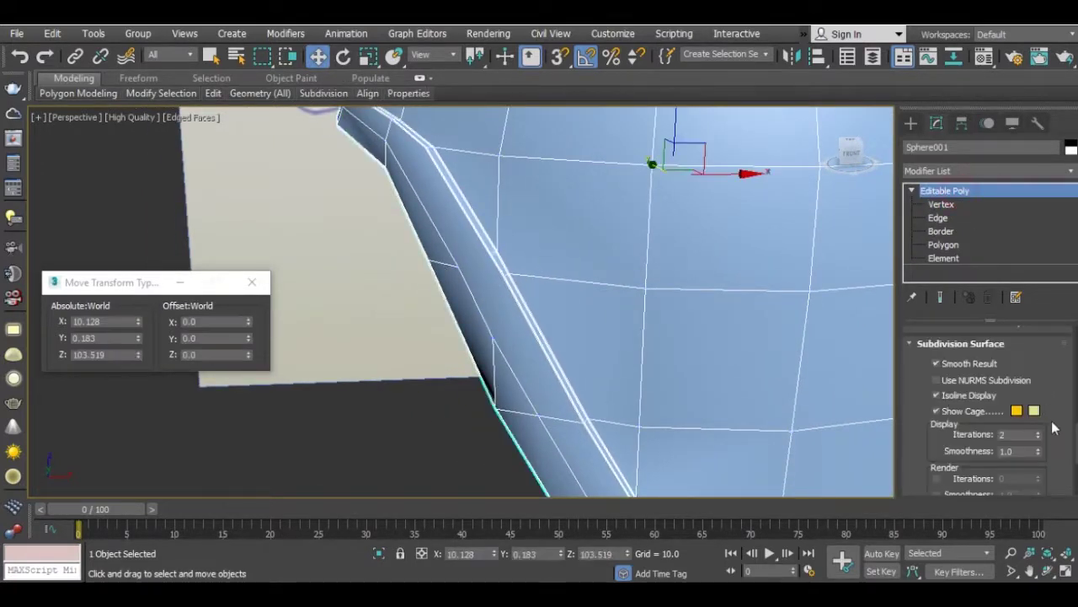
{"action": "left_click", "coordinate": [965, 380]}
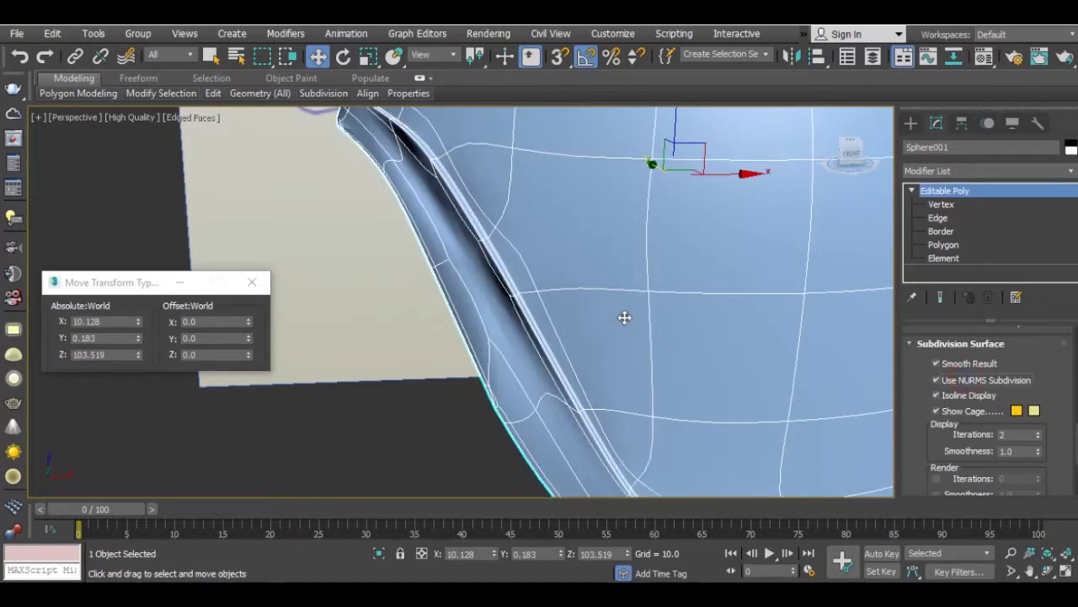
{"action": "key", "text": "ctrl+BackSpace"}
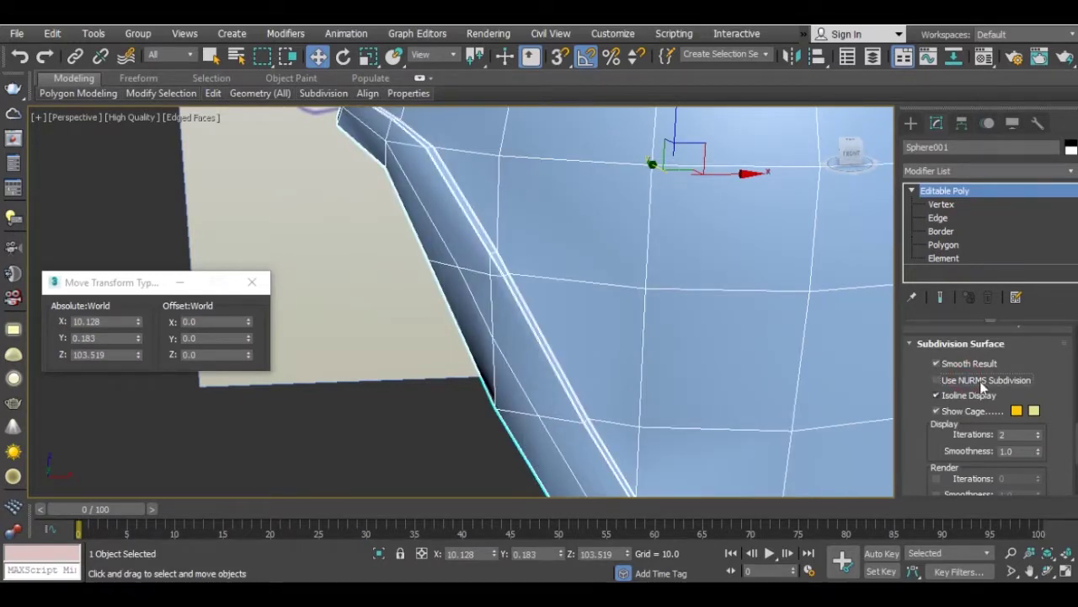
{"action": "left_click", "coordinate": [982, 383]}
{"action": "scroll", "coordinate": [536, 275], "scroll_direction": "down", "scroll_amount": 3}
{"action": "key", "text": "F4"}
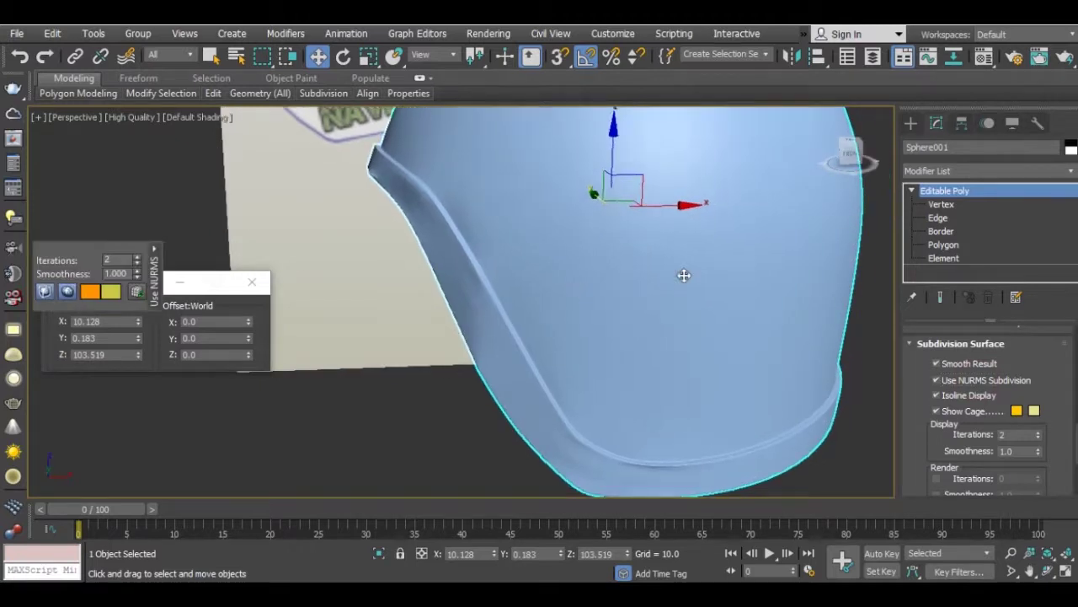
Return to Vertex editing and switch the viewport to the Top view
{"action": "left_click", "coordinate": [954, 206]}
{"action": "scroll", "coordinate": [473, 280], "scroll_direction": "up", "scroll_amount": 4}
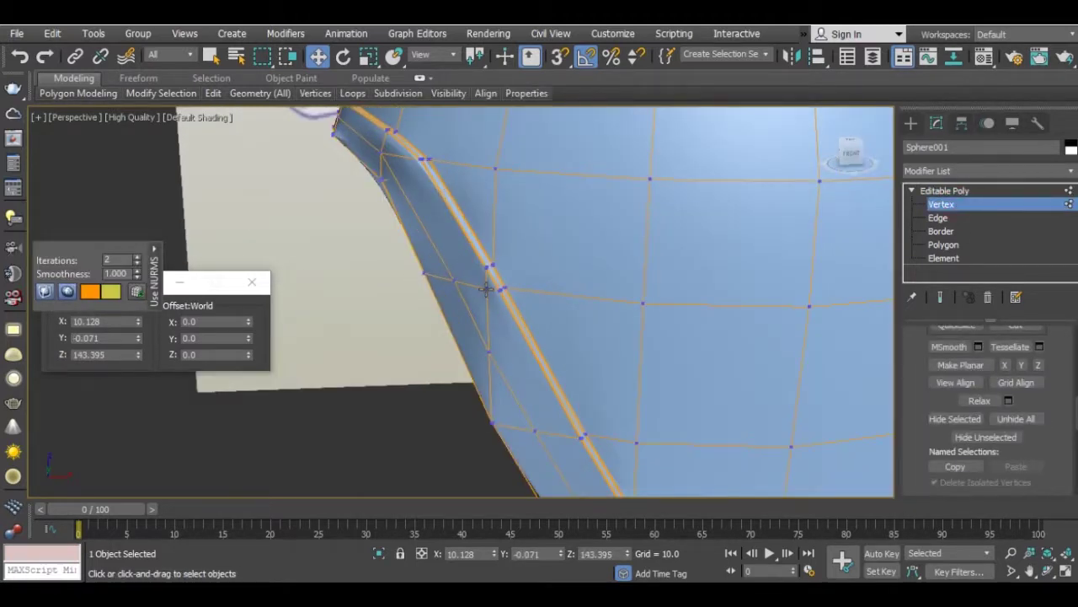
{"action": "mouse_move", "coordinate": [483, 309]}
{"action": "middle_mouse_down", "text": "alt"}
{"action": "mouse_move", "coordinate": [429, 323]}
{"action": "mouse_move", "coordinate": [338, 221]}
{"action": "middle_mouse_up", "text": "alt"}
{"action": "left_click", "coordinate": [110, 123]}
{"action": "left_click", "coordinate": [118, 207]}
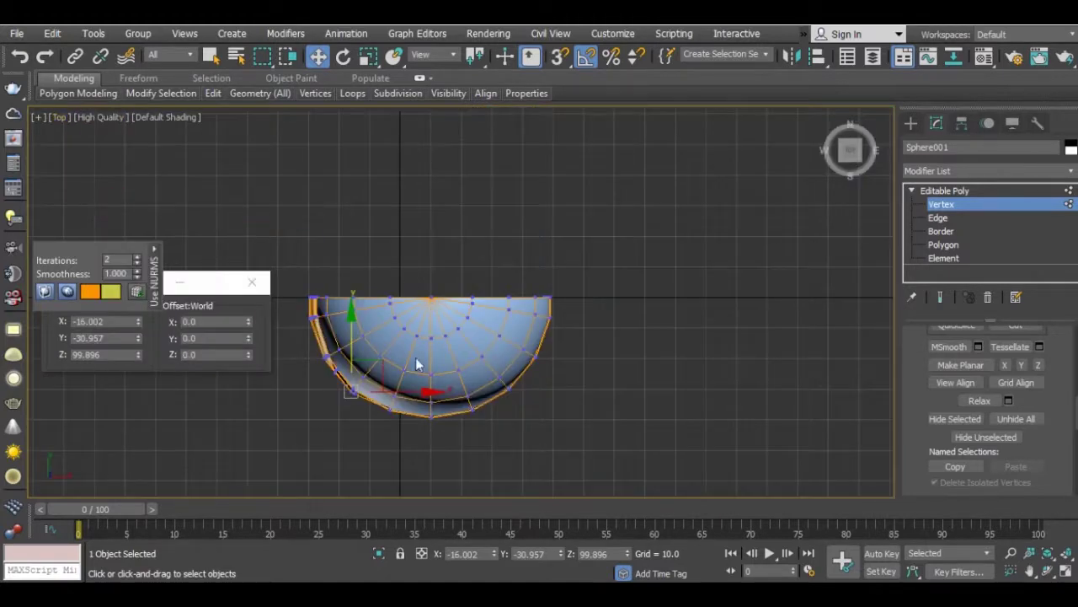
Zoom in on the lower-corner rim vertices and orbit into an angled Orthographic view
{"action": "scroll", "coordinate": [416, 364], "scroll_direction": "up", "scroll_amount": 5}
{"action": "middle_click_drag", "start_coordinate": [447, 272], "coordinate": [484, 314]}
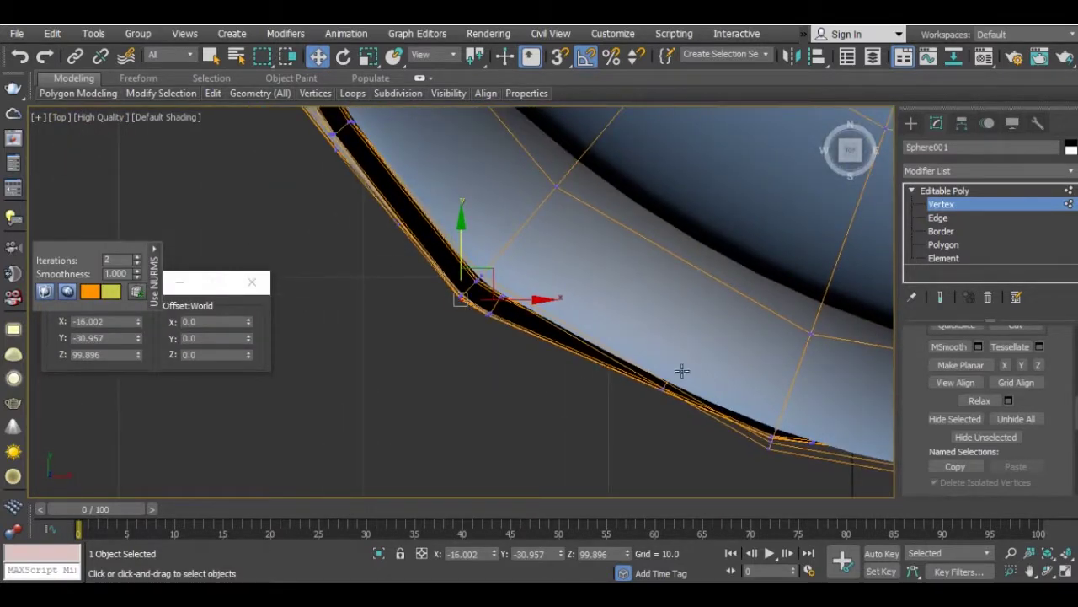
{"action": "middle_click_drag", "start_coordinate": [682, 371], "coordinate": [615, 303]}
{"action": "scroll", "coordinate": [590, 278], "scroll_direction": "down", "scroll_amount": 5}
{"action": "scroll", "coordinate": [581, 286], "scroll_direction": "up", "scroll_amount": 3}
{"action": "scroll", "coordinate": [560, 296], "scroll_direction": "up", "scroll_amount": 4}
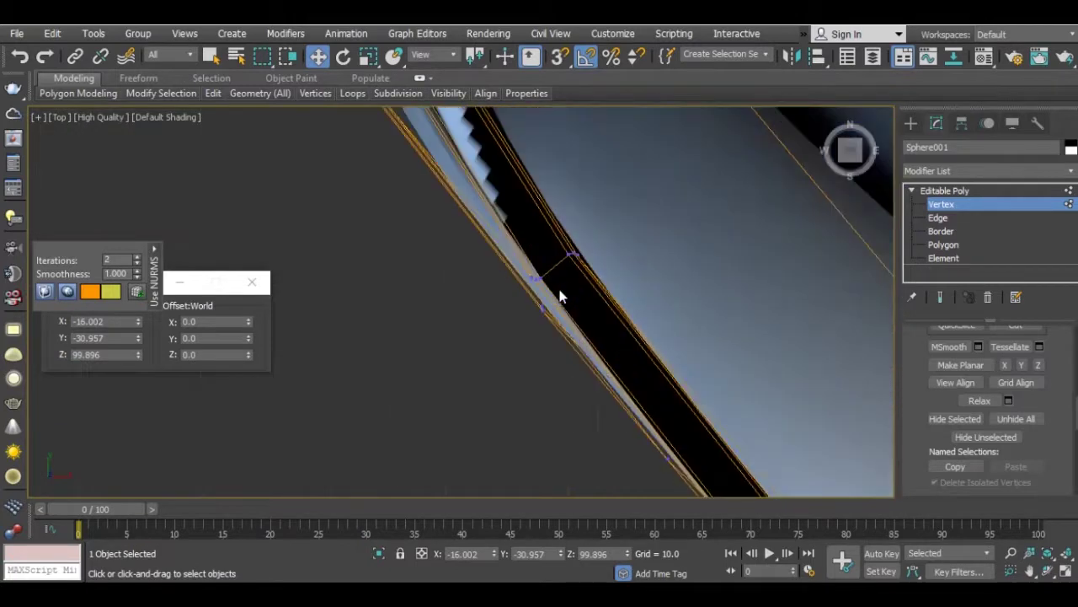
{"action": "scroll", "coordinate": [560, 297], "scroll_direction": "up", "scroll_amount": 1}
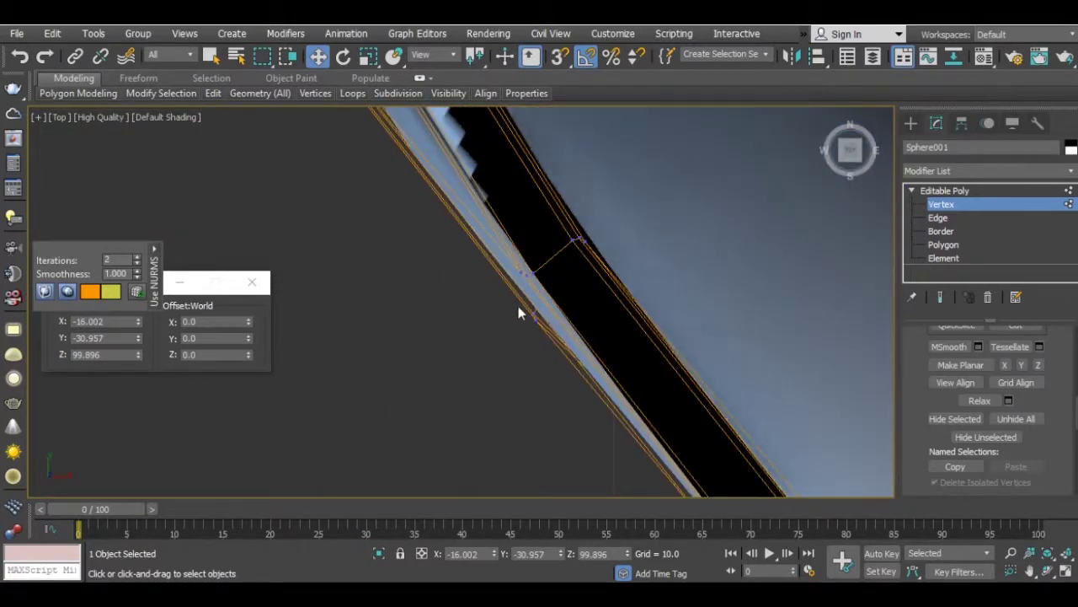
{"action": "scroll", "coordinate": [518, 312], "scroll_direction": "down", "scroll_amount": 3}
{"action": "mouse_move", "coordinate": [519, 312]}
{"action": "middle_mouse_down", "text": "alt"}
{"action": "mouse_move", "coordinate": [577, 211]}
{"action": "mouse_move", "coordinate": [524, 263]}
{"action": "mouse_move", "coordinate": [553, 258]}
{"action": "mouse_move", "coordinate": [482, 269]}
{"action": "mouse_move", "coordinate": [479, 299]}
{"action": "mouse_move", "coordinate": [565, 382]}
{"action": "middle_mouse_up", "text": "alt"}
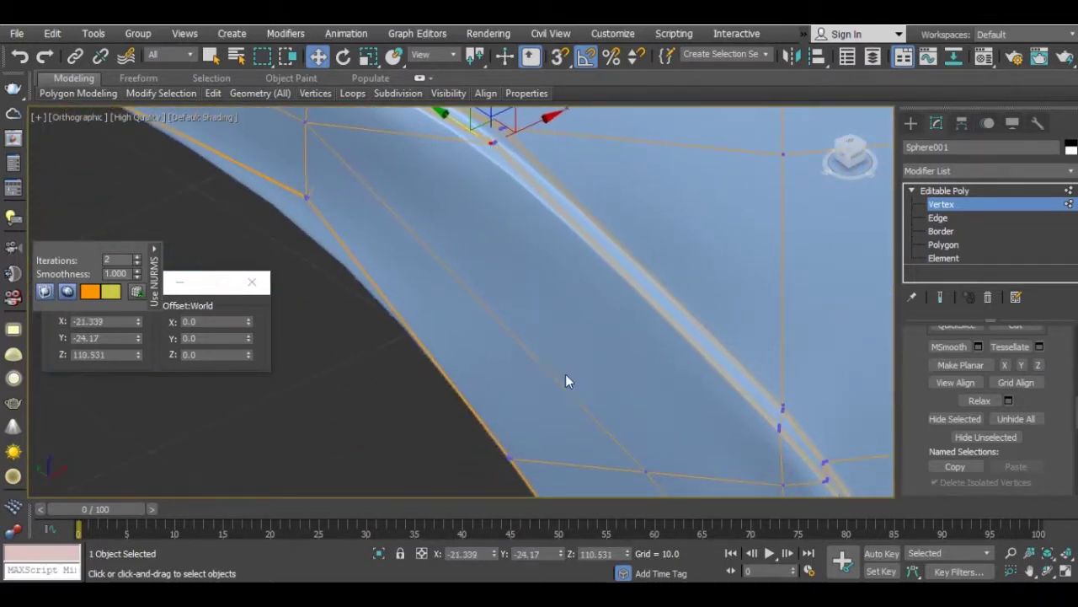
{"action": "scroll", "coordinate": [1028, 365], "scroll_direction": "up", "scroll_amount": 1}
Cut a new edge across the rim lip near the lower corner
{"action": "left_click", "coordinate": [1016, 348]}
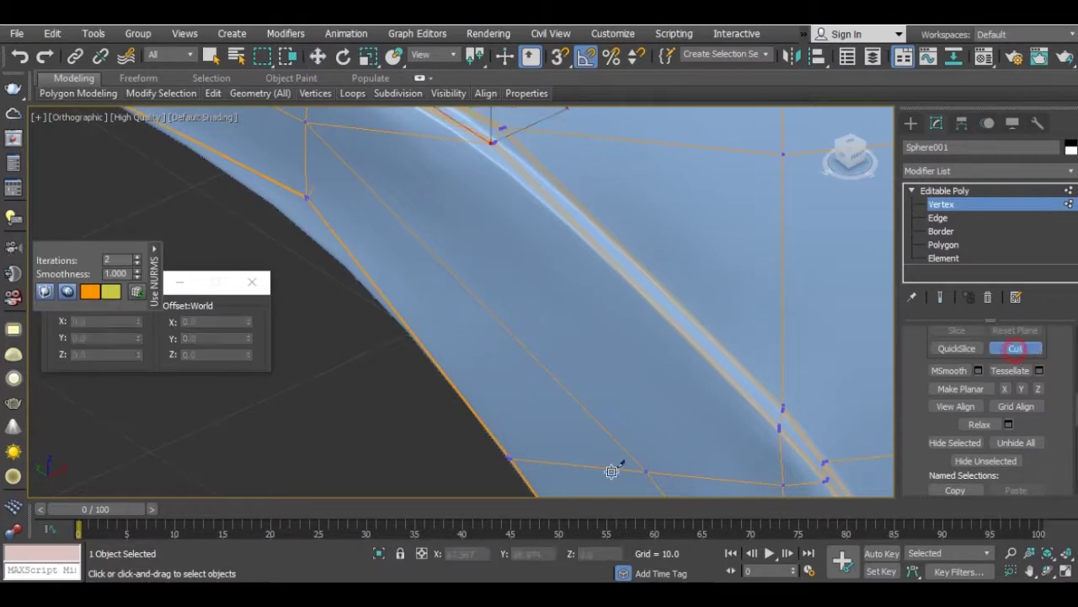
{"action": "scroll", "coordinate": [520, 461], "scroll_direction": "up", "scroll_amount": 5}
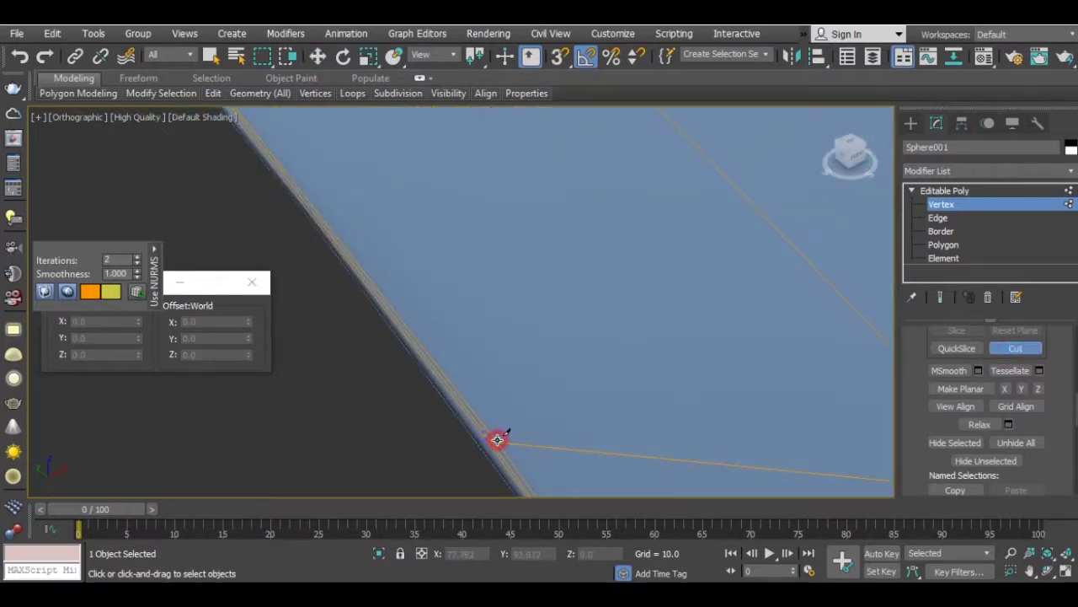
{"action": "left_click", "coordinate": [497, 439]}
{"action": "scroll", "coordinate": [481, 417], "scroll_direction": "down", "scroll_amount": 5}
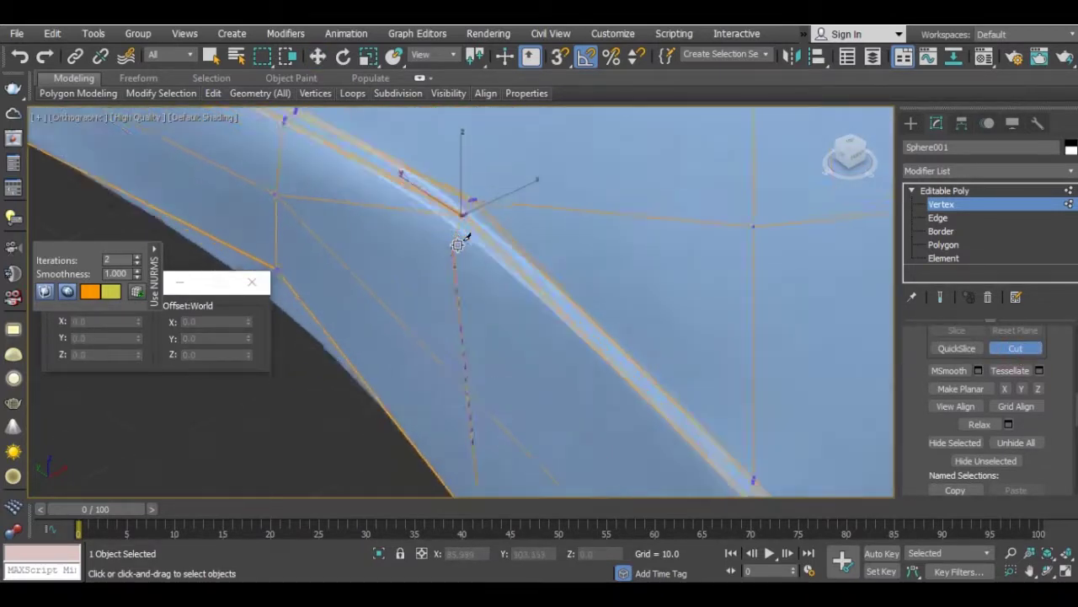
{"action": "scroll", "coordinate": [457, 244], "scroll_direction": "up", "scroll_amount": 2}
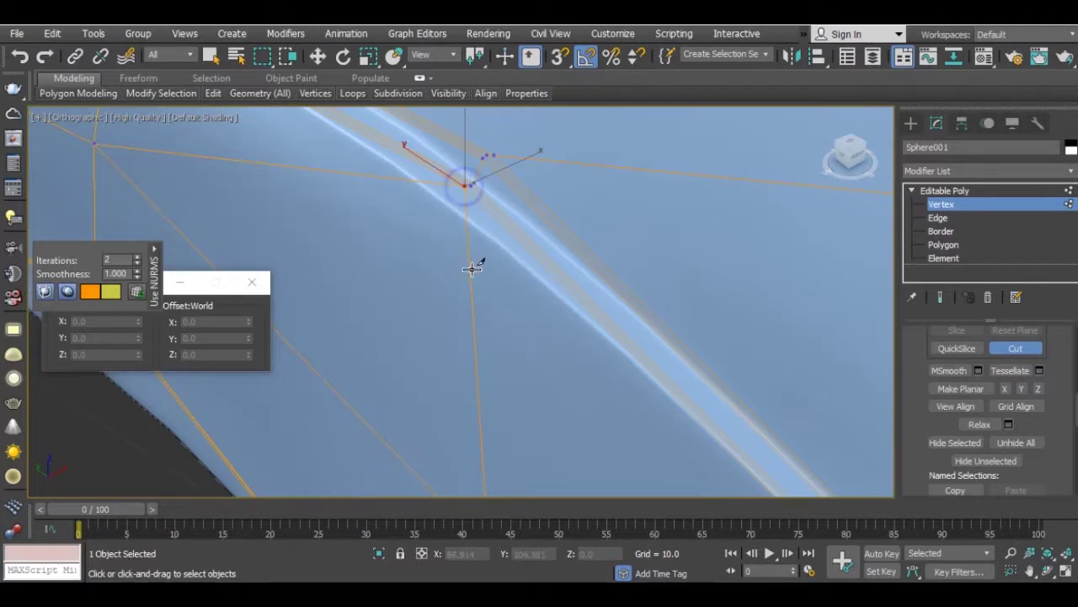
{"action": "right_click", "coordinate": [472, 268]}
{"action": "scroll", "coordinate": [495, 379], "scroll_direction": "down", "scroll_amount": 3}
In the Top view, move the rim-corner vertex slightly down and left
{"action": "left_click", "coordinate": [477, 370]}
{"action": "middle_click_drag", "start_coordinate": [523, 364], "coordinate": [499, 399], "text": "alt"}
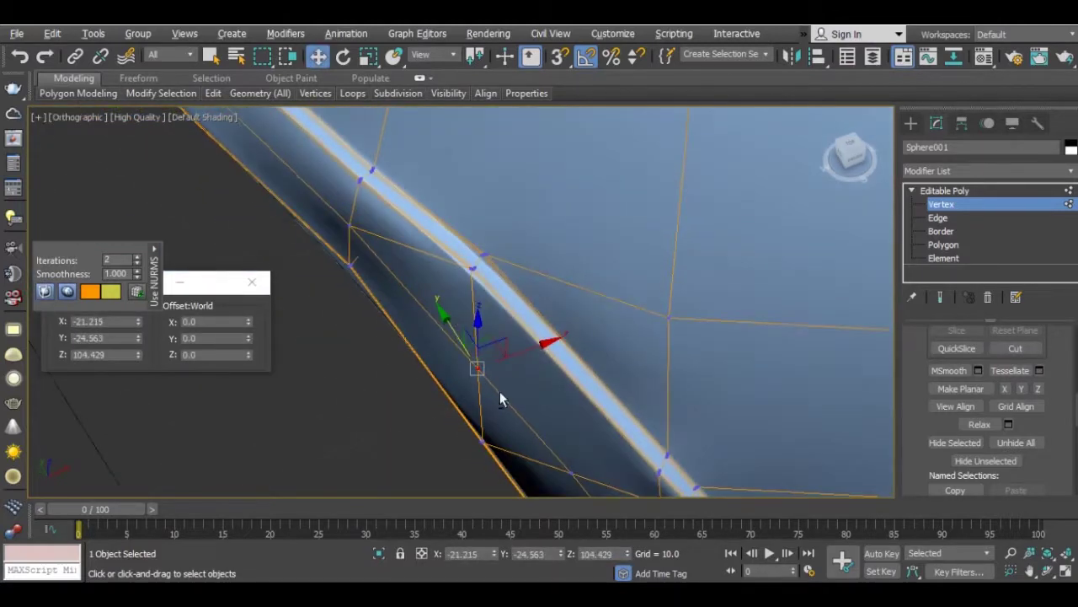
{"action": "left_click", "coordinate": [93, 125]}
{"action": "left_click", "coordinate": [120, 207]}
{"action": "scroll", "coordinate": [310, 375], "scroll_direction": "up", "scroll_amount": 2}
{"action": "scroll", "coordinate": [474, 320], "scroll_direction": "up", "scroll_amount": 4}
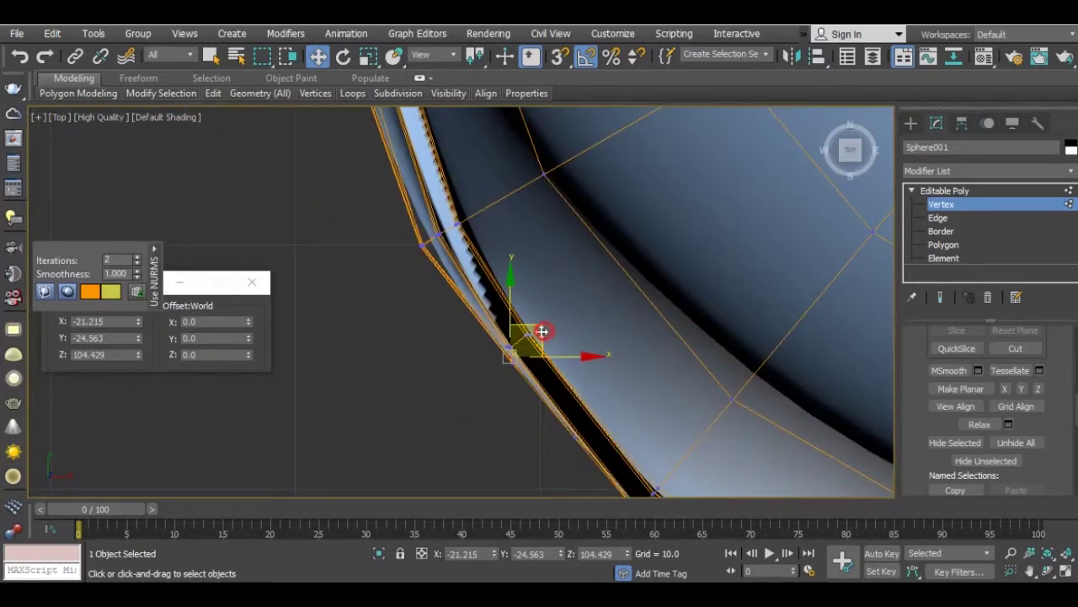
{"action": "left_click_drag", "start_coordinate": [529, 340], "coordinate": [534, 342]}
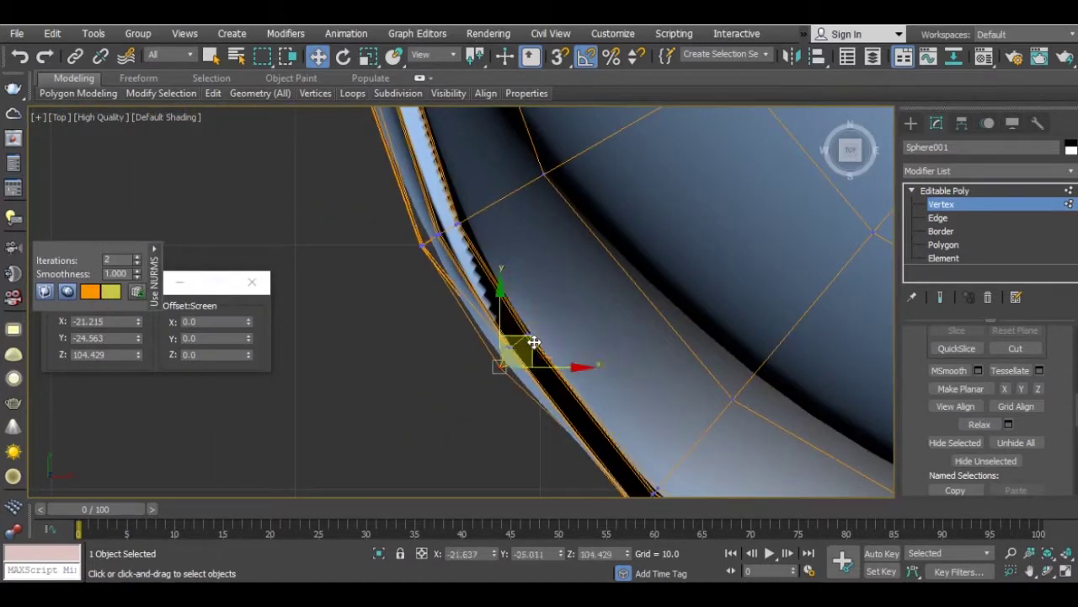
{"action": "middle_click_drag", "start_coordinate": [554, 384], "coordinate": [433, 236]}
Back in Perspective, pull the rim-lip vertex to about X -16.032, Y -31.696, Z 99.896
{"action": "left_click", "coordinate": [64, 121]}
{"action": "left_click", "coordinate": [85, 173]}
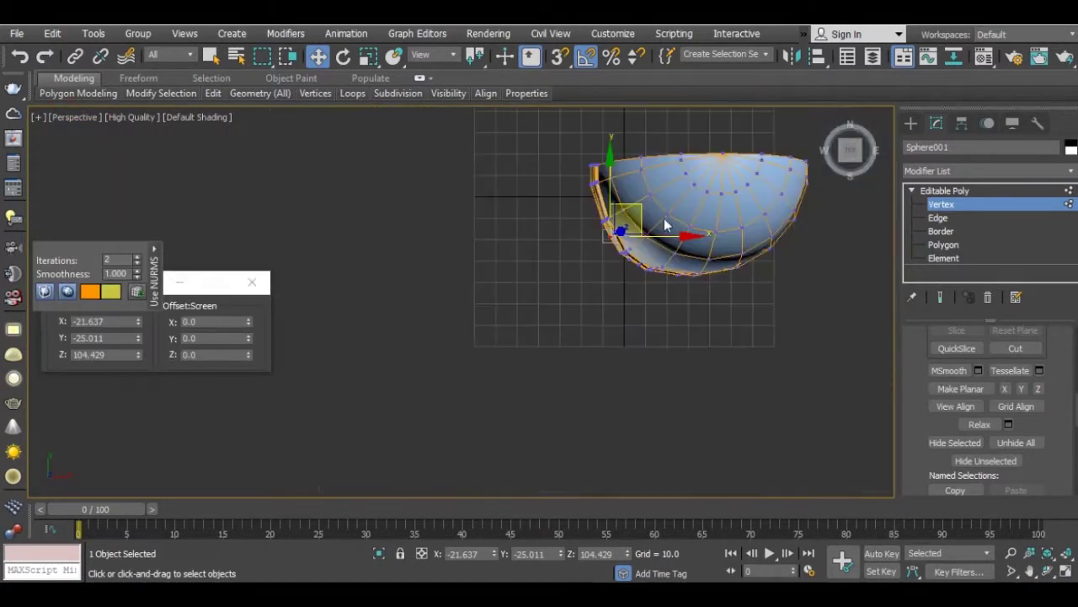
{"action": "middle_click_drag", "start_coordinate": [664, 226], "coordinate": [624, 253], "text": "alt"}
{"action": "scroll", "coordinate": [613, 270], "scroll_direction": "up", "scroll_amount": 5}
{"action": "scroll", "coordinate": [552, 253], "scroll_direction": "up", "scroll_amount": 3}
{"action": "mouse_move", "coordinate": [552, 253]}
{"action": "middle_mouse_down", "text": "alt"}
{"action": "mouse_move", "coordinate": [531, 241]}
{"action": "mouse_move", "coordinate": [455, 278]}
{"action": "middle_mouse_up", "text": "alt"}
{"action": "left_click_drag", "start_coordinate": [451, 274], "coordinate": [494, 289]}
Finish the rim vertex move and nudge the vertices left of and below the corner
{"action": "middle_click_drag", "start_coordinate": [505, 295], "coordinate": [739, 408], "text": "alt"}
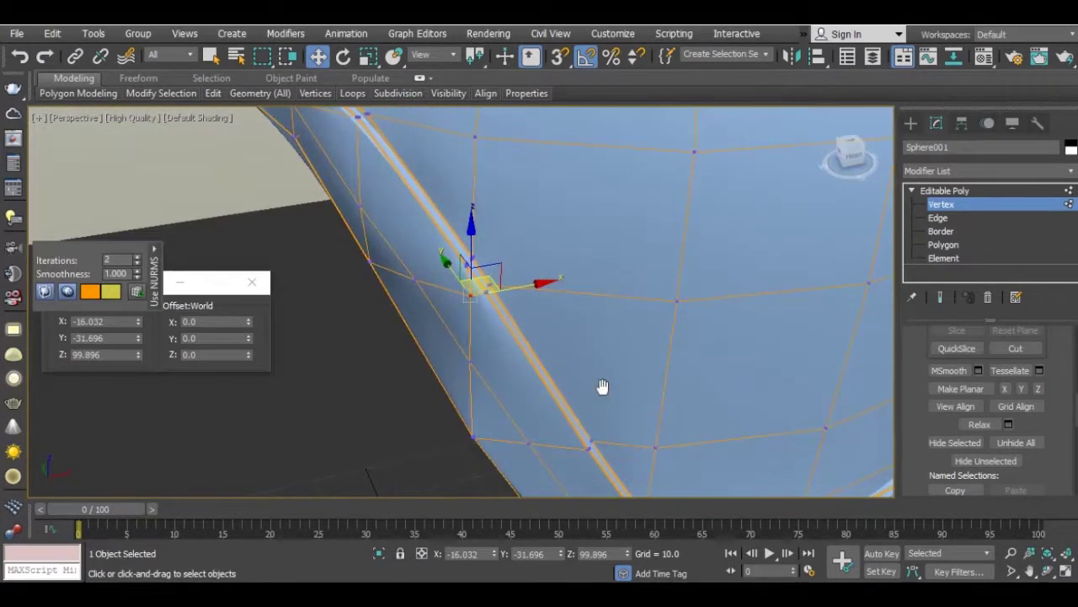
{"action": "scroll", "coordinate": [559, 385], "scroll_direction": "up", "scroll_amount": 2}
{"action": "scroll", "coordinate": [520, 357], "scroll_direction": "up", "scroll_amount": 2}
{"action": "scroll", "coordinate": [460, 348], "scroll_direction": "up", "scroll_amount": 2}
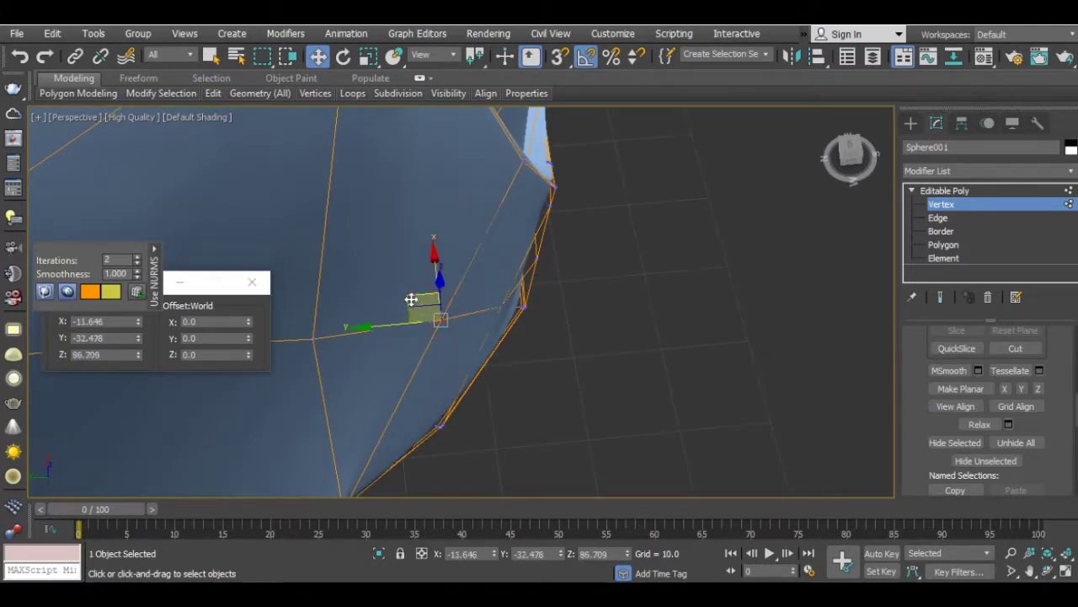
{"action": "left_click", "coordinate": [310, 332]}
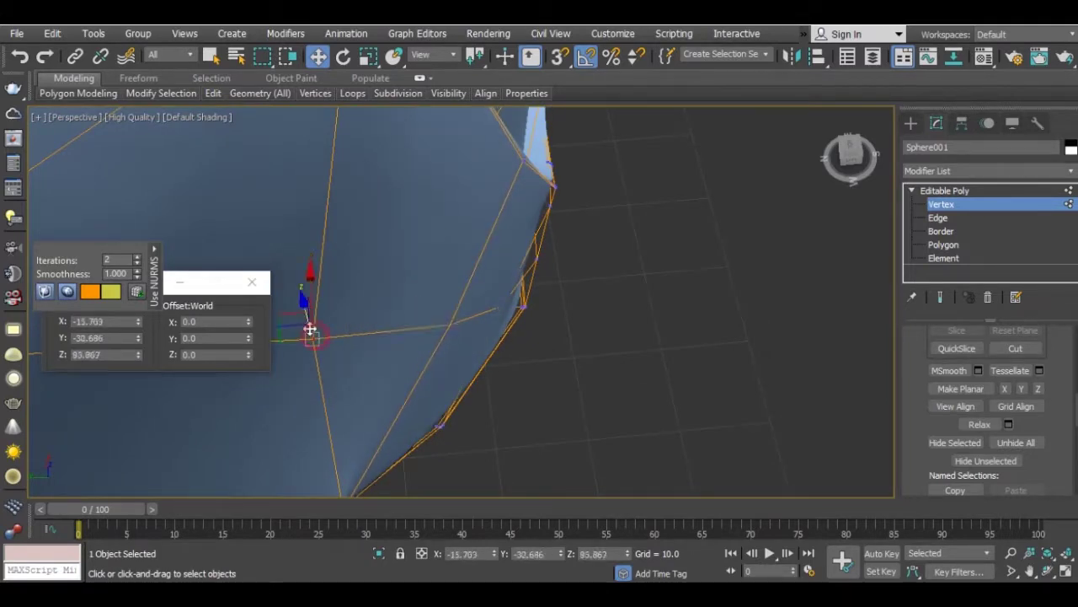
{"action": "left_click_drag", "start_coordinate": [291, 316], "coordinate": [300, 323]}
{"action": "mouse_move", "coordinate": [426, 306]}
{"action": "middle_mouse_down", "text": "alt"}
{"action": "mouse_move", "coordinate": [506, 328]}
{"action": "mouse_move", "coordinate": [466, 308]}
{"action": "mouse_move", "coordinate": [505, 333]}
{"action": "middle_mouse_up", "text": "alt"}
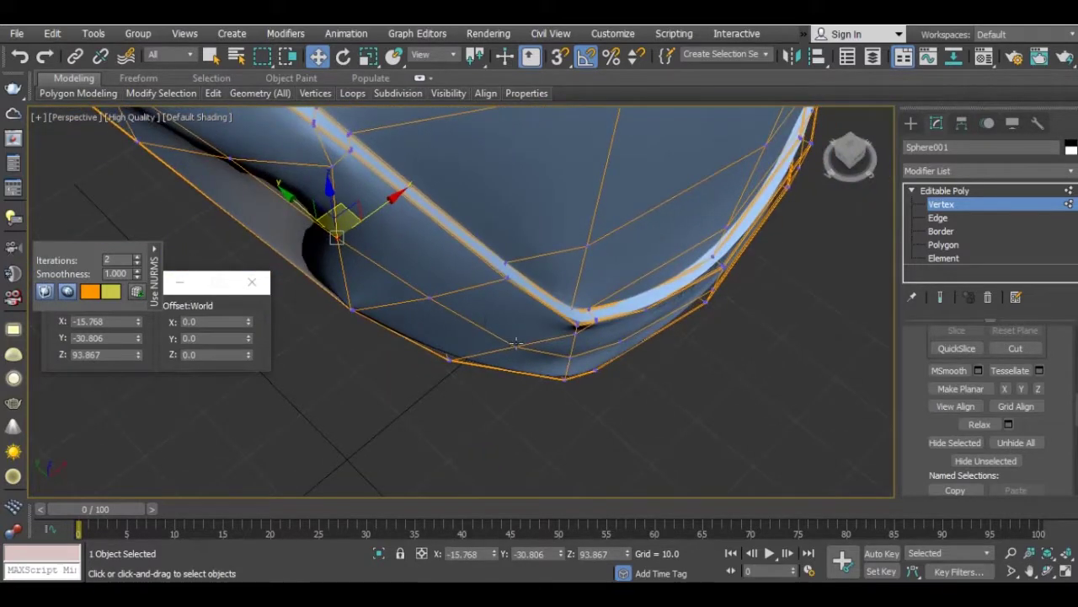
{"action": "left_click", "coordinate": [514, 342]}
{"action": "left_click_drag", "start_coordinate": [509, 314], "coordinate": [513, 324]}
Nudge the next corner vertices under the lip, the last to X 1.398, Y -37.454, Z 72.359
{"action": "middle_click_drag", "start_coordinate": [512, 324], "coordinate": [593, 357], "text": "alt"}
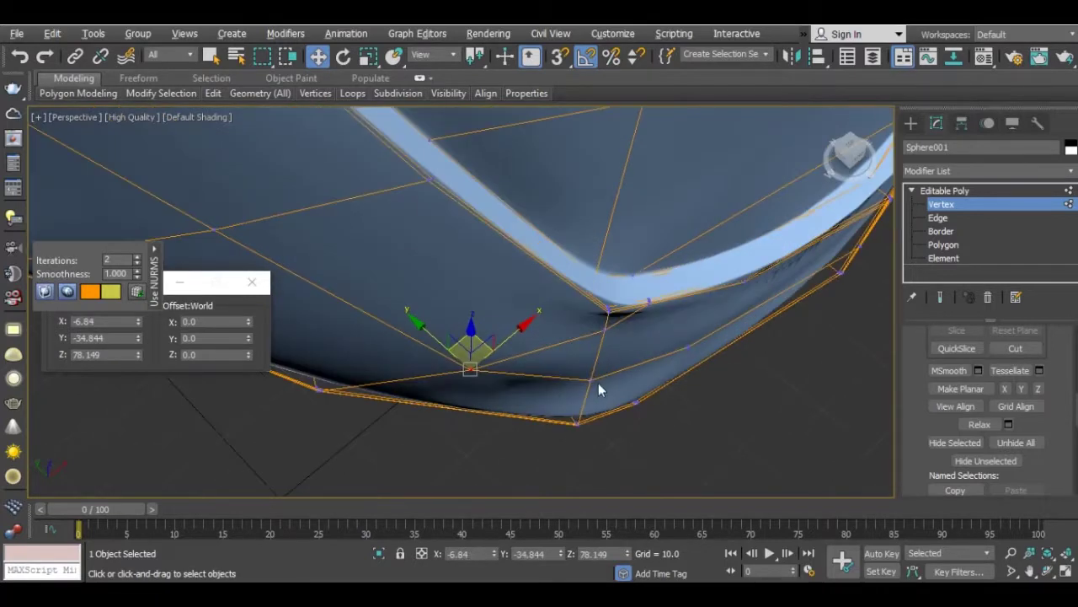
{"action": "left_click", "coordinate": [593, 379]}
{"action": "left_click_drag", "start_coordinate": [561, 351], "coordinate": [563, 354]}
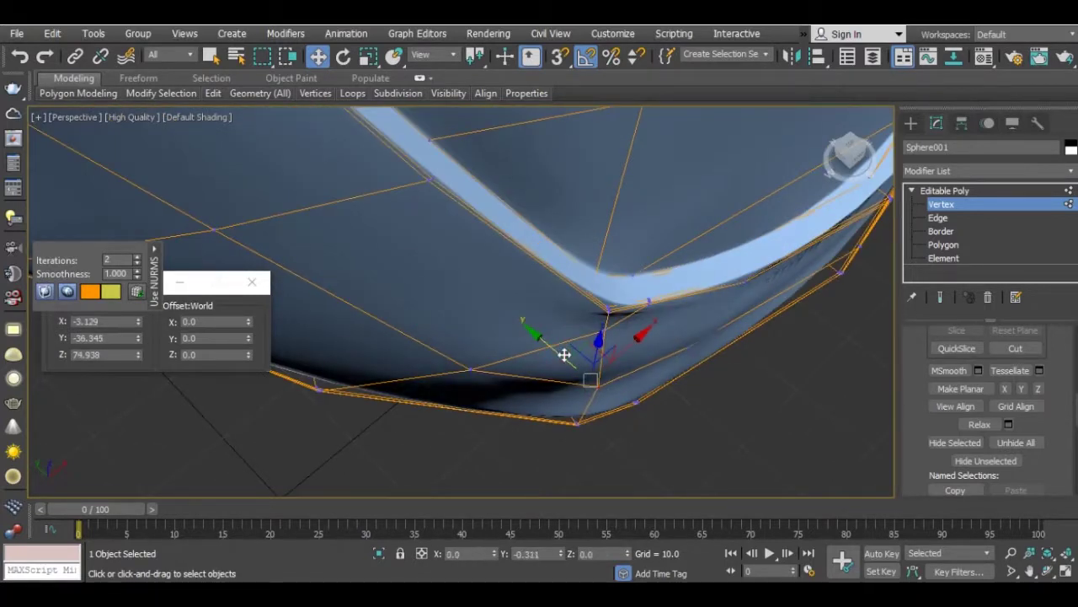
{"action": "mouse_move", "coordinate": [534, 312]}
{"action": "middle_mouse_down", "text": "alt"}
{"action": "mouse_move", "coordinate": [436, 272]}
{"action": "mouse_move", "coordinate": [484, 379]}
{"action": "middle_mouse_up", "text": "alt"}
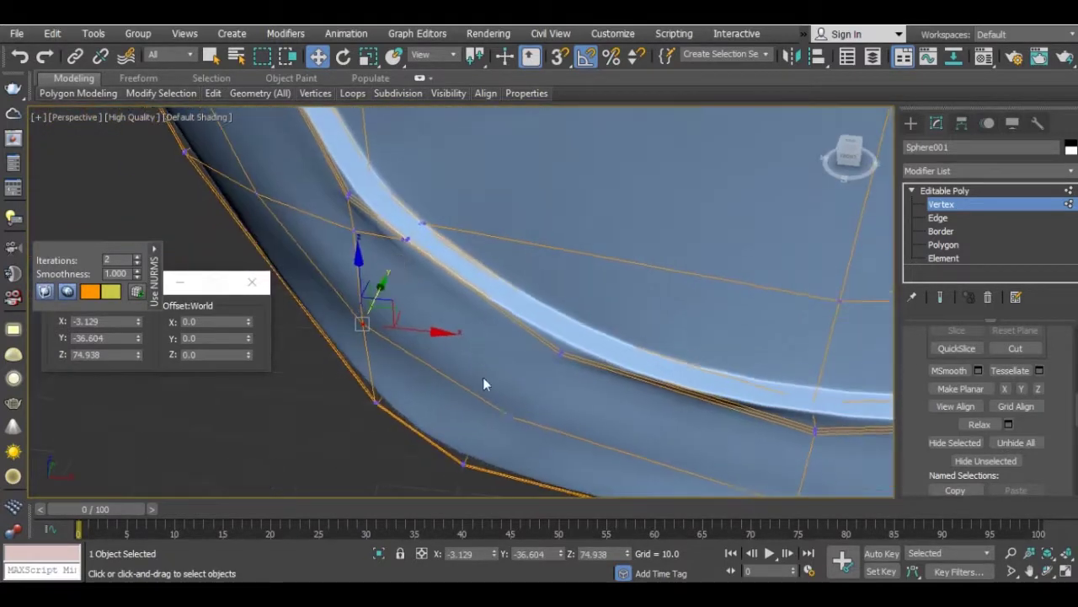
{"action": "left_click", "coordinate": [511, 413]}
{"action": "left_click_drag", "start_coordinate": [536, 409], "coordinate": [540, 404]}
{"action": "mouse_move", "coordinate": [539, 405]}
{"action": "middle_mouse_down", "text": "alt"}
{"action": "mouse_move", "coordinate": [548, 396]}
{"action": "mouse_move", "coordinate": [525, 308]}
{"action": "mouse_move", "coordinate": [476, 360]}
{"action": "mouse_move", "coordinate": [493, 327]}
{"action": "middle_mouse_up", "text": "alt"}
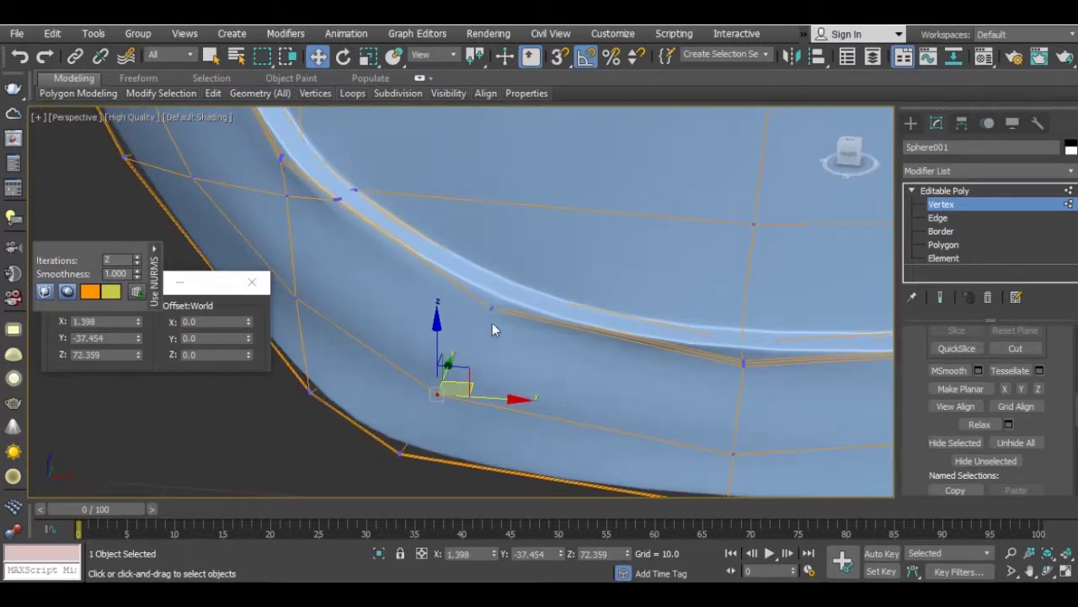
{"action": "left_click", "coordinate": [493, 310]}
Cut an edge from the vertex below the rim lip down to the lower edge
{"action": "left_click", "coordinate": [1000, 360]}
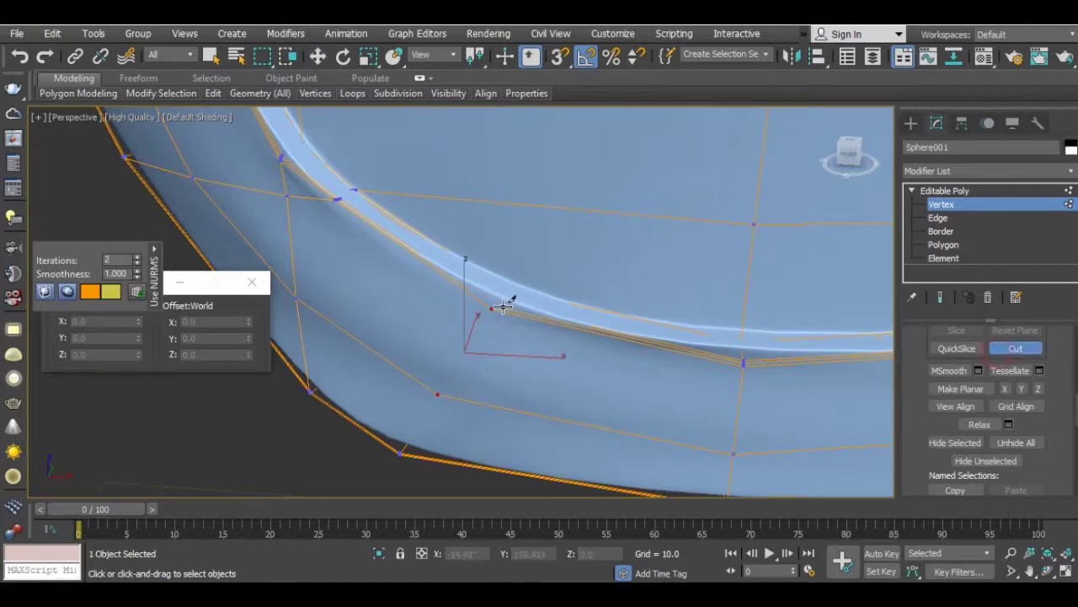
{"action": "scroll", "coordinate": [497, 303], "scroll_direction": "up", "scroll_amount": 2}
{"action": "scroll", "coordinate": [484, 307], "scroll_direction": "up", "scroll_amount": 2}
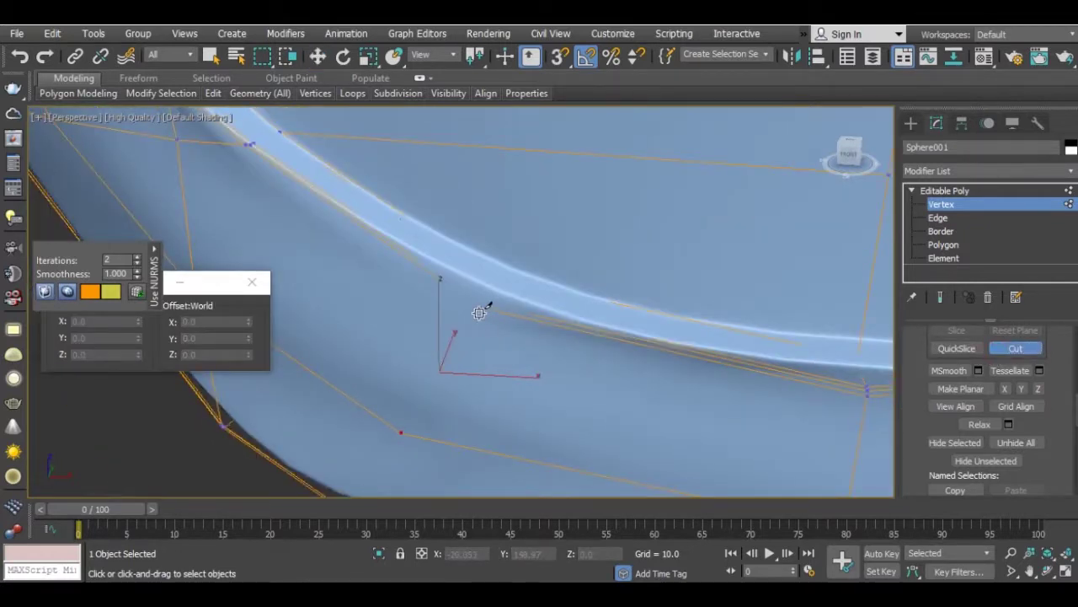
{"action": "left_click", "coordinate": [399, 433]}
{"action": "scroll", "coordinate": [422, 404], "scroll_direction": "down", "scroll_amount": 3}
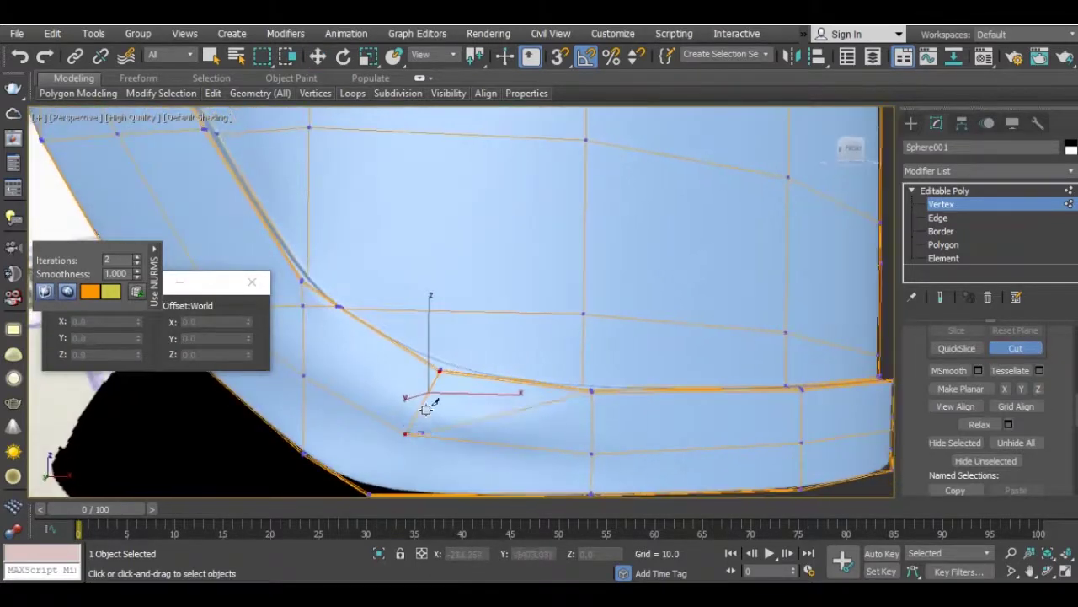
{"action": "scroll", "coordinate": [432, 377], "scroll_direction": "up", "scroll_amount": 2}
{"action": "scroll", "coordinate": [387, 406], "scroll_direction": "up", "scroll_amount": 2}
{"action": "scroll", "coordinate": [388, 406], "scroll_direction": "down", "scroll_amount": 2}
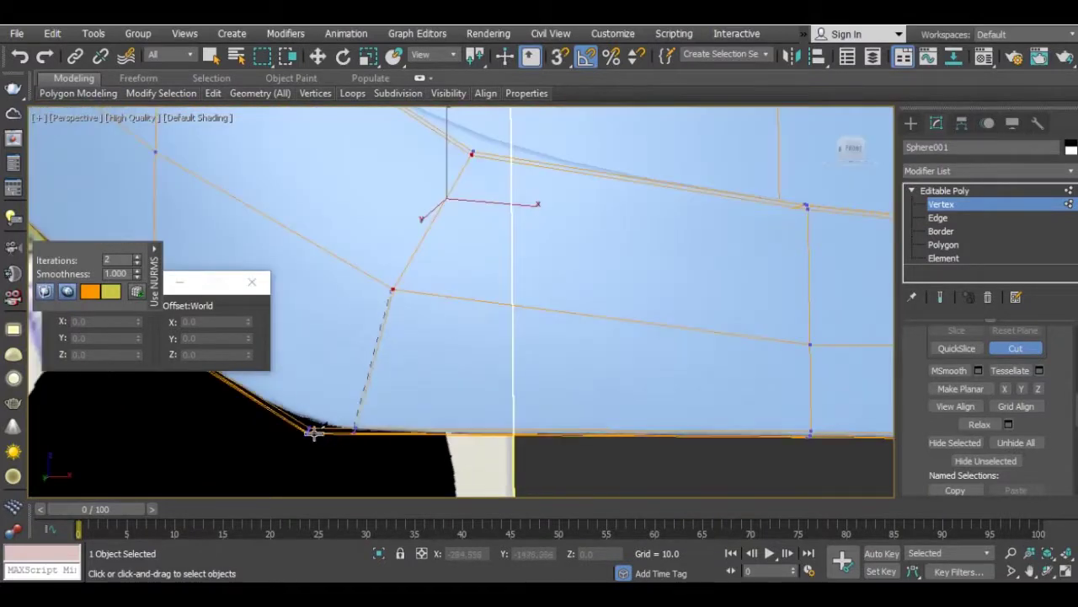
{"action": "key", "text": "w"}
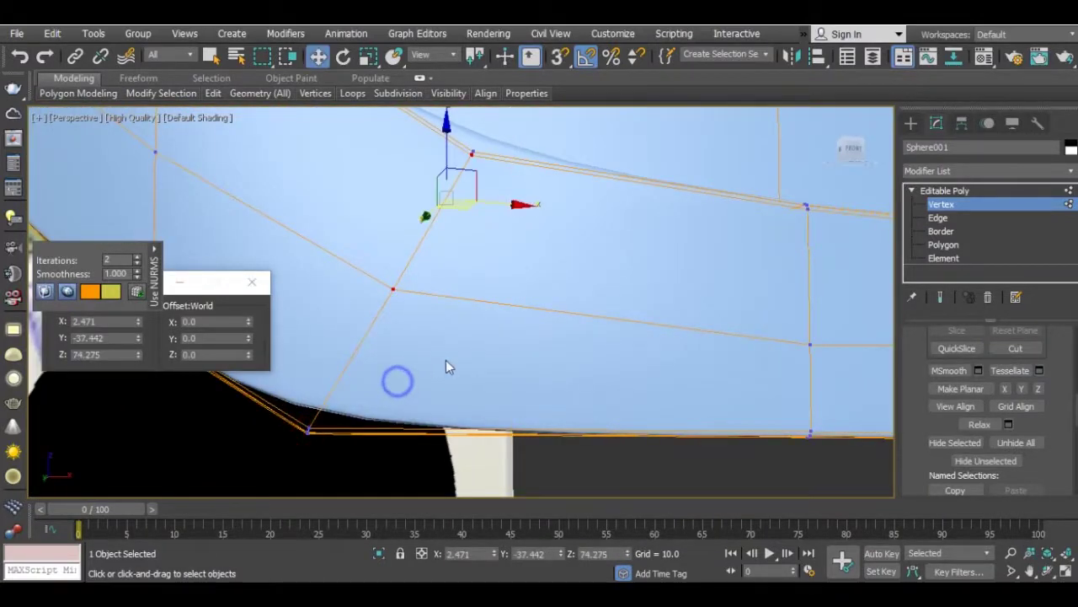
Exit vertex editing to the Editable Poly top level and view the whole helmet
{"action": "scroll", "coordinate": [455, 345], "scroll_direction": "down", "scroll_amount": 2}
{"action": "scroll", "coordinate": [707, 343], "scroll_direction": "down", "scroll_amount": 1}
{"action": "left_click", "coordinate": [958, 194]}
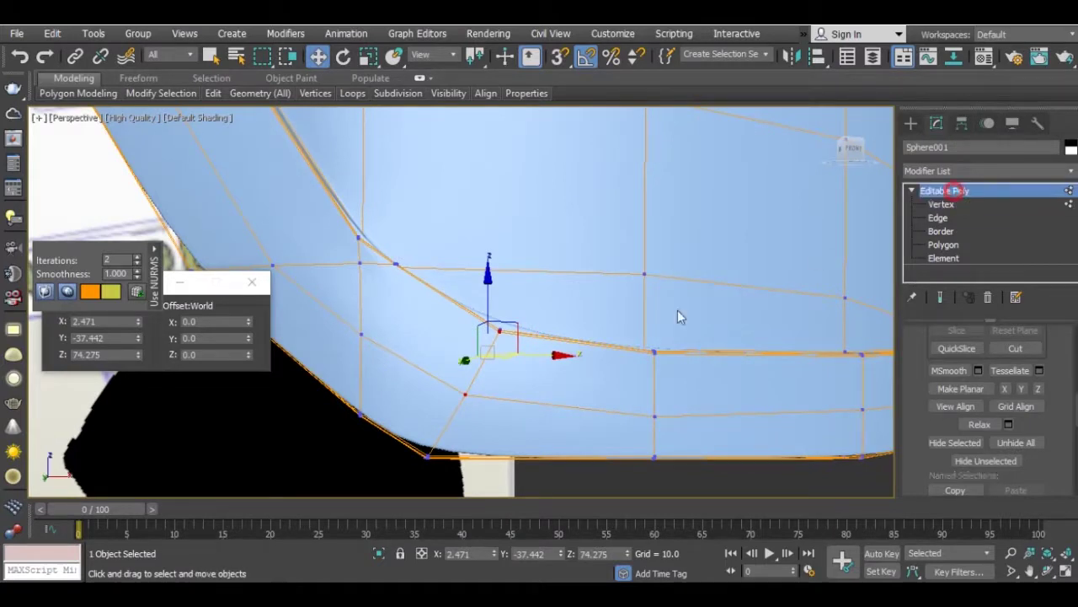
{"action": "scroll", "coordinate": [677, 310], "scroll_direction": "down", "scroll_amount": 3}
{"action": "mouse_move", "coordinate": [593, 312]}
{"action": "middle_mouse_down", "text": "alt"}
{"action": "mouse_move", "coordinate": [581, 373]}
{"action": "mouse_move", "coordinate": [623, 421]}
{"action": "mouse_move", "coordinate": [582, 337]}
{"action": "mouse_move", "coordinate": [517, 368]}
{"action": "mouse_move", "coordinate": [556, 363]}
{"action": "mouse_move", "coordinate": [547, 364]}
{"action": "middle_mouse_up", "text": "alt"}
Deselect Sphere001 and orbit to view the smooth half-helmet with its lip band
{"action": "scroll", "coordinate": [623, 421], "scroll_direction": "down", "scroll_amount": 3}
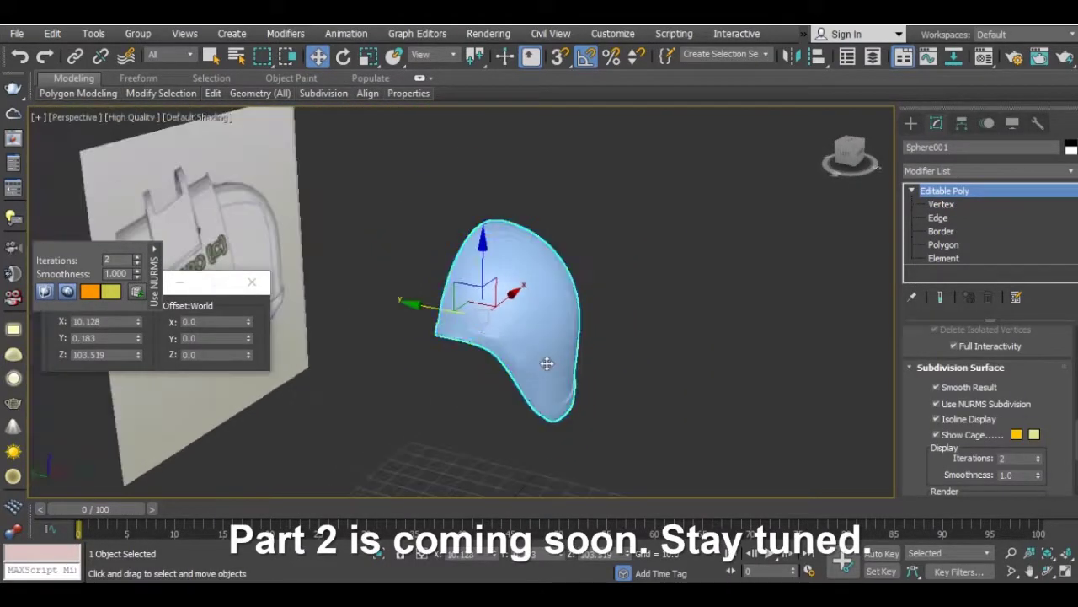
{"action": "left_click", "coordinate": [632, 429]}
{"action": "scroll", "coordinate": [469, 320], "scroll_direction": "up", "scroll_amount": 2}
{"action": "mouse_move", "coordinate": [469, 320]}
{"action": "middle_mouse_down", "text": "alt"}
{"action": "mouse_move", "coordinate": [414, 313]}
{"action": "mouse_move", "coordinate": [422, 301]}
{"action": "mouse_move", "coordinate": [446, 301]}
{"action": "middle_mouse_up", "text": "alt"}
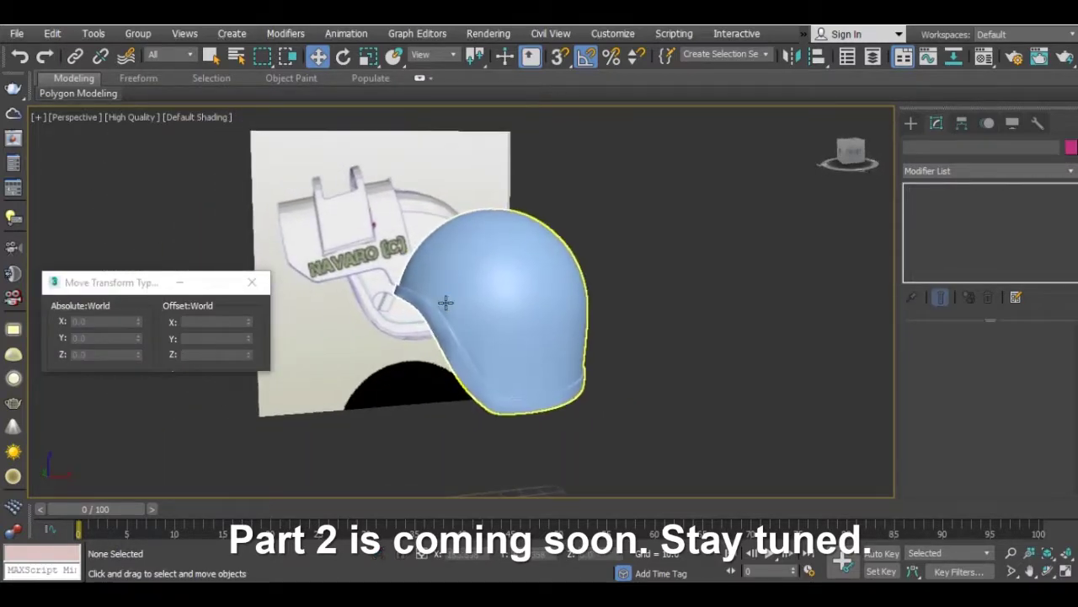